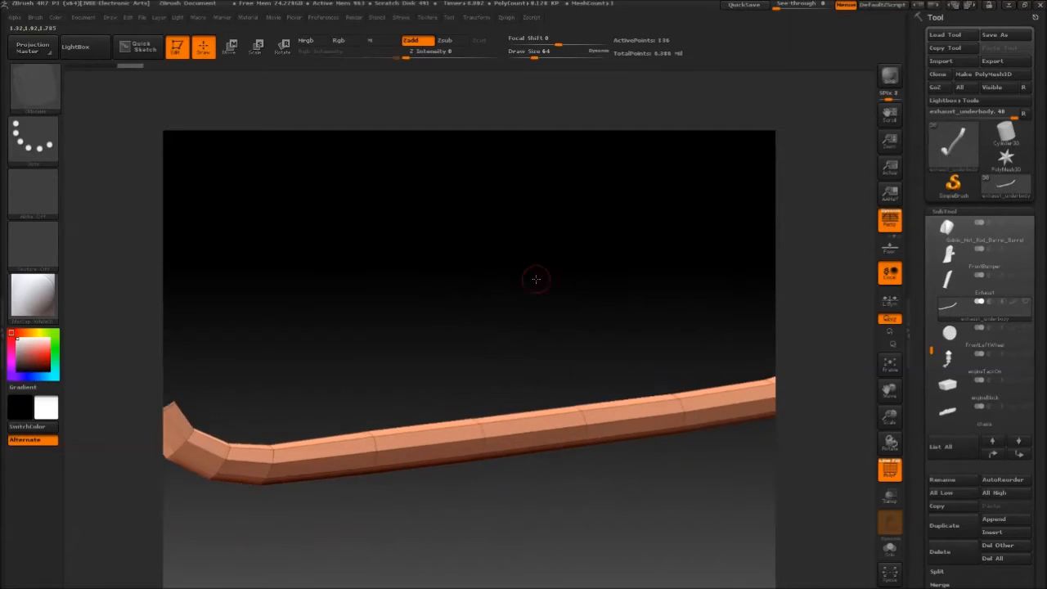
# Insert supporting edge loops with ZModeler near the flared end of the exhaust_underbody pipe.
pyautogui.press('space')
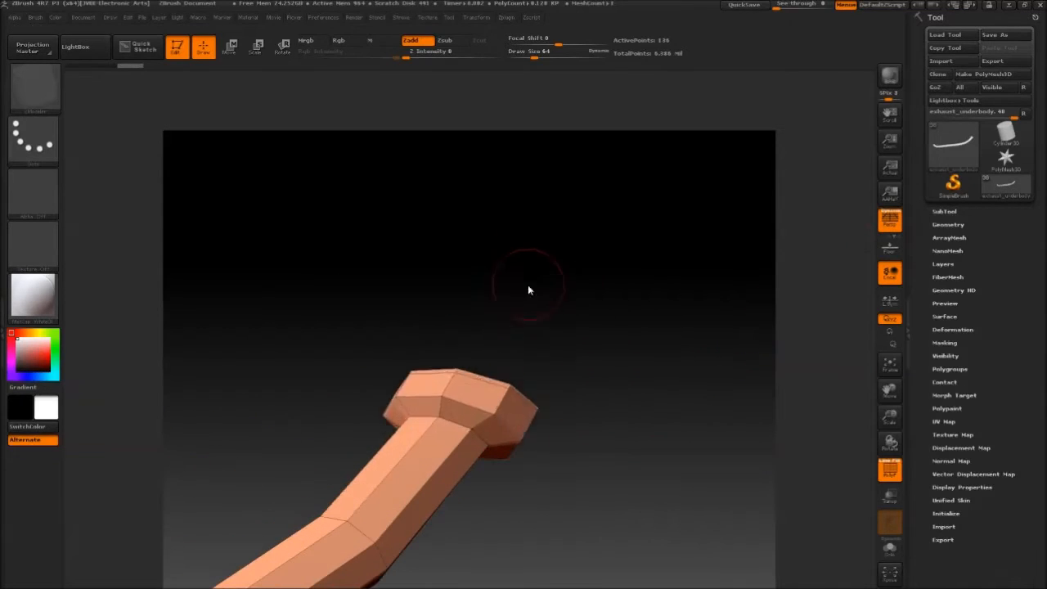
pyautogui.press('space')
pyautogui.click(415, 411)
pyautogui.keyDown('alt'); pyautogui.moveTo(415, 309); pyautogui.dragTo(729, 328); pyautogui.keyUp('alt')
pyautogui.hotkey('ctrl', 'z')
pyautogui.press('space')
pyautogui.click(568, 388)
pyautogui.moveTo(573, 323)
pyautogui.keyDown('alt'); pyautogui.mouseDown()
pyautogui.moveTo(522, 277)
pyautogui.moveTo(411, 271)
pyautogui.moveTo(393, 421)
pyautogui.moveTo(519, 281)
pyautogui.moveTo(414, 257)
pyautogui.moveTo(386, 287)
pyautogui.moveTo(425, 278)
pyautogui.mouseUp(); pyautogui.keyUp('alt')
# Try dividing the exhaust_underbody mesh and undo the subdivision.
pyautogui.click(948, 223)
pyautogui.click(951, 326)
pyautogui.hotkey('ctrl', 'z')
pyautogui.keyDown('alt'); pyautogui.moveTo(575, 245); pyautogui.dragTo(413, 278); pyautogui.keyUp('alt')
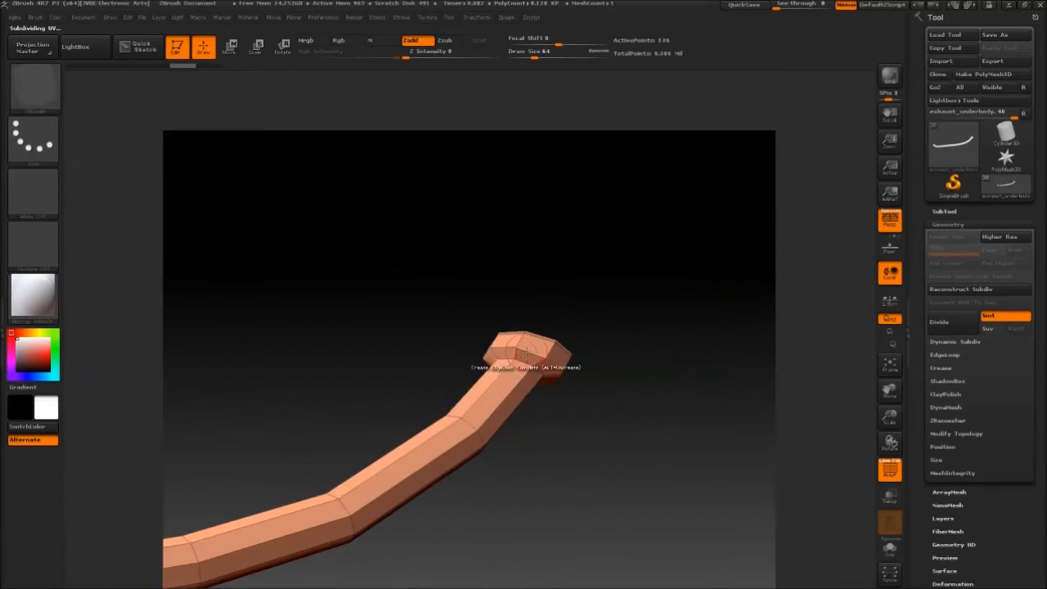
# Subdivide the exhaust_underbody mesh so the pipe is smooth, and turn off its polyframe display.
pyautogui.moveTo(524, 364); pyautogui.dragTo(696, 319, button='right')
pyautogui.click(949, 329)
pyautogui.click(949, 329)
pyautogui.hotkey('shift', 'f')
pyautogui.moveTo(655, 266)
pyautogui.mouseDown()
pyautogui.moveTo(694, 262)
pyautogui.moveTo(643, 250)
pyautogui.moveTo(671, 248)
pyautogui.moveTo(638, 253)
pyautogui.mouseUp()
pyautogui.click(956, 326)
# Select the Exhaust subtool, isolate it from the rest of the car and show its polyframe.
pyautogui.click(945, 212)
pyautogui.click(952, 277)
pyautogui.press('f')
pyautogui.click(1024, 277)
pyautogui.moveTo(671, 299); pyautogui.dragTo(781, 421)
pyautogui.click(1026, 276)
pyautogui.hotkey('shift', 'f')
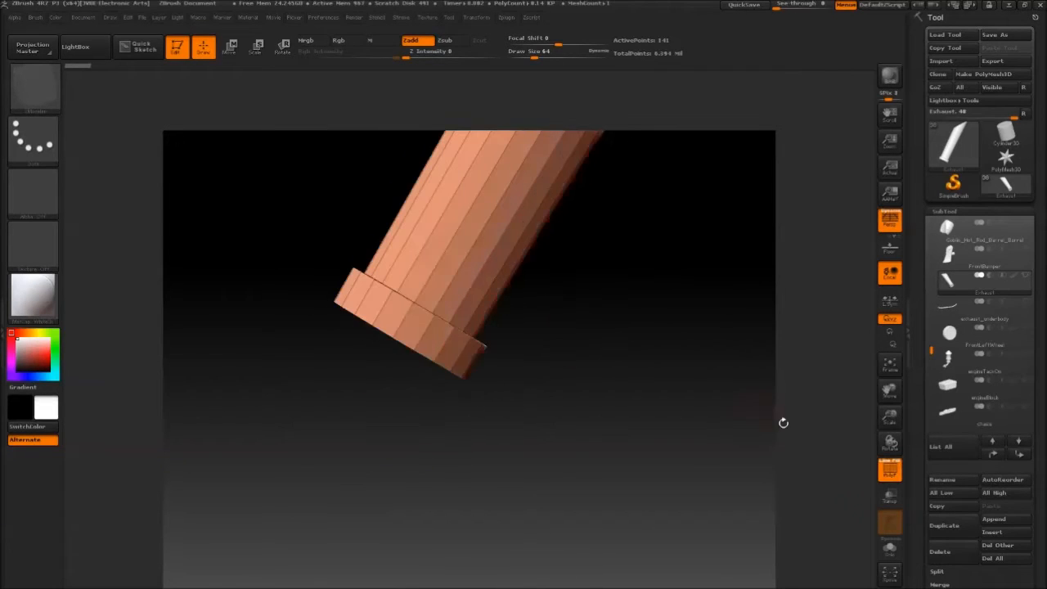
# Insert supporting edge loops with ZModeler around the collar at the exhaust's base.
pyautogui.press('space')
pyautogui.click(396, 336)
pyautogui.moveTo(573, 324); pyautogui.dragTo(422, 343)
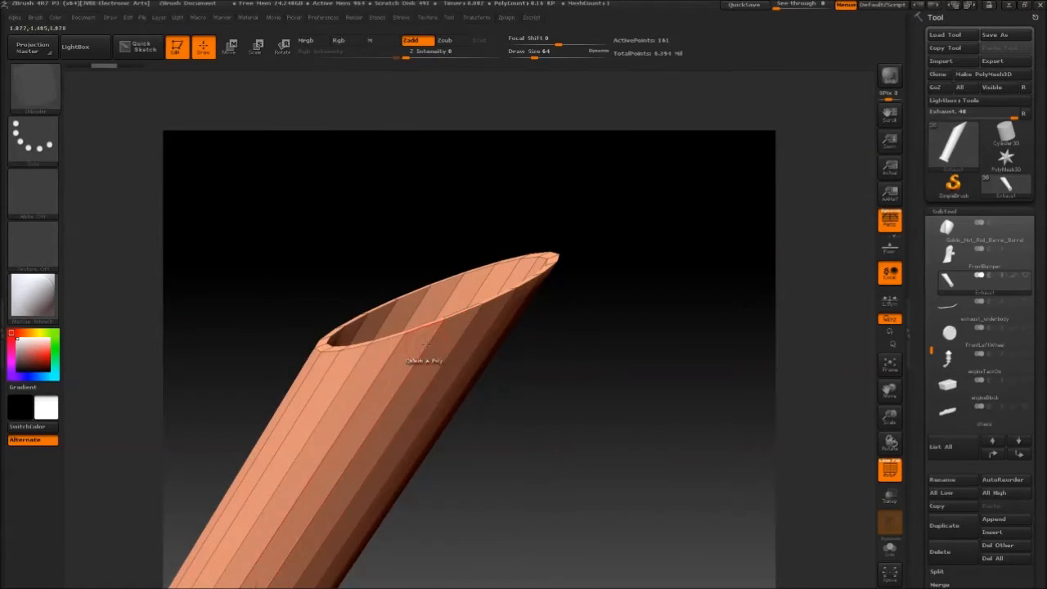
pyautogui.moveTo(526, 374); pyautogui.dragTo(594, 298)
# Add ZModeler edge loops along the exhaust to hold the edge of its slanted opening.
pyautogui.press('space')
pyautogui.click(320, 407)
pyautogui.moveTo(554, 458); pyautogui.dragTo(631, 348)
pyautogui.click(365, 398)
pyautogui.moveTo(532, 369); pyautogui.dragTo(521, 458)
pyautogui.click(385, 381)
pyautogui.keyDown('alt'); pyautogui.moveTo(622, 189); pyautogui.dragTo(532, 377); pyautogui.keyUp('alt')
pyautogui.click(566, 187)
pyautogui.moveTo(597, 270); pyautogui.dragTo(572, 516)
pyautogui.keyDown('alt'); pyautogui.moveTo(674, 355); pyautogui.dragTo(551, 367); pyautogui.keyUp('alt')
pyautogui.keyDown('alt'); pyautogui.moveTo(578, 220); pyautogui.dragTo(578, 263); pyautogui.keyUp('alt')
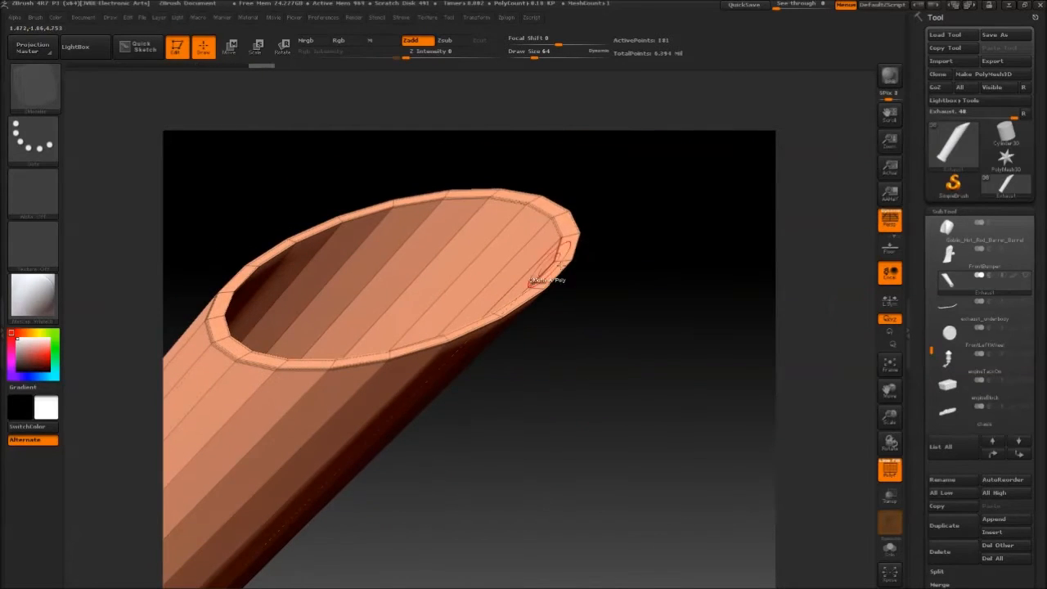
# Insert supporting edge loops on the exhaust's inner wall beside the rim of the opening.
pyautogui.press('space')
pyautogui.click(435, 250)
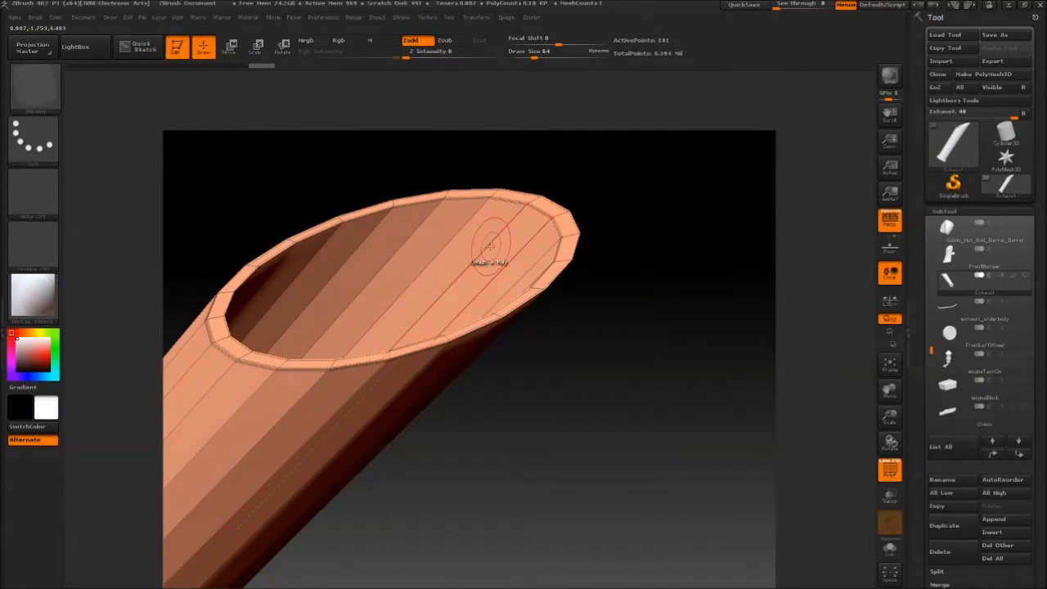
pyautogui.press('space')
pyautogui.click(428, 351)
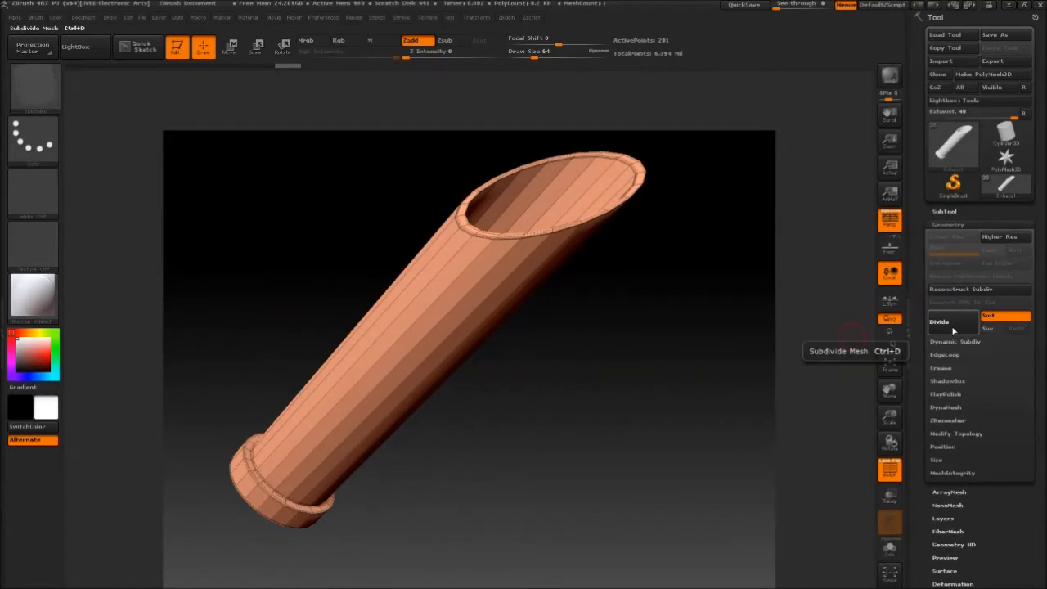
# Subdivide the exhaust, hide its polyframe and check the smoothed pipe on the complete car.
pyautogui.click(954, 327)
pyautogui.click(954, 329)
pyautogui.hotkey('shift', 'f')
pyautogui.moveTo(732, 381); pyautogui.dragTo(695, 360)
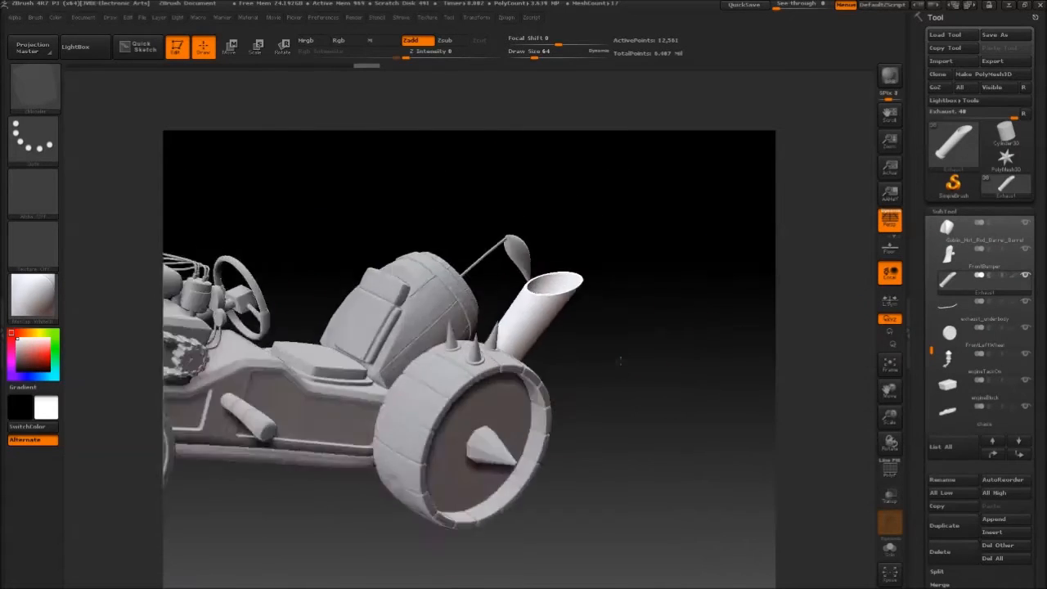
pyautogui.moveTo(616, 240); pyautogui.dragTo(459, 544)
pyautogui.moveTo(720, 295)
pyautogui.keyDown('alt'); pyautogui.mouseDown()
pyautogui.moveTo(590, 358)
pyautogui.moveTo(636, 346)
pyautogui.moveTo(631, 325)
pyautogui.moveTo(631, 348)
pyautogui.moveTo(727, 280)
pyautogui.mouseUp(); pyautogui.keyUp('alt')
# Isolate the exhaust again and choose the Standard brush with the DragRect stroke.
pyautogui.click(1025, 275)
pyautogui.press('f')
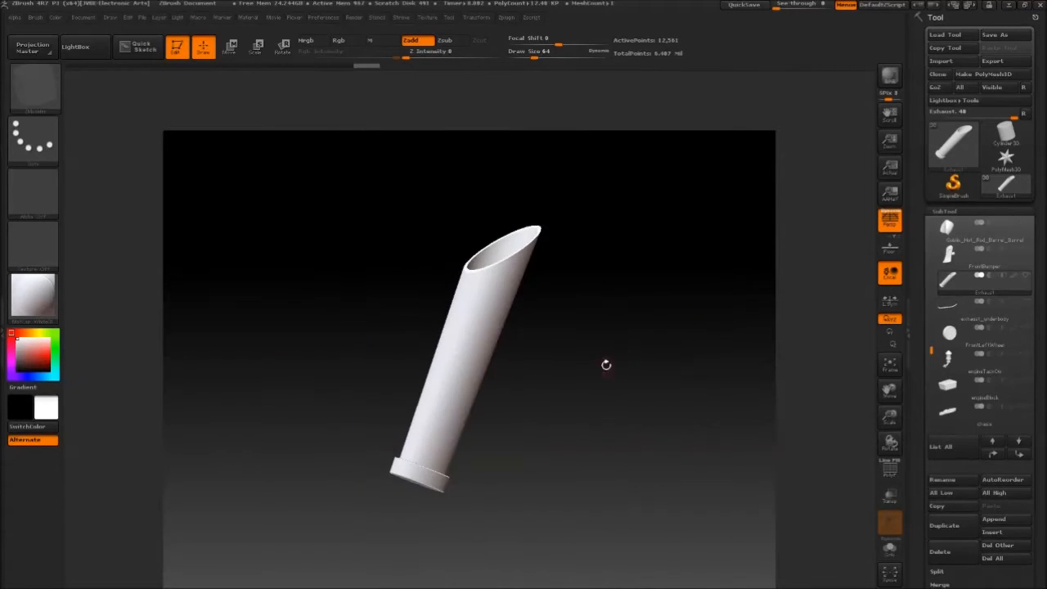
pyautogui.keyDown('alt'); pyautogui.moveTo(606, 364); pyautogui.dragTo(615, 358); pyautogui.keyUp('alt')
pyautogui.click(41, 141)
pyautogui.click(35, 87)
pyautogui.click(142, 99)
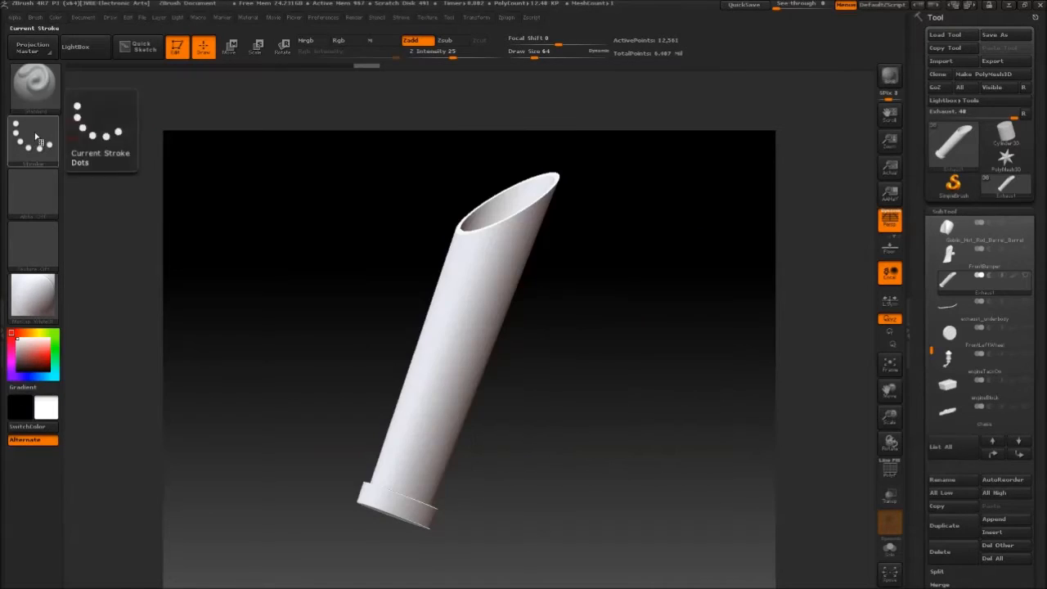
pyautogui.click(39, 141)
pyautogui.click(150, 150)
# Import the image alphas_01_0001s_0021_1251.psd as the brush alpha.
pyautogui.click(28, 203)
pyautogui.click(87, 486)
pyautogui.click(42, 126)
pyautogui.doubleClick(225, 92)
pyautogui.doubleClick(344, 217)
pyautogui.doubleClick(153, 86)
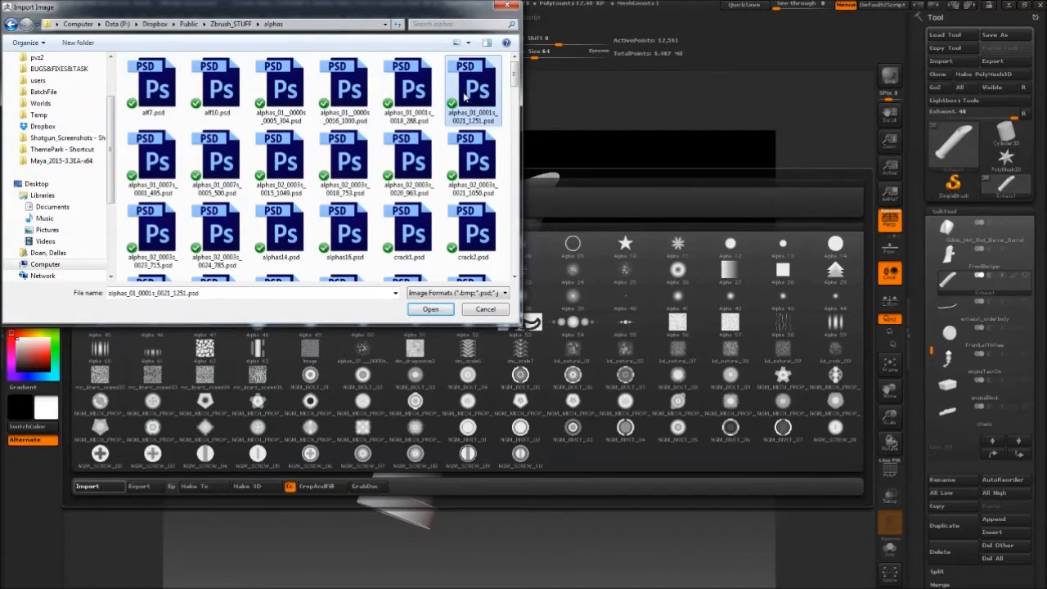
pyautogui.doubleClick(465, 97)
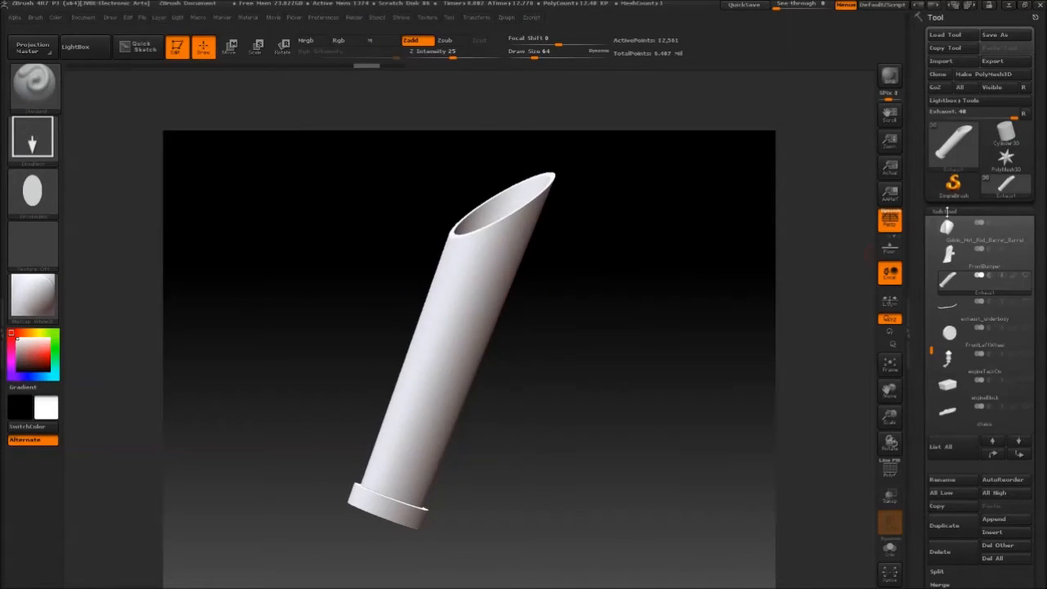
# Divide the exhaust to SDiv 7, switch the brush to Zsub and stamp an oval recess near the opening.
pyautogui.click(947, 212)
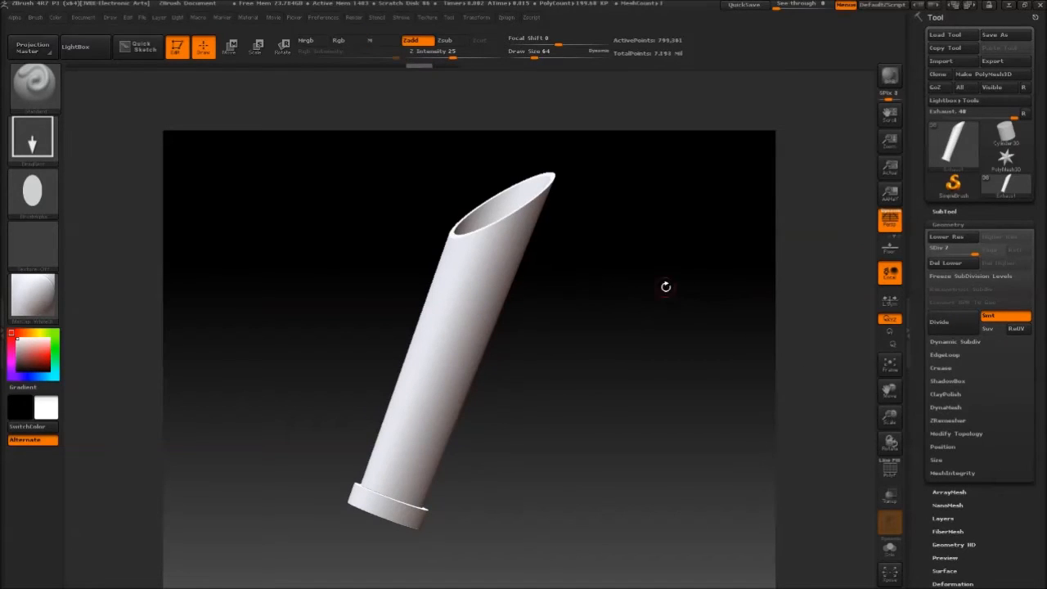
pyautogui.hotkey('ctrl', 'z')
pyautogui.moveTo(417, 155); pyautogui.dragTo(489, 114)
pyautogui.click(445, 41)
pyautogui.moveTo(618, 262); pyautogui.dragTo(553, 266)
pyautogui.moveTo(486, 269); pyautogui.dragTo(467, 314)
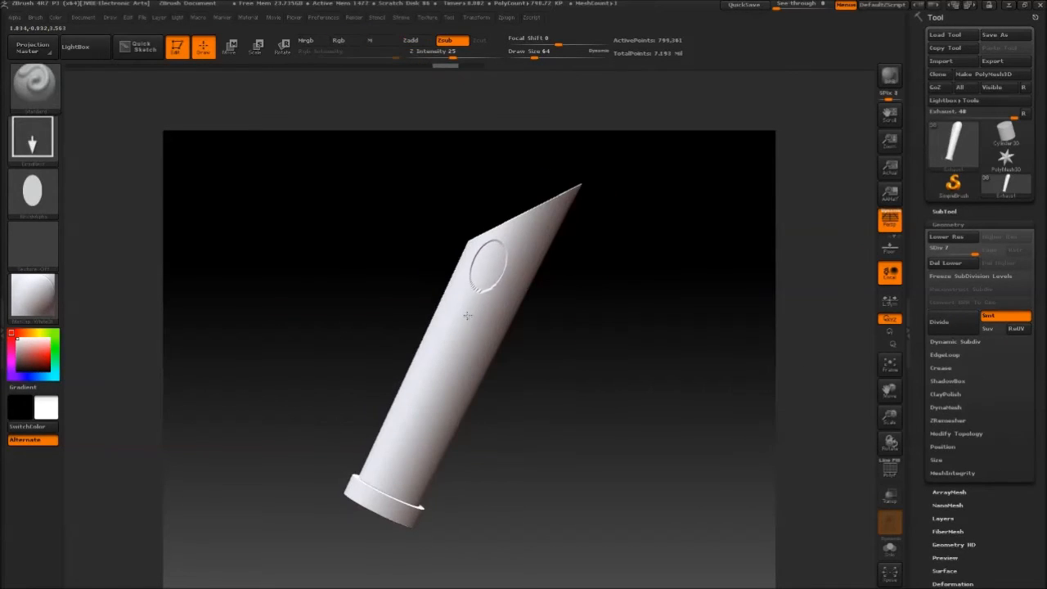
# Divide the exhaust further to SDiv 9 for crisper stamped detail.
pyautogui.moveTo(616, 246); pyautogui.dragTo(624, 273)
pyautogui.click(892, 473)
pyautogui.click(892, 473)
pyautogui.click(954, 323)
pyautogui.moveTo(646, 319); pyautogui.dragTo(606, 264)
# Stamp oval recesses side by side around the exhaust's upper end, just below the slanted rim.
pyautogui.moveTo(586, 321)
pyautogui.mouseDown()
pyautogui.moveTo(633, 313)
pyautogui.moveTo(611, 315)
pyautogui.moveTo(657, 372)
pyautogui.moveTo(616, 314)
pyautogui.moveTo(602, 311)
pyautogui.moveTo(568, 335)
pyautogui.moveTo(477, 233)
pyautogui.mouseUp()
pyautogui.moveTo(573, 290); pyautogui.dragTo(474, 257)
pyautogui.press('space')
pyautogui.moveTo(589, 272); pyautogui.dragTo(474, 263)
pyautogui.moveTo(453, 319); pyautogui.dragTo(460, 254)
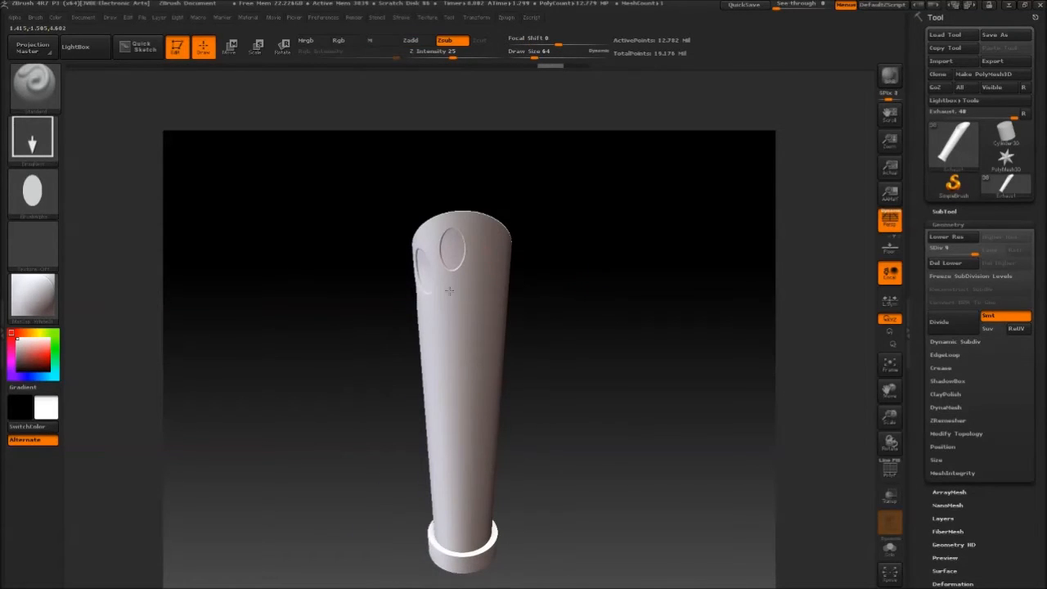
pyautogui.keyDown('alt'); pyautogui.moveTo(523, 249); pyautogui.dragTo(446, 252); pyautogui.keyUp('alt')
pyautogui.moveTo(455, 288); pyautogui.dragTo(537, 265)
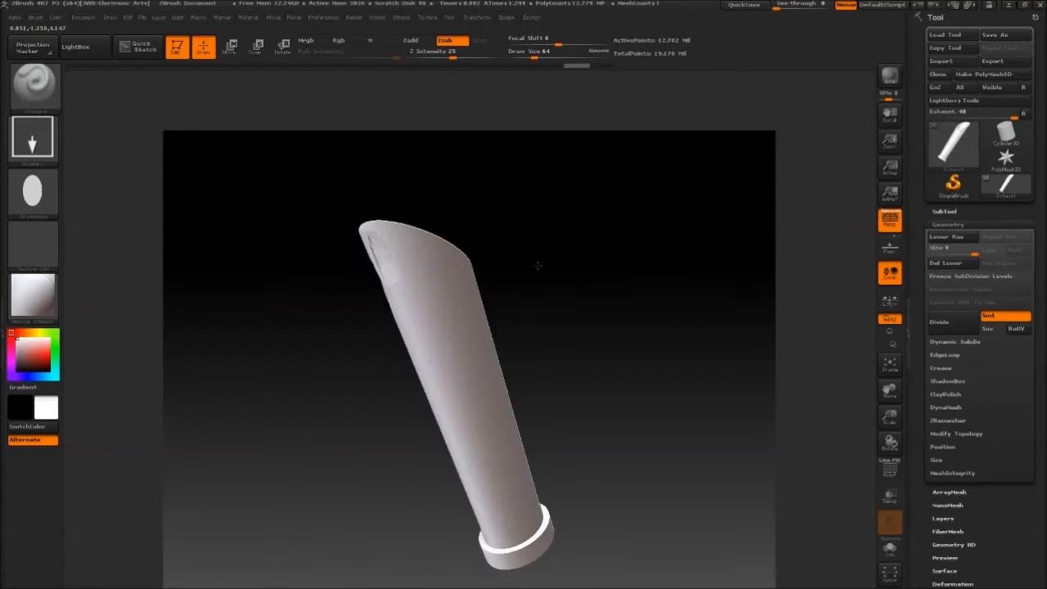
pyautogui.moveTo(441, 311); pyautogui.dragTo(519, 232)
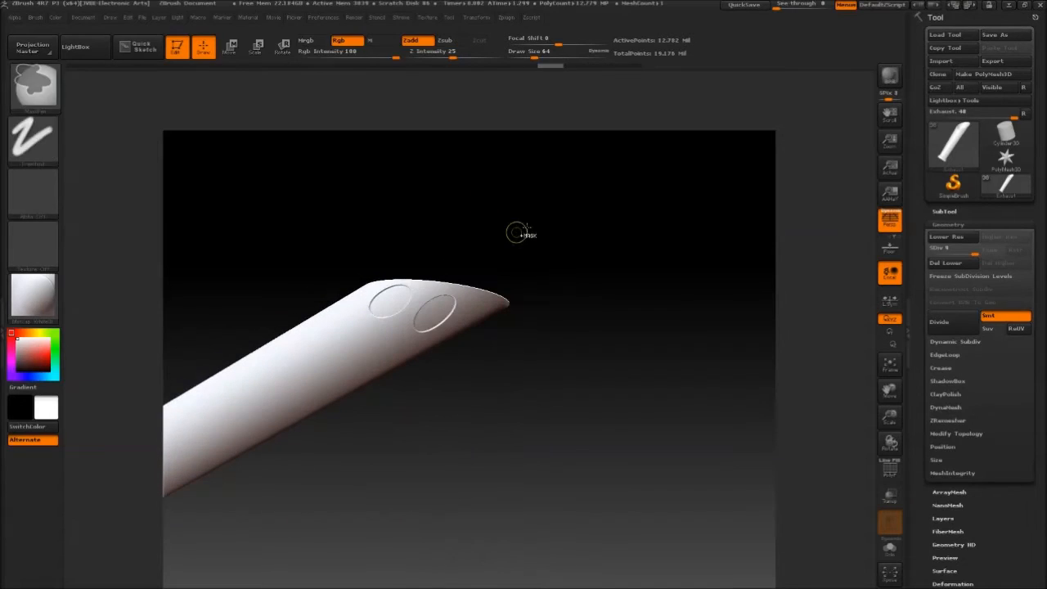
# Adjust the brush settings, try another oval stamp near the exhaust's opening and undo it.
pyautogui.click(36, 17)
pyautogui.click(72, 359)
pyautogui.moveTo(446, 357)
pyautogui.mouseDown()
pyautogui.moveTo(580, 439)
pyautogui.moveTo(473, 337)
pyautogui.mouseUp()
pyautogui.keyDown('alt'); pyautogui.moveTo(596, 360); pyautogui.dragTo(576, 322); pyautogui.keyUp('alt')
pyautogui.hotkey('ctrl', 'z')
# Complete the ring of ovals below the opening and start a staggered second row beneath it.
pyautogui.moveTo(432, 302); pyautogui.dragTo(531, 308)
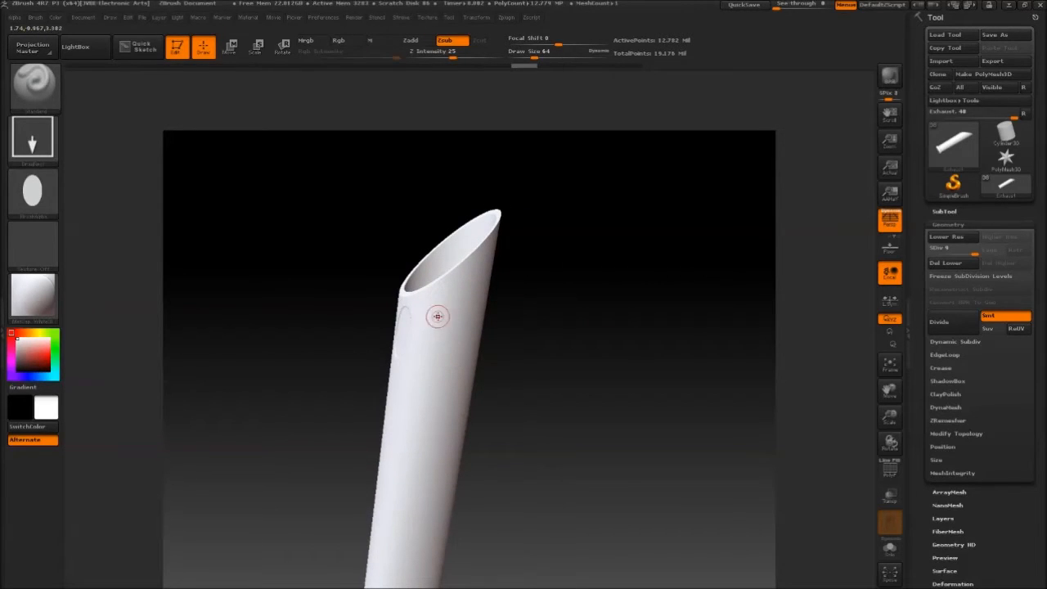
pyautogui.moveTo(507, 351); pyautogui.dragTo(424, 284)
pyautogui.moveTo(531, 282); pyautogui.dragTo(427, 252)
pyautogui.moveTo(442, 297); pyautogui.dragTo(420, 299)
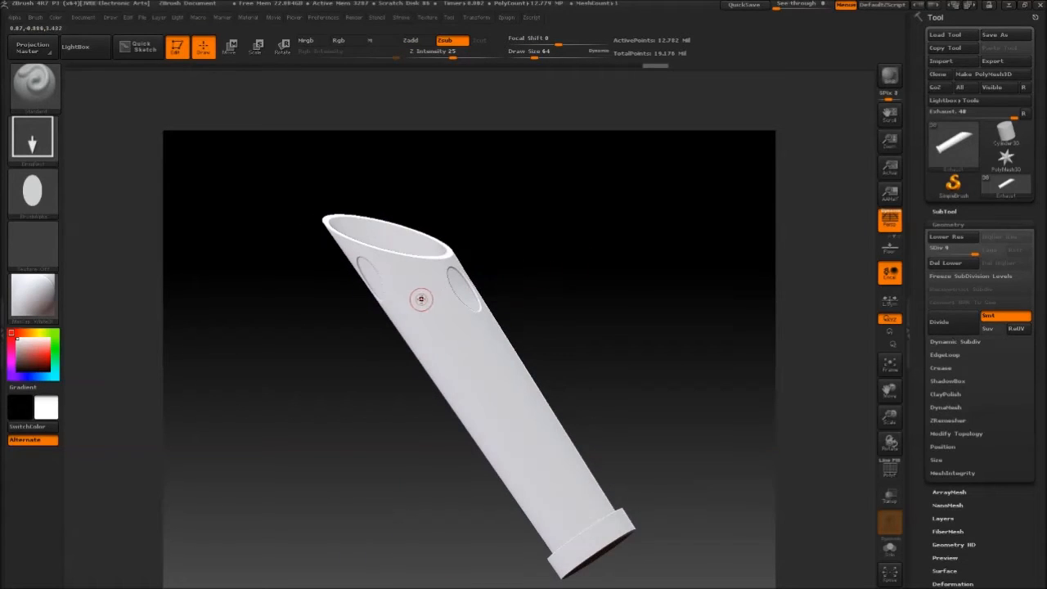
pyautogui.moveTo(441, 348); pyautogui.dragTo(430, 239)
pyautogui.moveTo(374, 278); pyautogui.dragTo(375, 216)
pyautogui.moveTo(503, 229); pyautogui.dragTo(401, 229)
pyautogui.moveTo(404, 284); pyautogui.dragTo(431, 242)
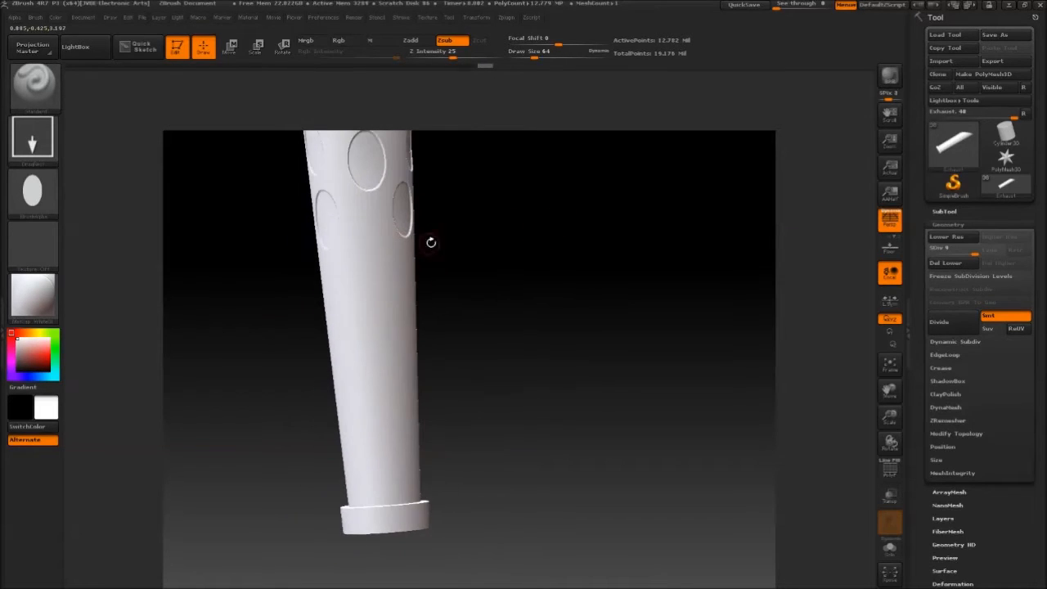
# Stamp further staggered oval recesses around the exhaust's upper-middle section.
pyautogui.moveTo(367, 286); pyautogui.dragTo(316, 305)
pyautogui.moveTo(514, 281); pyautogui.dragTo(520, 272)
pyautogui.moveTo(459, 278); pyautogui.dragTo(534, 233)
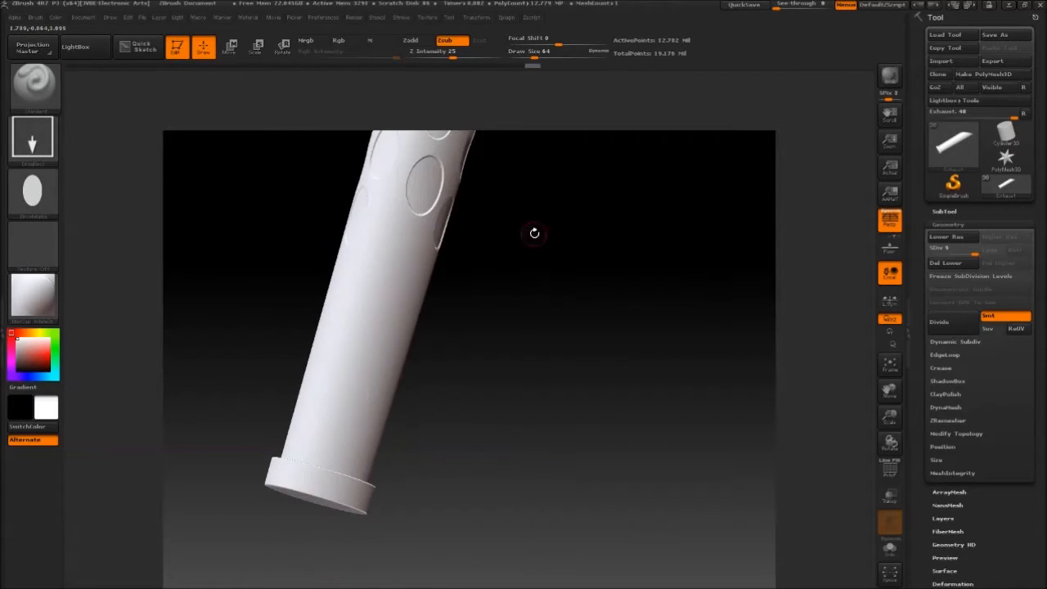
pyautogui.moveTo(382, 288)
pyautogui.mouseDown()
pyautogui.moveTo(491, 237)
pyautogui.moveTo(477, 213)
pyautogui.moveTo(342, 239)
pyautogui.mouseUp()
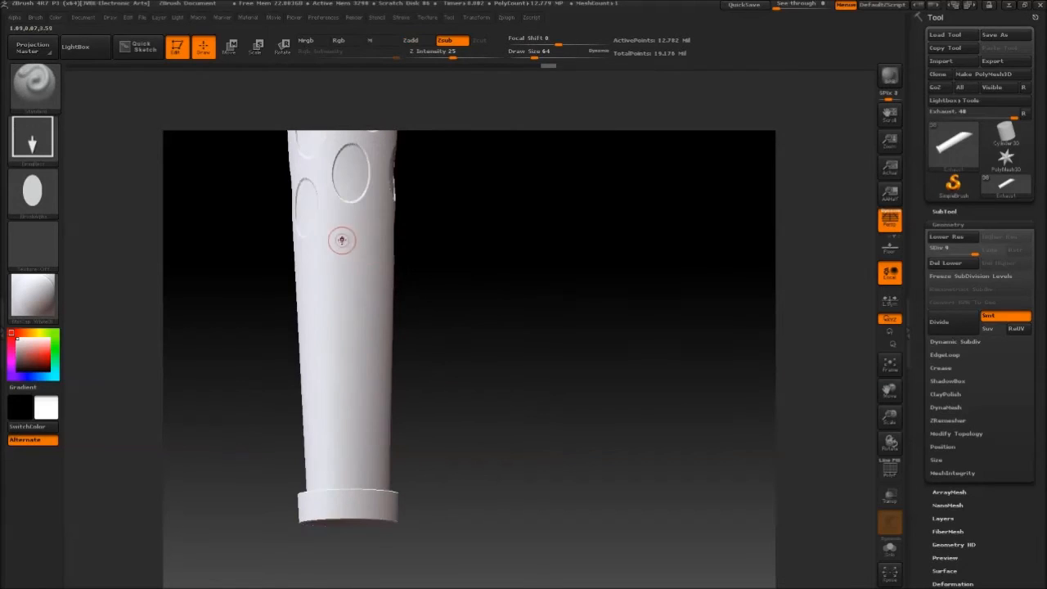
pyautogui.moveTo(350, 292); pyautogui.dragTo(359, 264)
pyautogui.moveTo(354, 307); pyautogui.dragTo(417, 252)
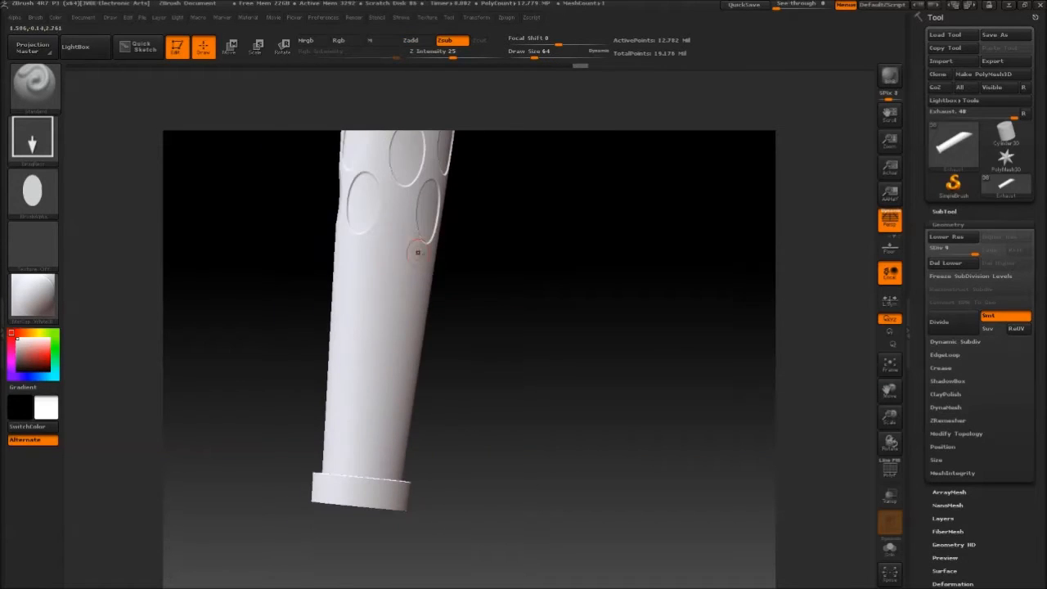
pyautogui.moveTo(381, 302); pyautogui.dragTo(378, 277)
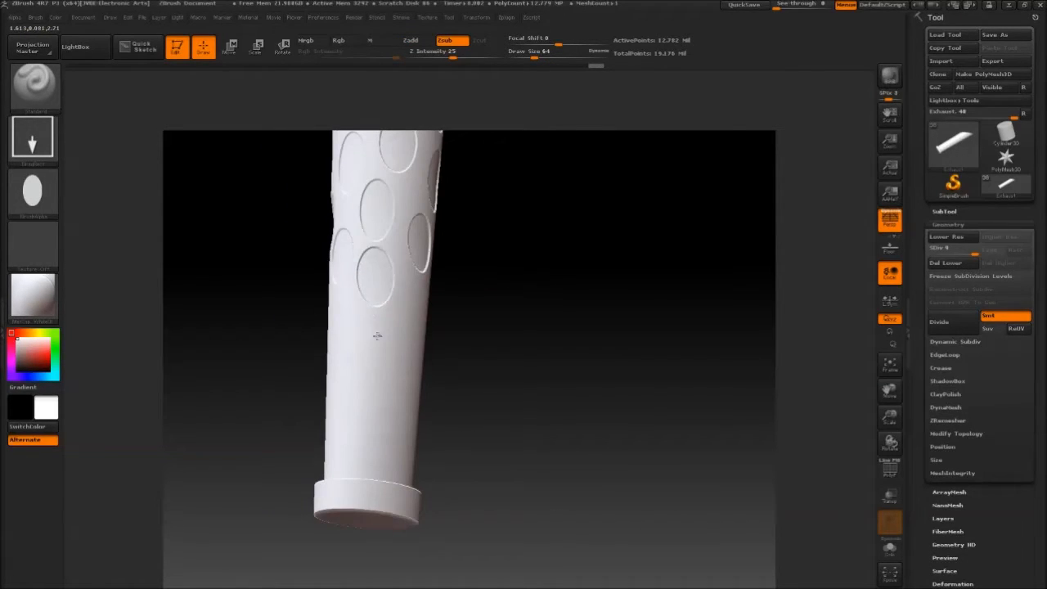
# Continue the staggered oval pattern around the middle of the exhaust pipe.
pyautogui.moveTo(377, 335); pyautogui.dragTo(565, 276)
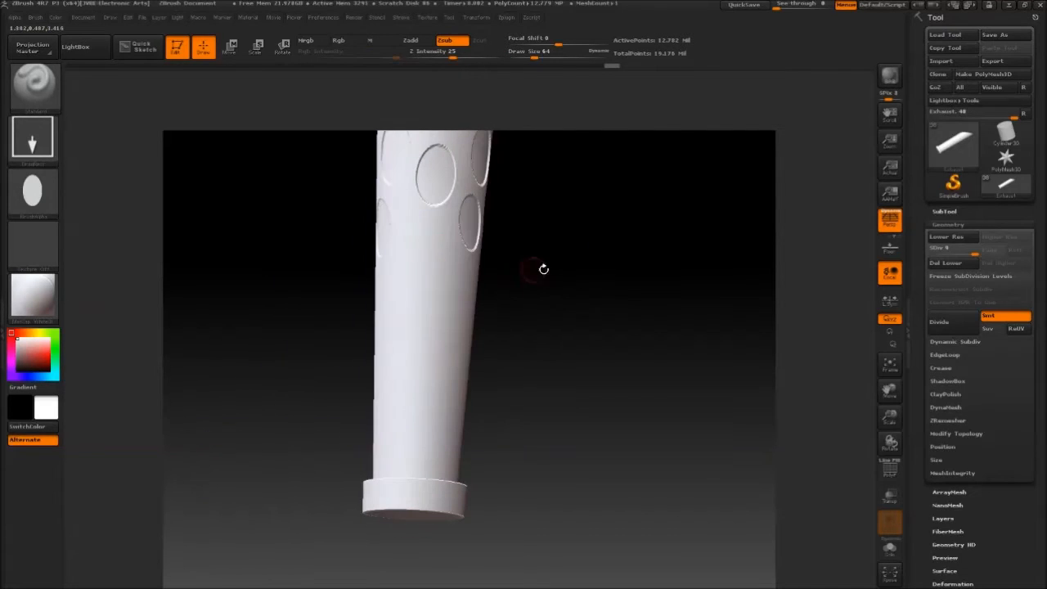
pyautogui.moveTo(426, 309)
pyautogui.mouseDown()
pyautogui.moveTo(533, 271)
pyautogui.moveTo(564, 290)
pyautogui.moveTo(389, 236)
pyautogui.mouseUp()
pyautogui.moveTo(373, 290)
pyautogui.mouseDown()
pyautogui.moveTo(368, 257)
pyautogui.moveTo(379, 267)
pyautogui.mouseUp()
pyautogui.moveTo(367, 319)
pyautogui.mouseDown()
pyautogui.moveTo(526, 273)
pyautogui.moveTo(519, 192)
pyautogui.moveTo(590, 283)
pyautogui.moveTo(449, 268)
pyautogui.mouseUp()
pyautogui.moveTo(468, 327)
pyautogui.mouseDown()
pyautogui.moveTo(589, 290)
pyautogui.moveTo(444, 305)
pyautogui.mouseUp()
pyautogui.moveTo(437, 360); pyautogui.dragTo(599, 273)
pyautogui.moveTo(473, 352); pyautogui.dragTo(492, 279)
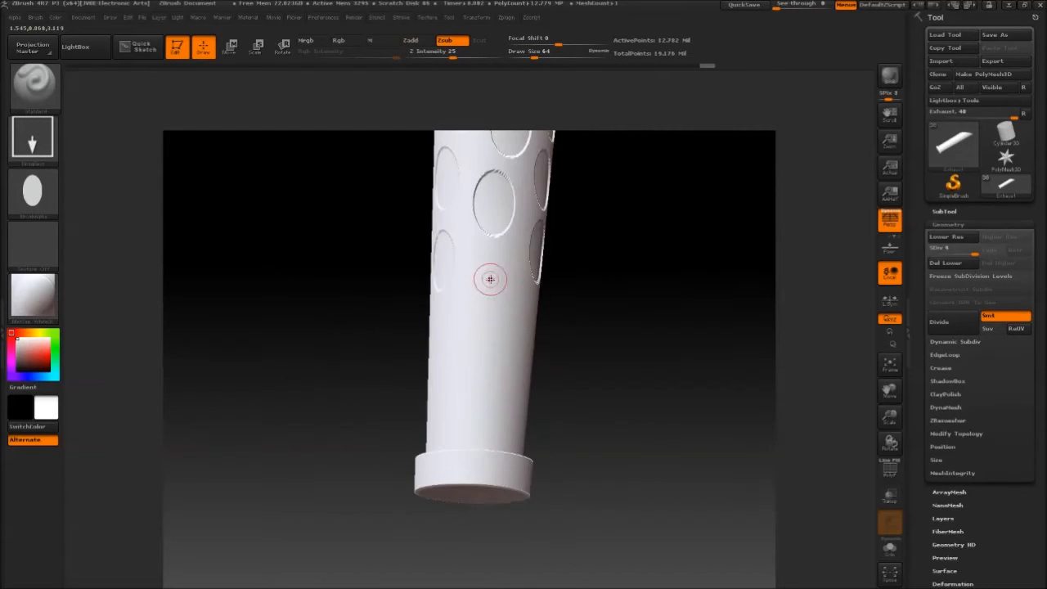
pyautogui.moveTo(583, 321)
pyautogui.mouseDown()
pyautogui.moveTo(660, 294)
pyautogui.moveTo(580, 341)
pyautogui.mouseUp()
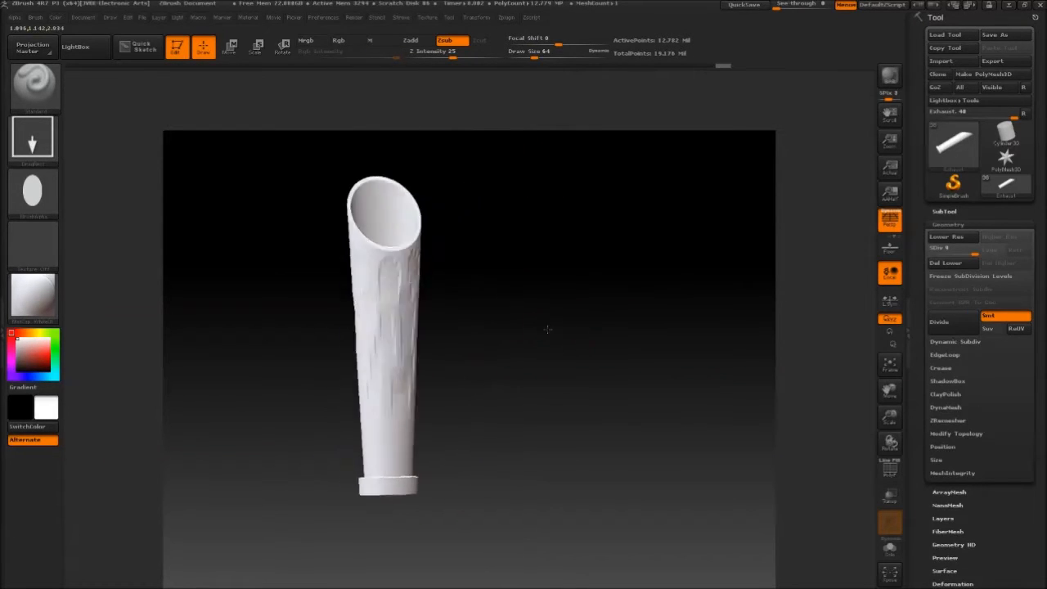
# Stamp additional oval recesses around the lower half of the exhaust pipe.
pyautogui.moveTo(538, 302); pyautogui.dragTo(473, 378)
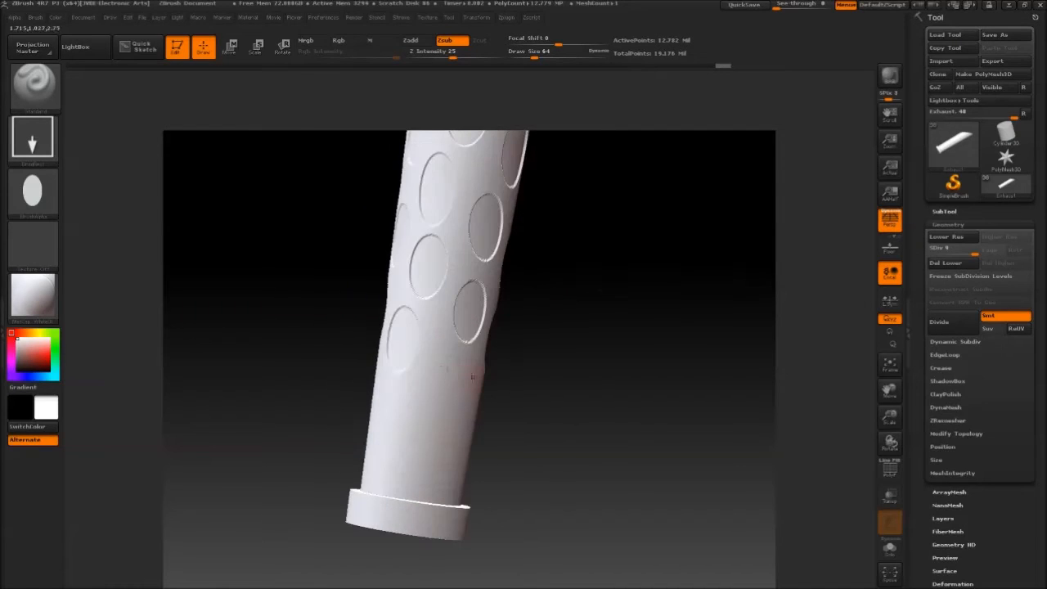
pyautogui.moveTo(490, 418); pyautogui.dragTo(567, 344)
pyautogui.moveTo(407, 358); pyautogui.dragTo(376, 299)
pyautogui.moveTo(488, 336); pyautogui.dragTo(456, 317)
pyautogui.moveTo(423, 368); pyautogui.dragTo(515, 304)
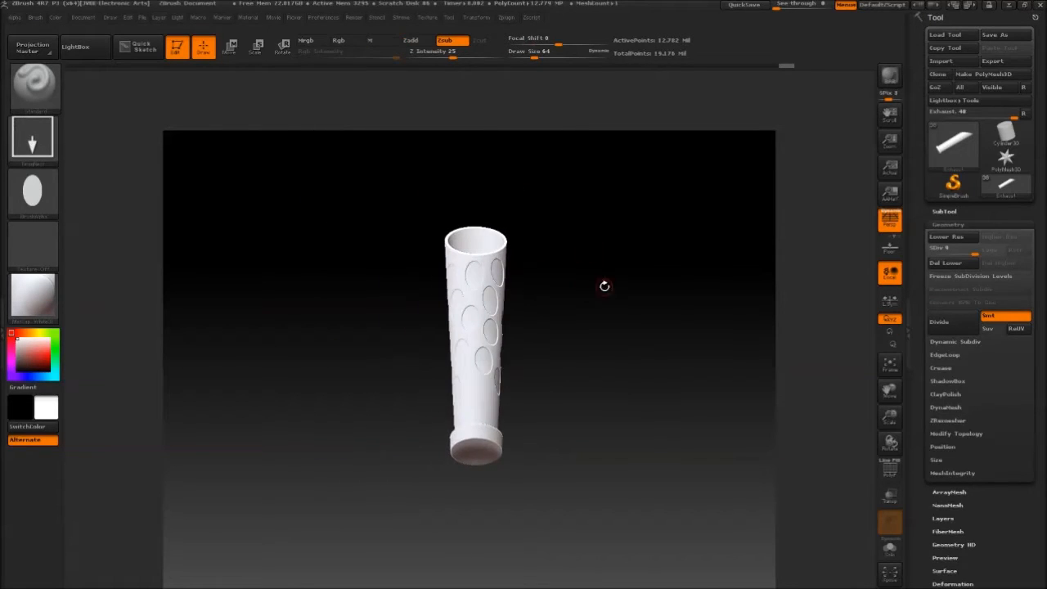
# Fill the remaining area just above the exhaust's base collar with oval recesses.
pyautogui.keyDown('alt'); pyautogui.moveTo(604, 287); pyautogui.dragTo(568, 234); pyautogui.keyUp('alt')
pyautogui.moveTo(523, 294); pyautogui.dragTo(416, 350)
pyautogui.moveTo(552, 354)
pyautogui.mouseDown()
pyautogui.moveTo(617, 323)
pyautogui.moveTo(534, 355)
pyautogui.mouseUp()
pyautogui.moveTo(393, 426); pyautogui.dragTo(423, 368)
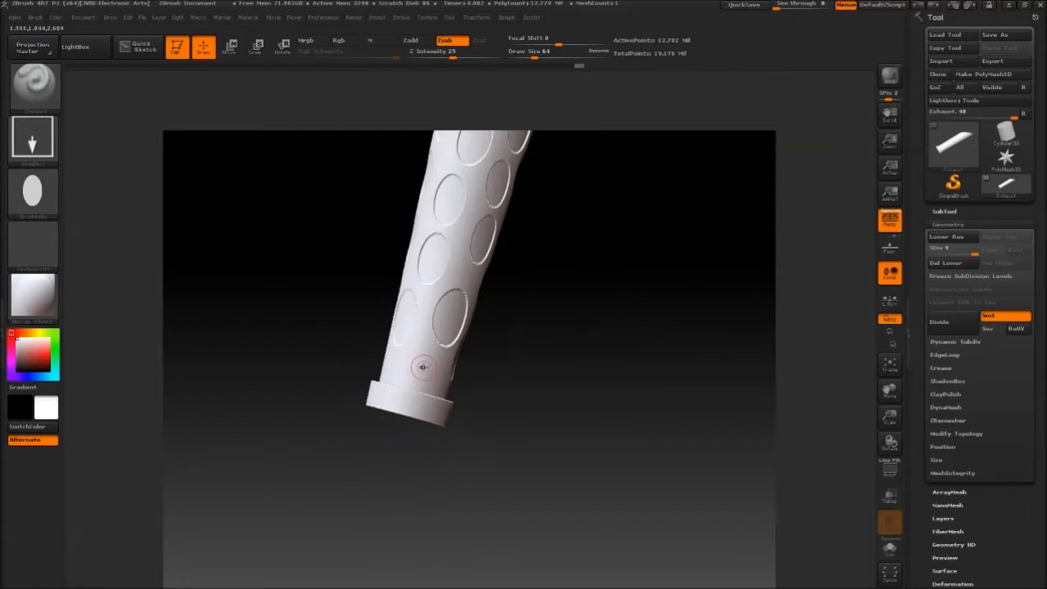
# Examine the dimpled exhaust from several sides and make all the car's subtools visible again.
pyautogui.moveTo(608, 307); pyautogui.dragTo(836, 320)
pyautogui.click(944, 211)
pyautogui.moveTo(632, 370); pyautogui.dragTo(613, 372)
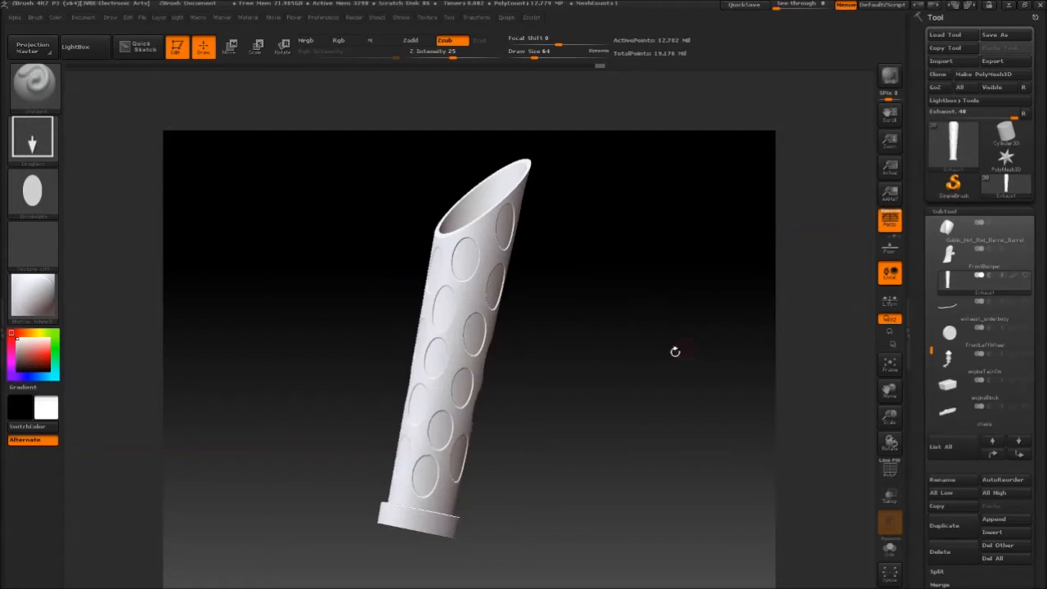
pyautogui.click(960, 211)
pyautogui.click(948, 225)
pyautogui.click(958, 225)
pyautogui.keyDown('alt'); pyautogui.moveTo(705, 294); pyautogui.dragTo(728, 266); pyautogui.keyUp('alt')
pyautogui.click(951, 211)
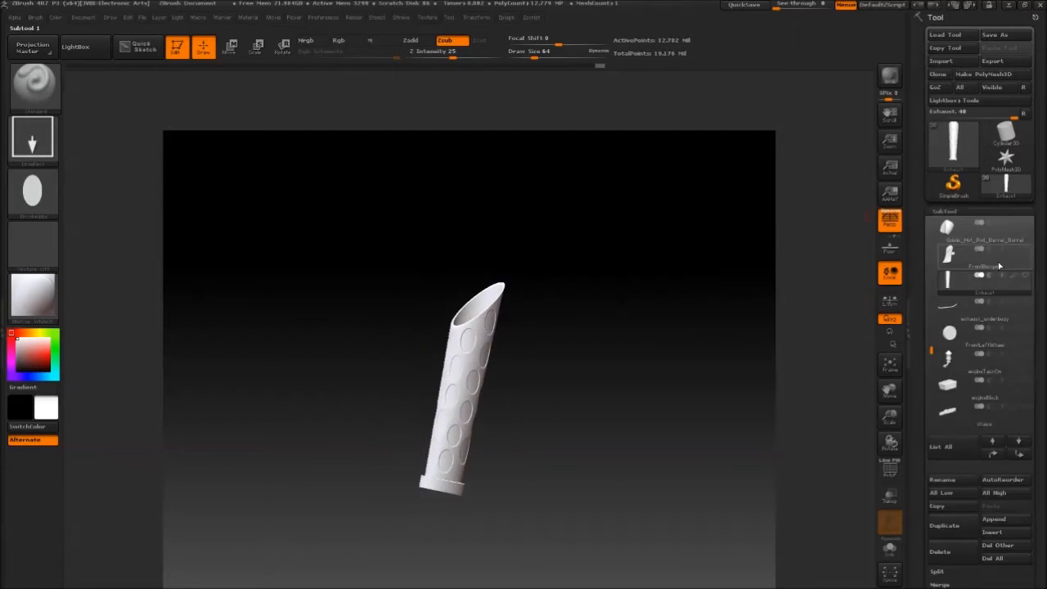
pyautogui.click(1025, 301)
pyautogui.keyDown('alt'); pyautogui.moveTo(658, 281); pyautogui.dragTo(674, 177); pyautogui.keyUp('alt')
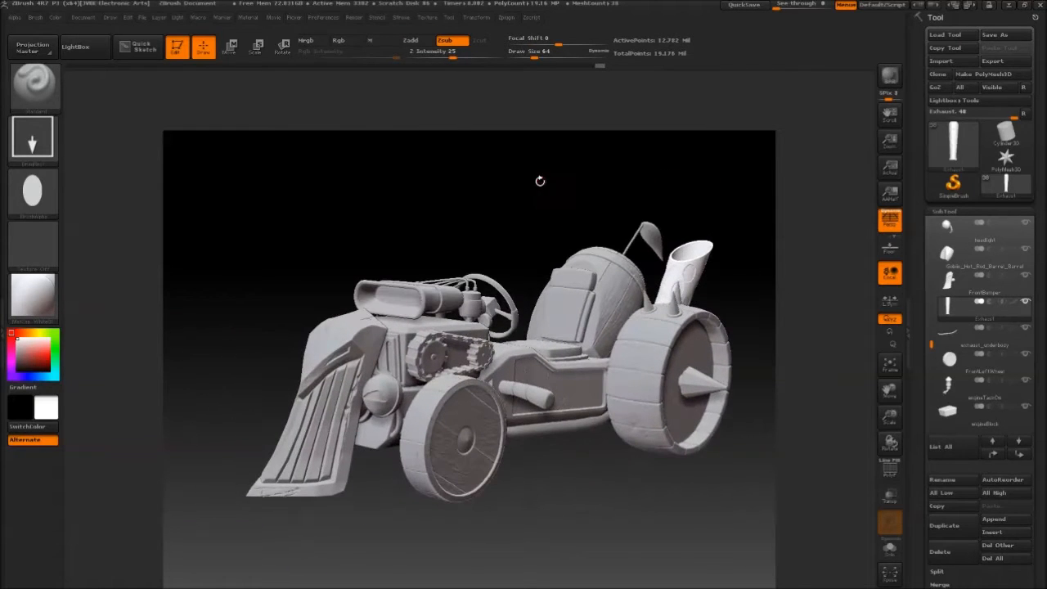
pyautogui.moveTo(534, 188); pyautogui.dragTo(580, 187)
# Save the complete car tool to disk, overwriting the existing file.
pyautogui.click(943, 211)
pyautogui.click(945, 211)
pyautogui.click(945, 211)
pyautogui.click(995, 35)
pyautogui.doubleClick(131, 152)
pyautogui.doubleClick(140, 156)
pyautogui.doubleClick(157, 73)
pyautogui.click(556, 328)
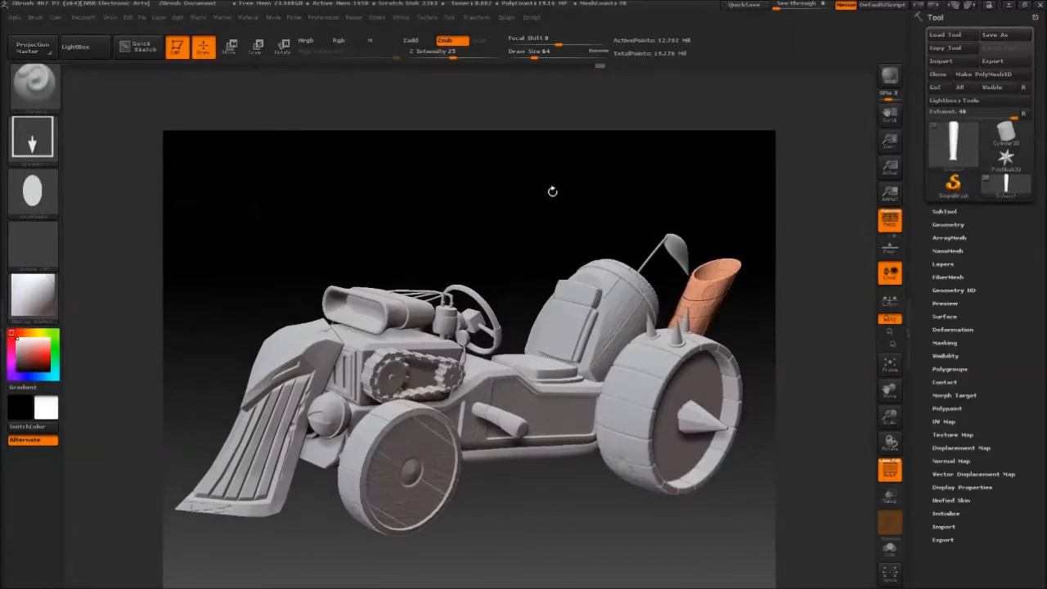
pyautogui.moveTo(552, 192); pyautogui.dragTo(536, 206)
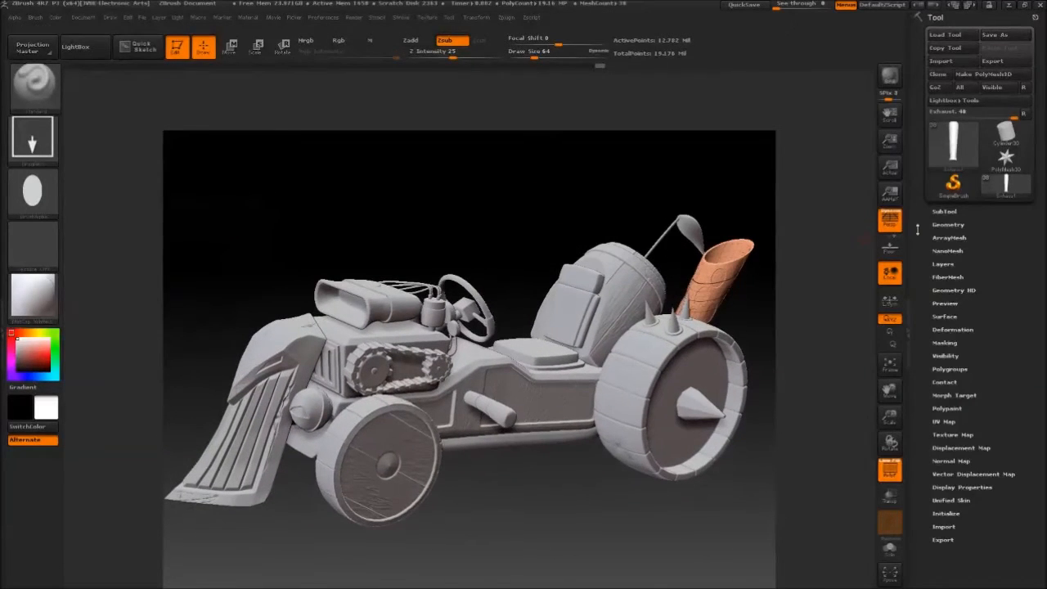
# Select the hood scoop subtool and isolate it from the rest of the car.
pyautogui.moveTo(740, 198); pyautogui.dragTo(676, 171)
pyautogui.click(949, 225)
pyautogui.click(945, 211)
pyautogui.hotkey('shift', 'f')
pyautogui.moveTo(491, 185); pyautogui.dragTo(455, 189)
pyautogui.moveTo(766, 215); pyautogui.dragTo(675, 347)
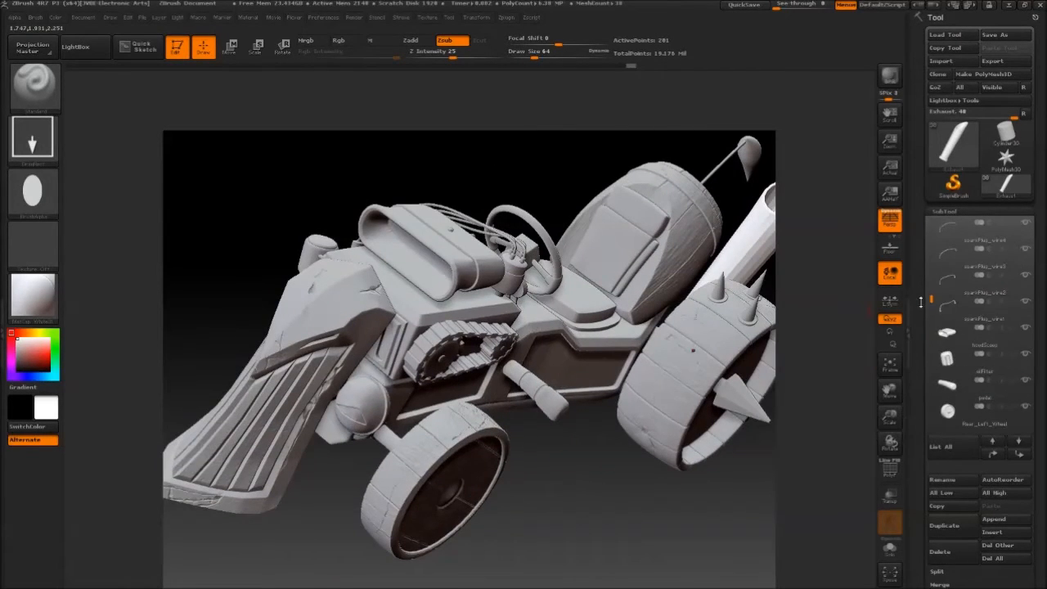
pyautogui.moveTo(929, 309); pyautogui.dragTo(930, 302)
pyautogui.click(953, 337)
pyautogui.click(1026, 328)
pyautogui.moveTo(695, 246); pyautogui.dragTo(92, 161)
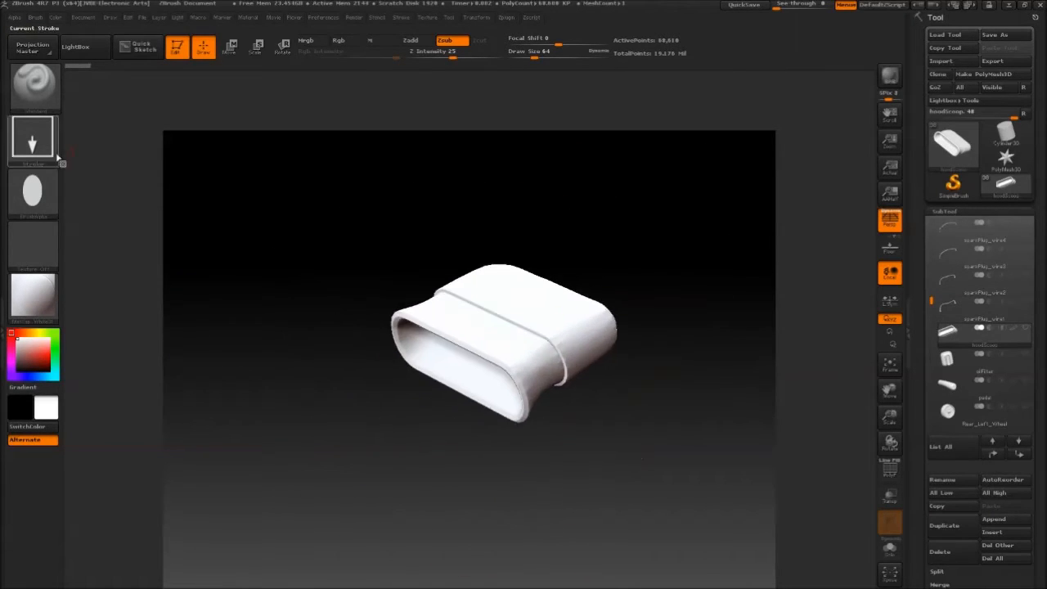
# Import the series of sw_rust_metal PSD images from the Zbrush_STUFF alphas folder as brush alphas.
pyautogui.click(33, 192)
pyautogui.click(88, 486)
pyautogui.doubleClick(281, 209)
pyautogui.doubleClick(344, 216)
pyautogui.doubleClick(164, 75)
pyautogui.moveTo(514, 72); pyautogui.dragTo(514, 259)
pyautogui.press('m')
pyautogui.click(207, 95)
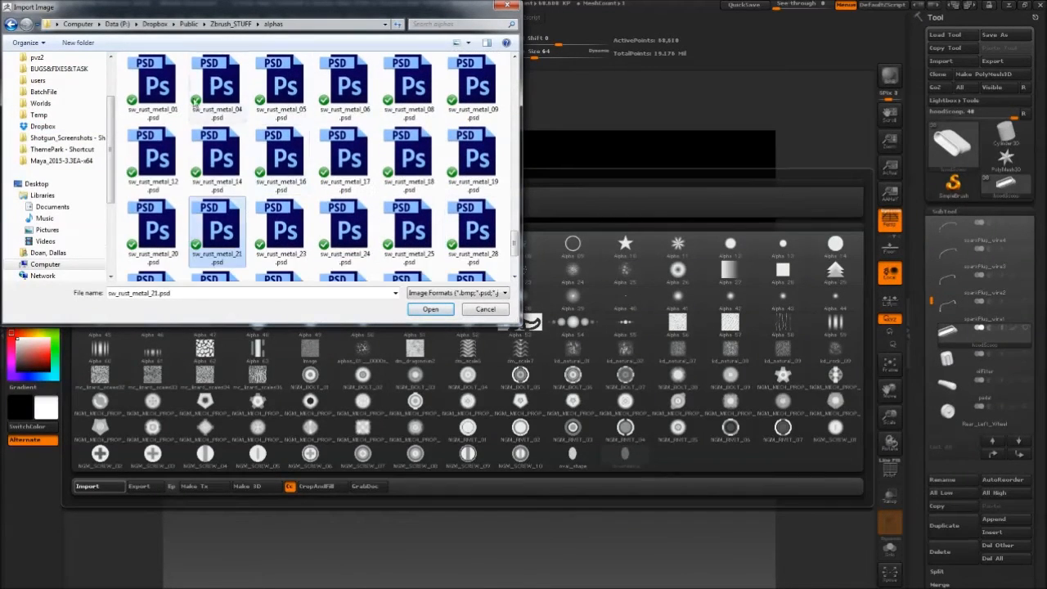
pyautogui.keyDown('shift'); pyautogui.click(155, 235); pyautogui.keyUp('shift')
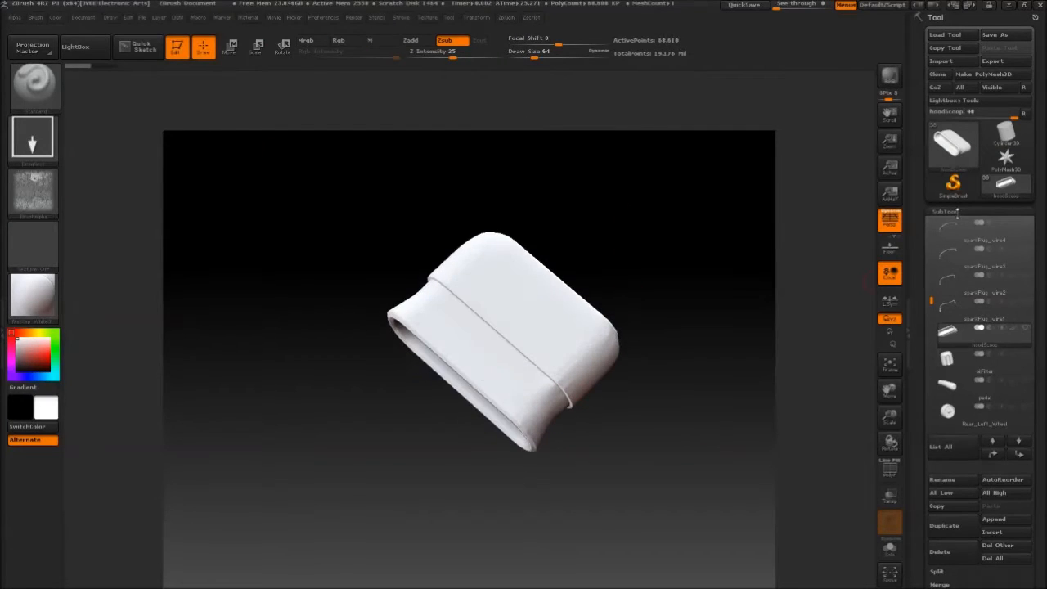
# Subdivide the hood scoop to level 7 and set the stamping brush's Z intensity to 8.
pyautogui.click(957, 212)
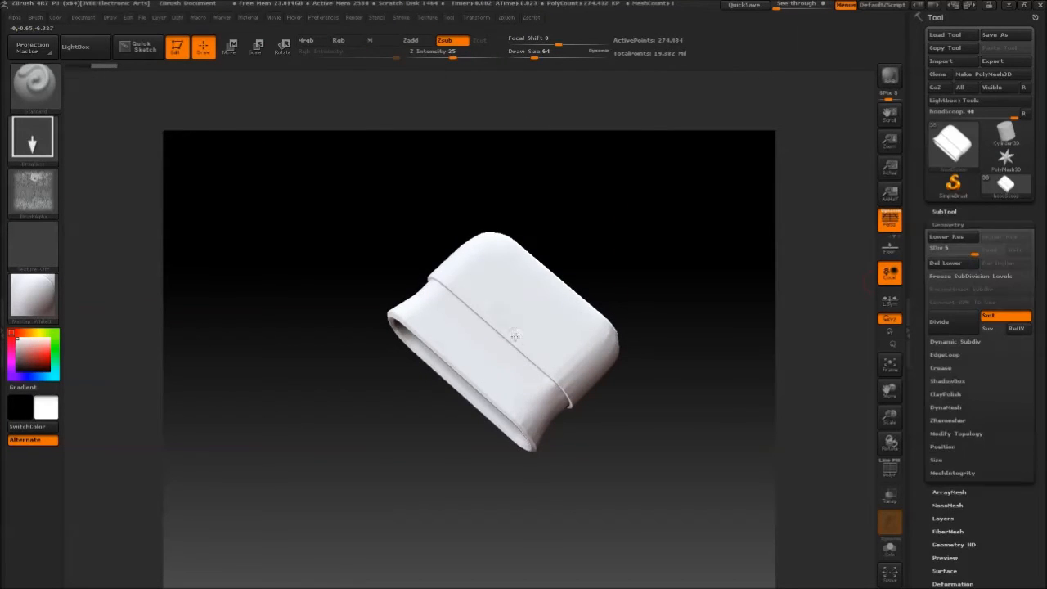
pyautogui.moveTo(635, 409); pyautogui.dragTo(691, 271)
pyautogui.hotkey('ctrl', 'd')
pyautogui.moveTo(474, 319)
pyautogui.mouseDown()
pyautogui.moveTo(671, 199)
pyautogui.moveTo(679, 237)
pyautogui.moveTo(604, 244)
pyautogui.moveTo(678, 283)
pyautogui.moveTo(545, 220)
pyautogui.moveTo(680, 196)
pyautogui.mouseUp()
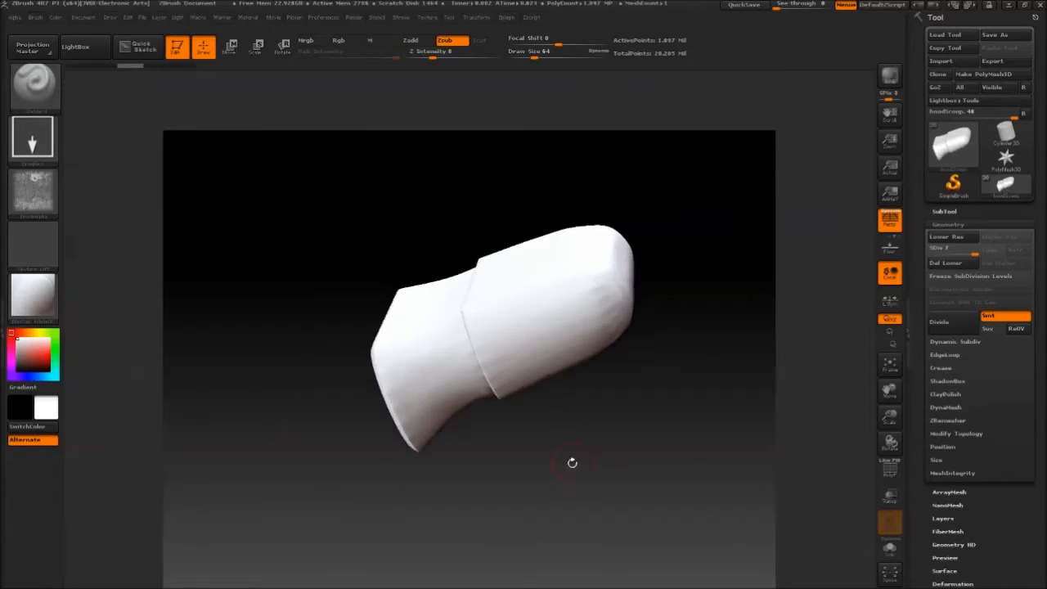
pyautogui.moveTo(570, 461); pyautogui.dragTo(671, 373)
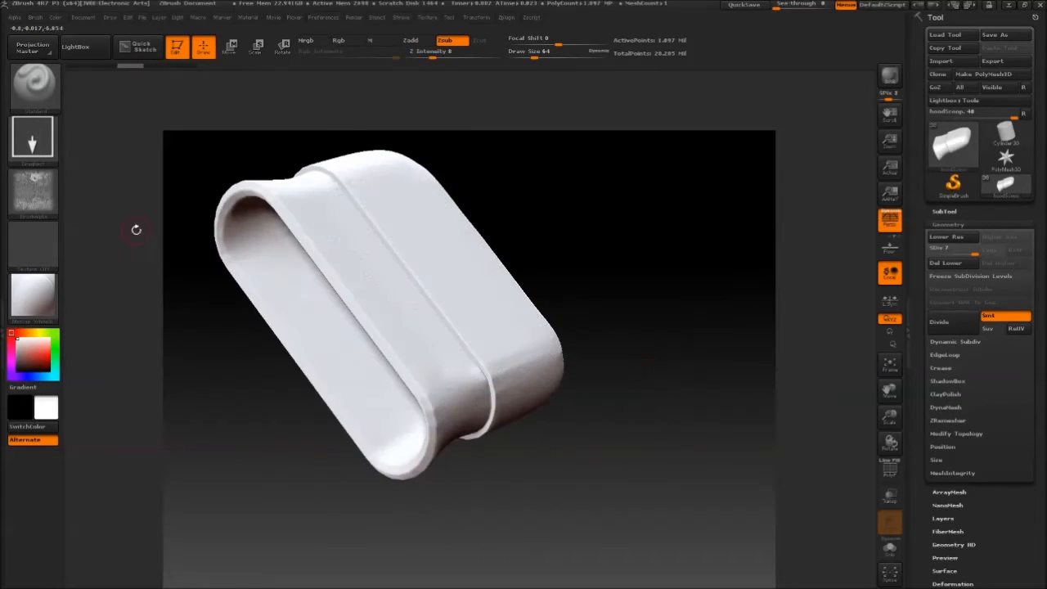
# Turn on backface masking for the brush and stamp rust texture over the hood scoop's outer surfaces.
pyautogui.click(35, 18)
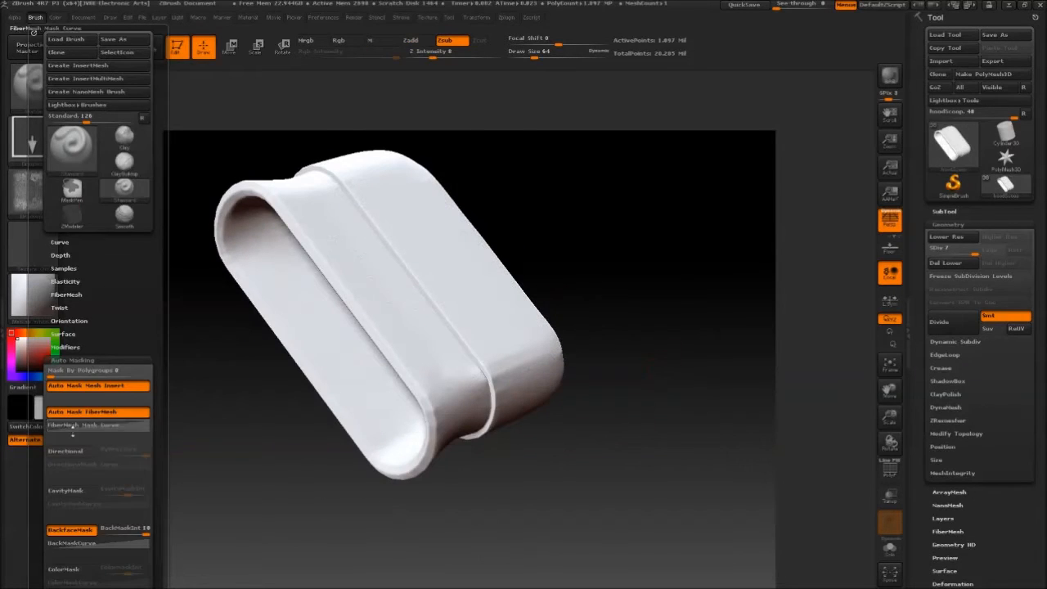
pyautogui.click(72, 531)
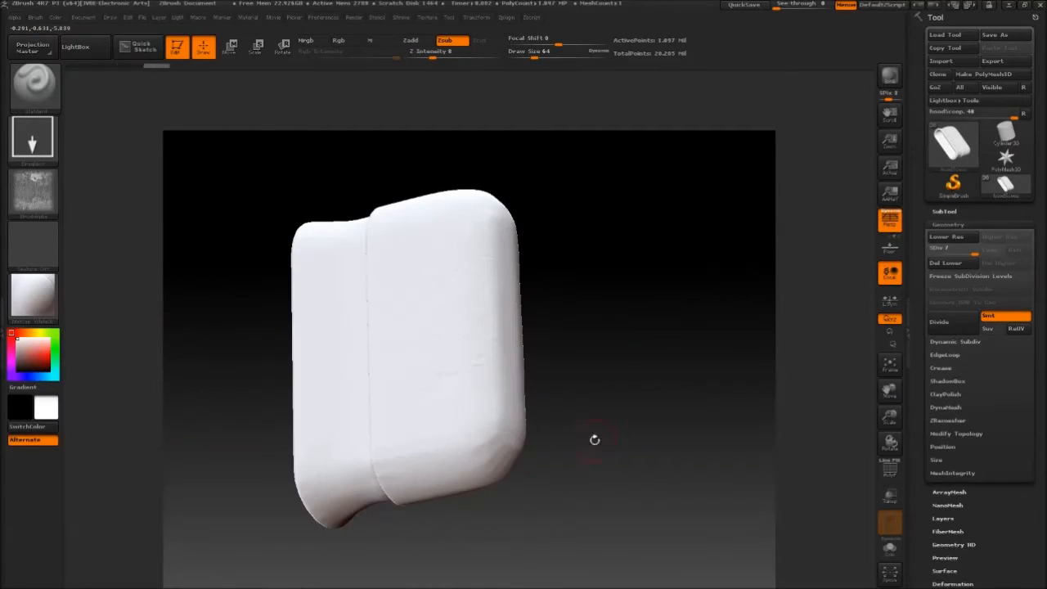
pyautogui.moveTo(595, 439); pyautogui.dragTo(644, 360)
pyautogui.moveTo(560, 434)
pyautogui.mouseDown()
pyautogui.moveTo(563, 250)
pyautogui.moveTo(631, 308)
pyautogui.moveTo(523, 407)
pyautogui.moveTo(479, 423)
pyautogui.mouseUp()
pyautogui.moveTo(488, 369); pyautogui.dragTo(508, 304)
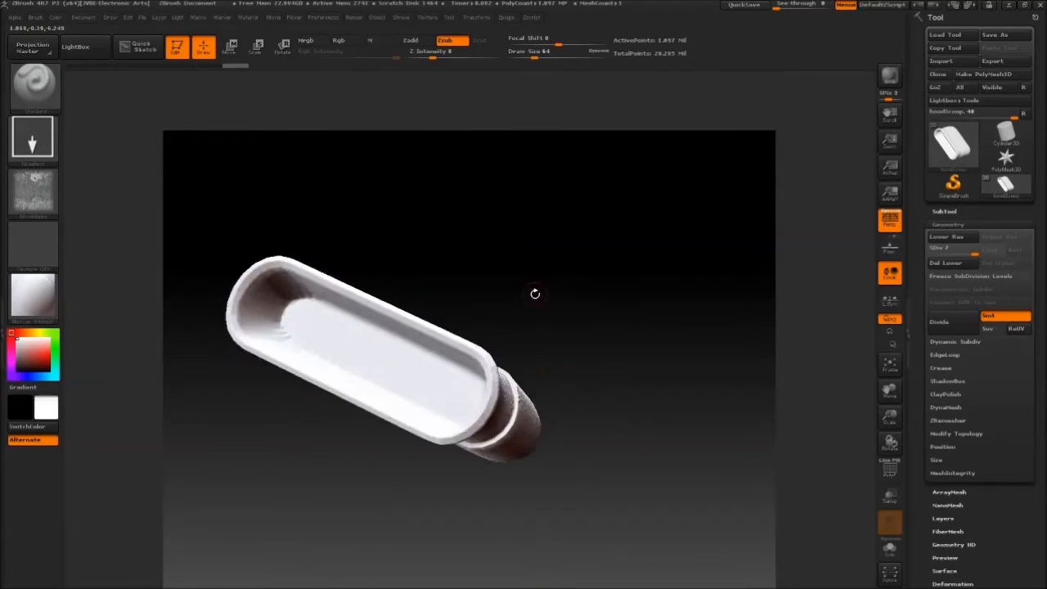
pyautogui.moveTo(502, 365); pyautogui.dragTo(583, 370)
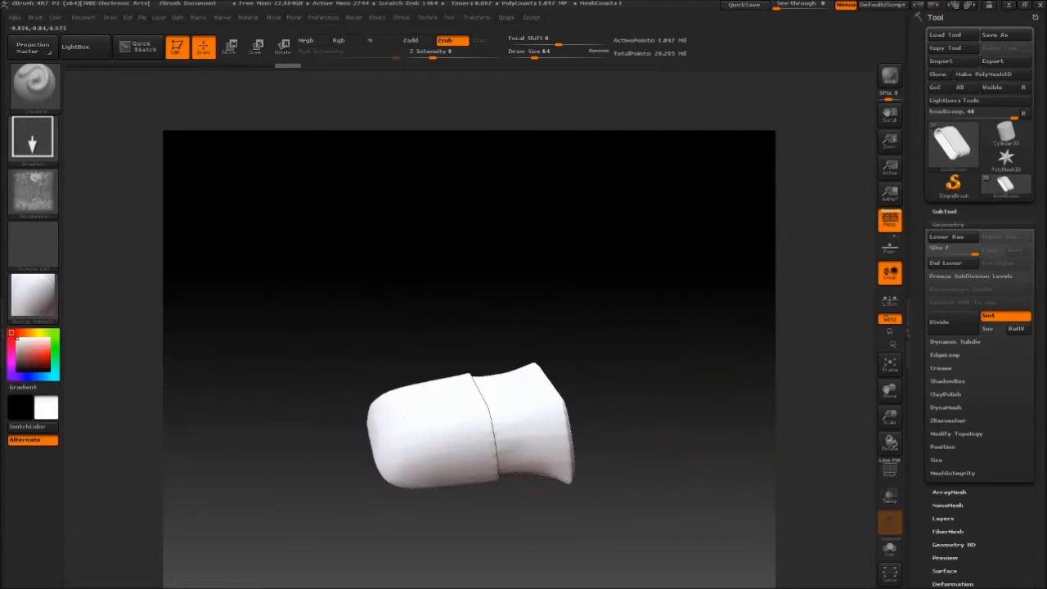
pyautogui.moveTo(625, 250)
pyautogui.mouseDown()
pyautogui.moveTo(605, 321)
pyautogui.moveTo(518, 334)
pyautogui.moveTo(385, 289)
pyautogui.moveTo(600, 343)
pyautogui.moveTo(576, 304)
pyautogui.moveTo(516, 299)
pyautogui.moveTo(556, 283)
pyautogui.moveTo(400, 169)
pyautogui.moveTo(456, 162)
pyautogui.moveTo(468, 242)
pyautogui.mouseUp()
# Make all subtools visible again and examine the textured hood scoop in place on the car.
pyautogui.click(947, 211)
pyautogui.click(1024, 328)
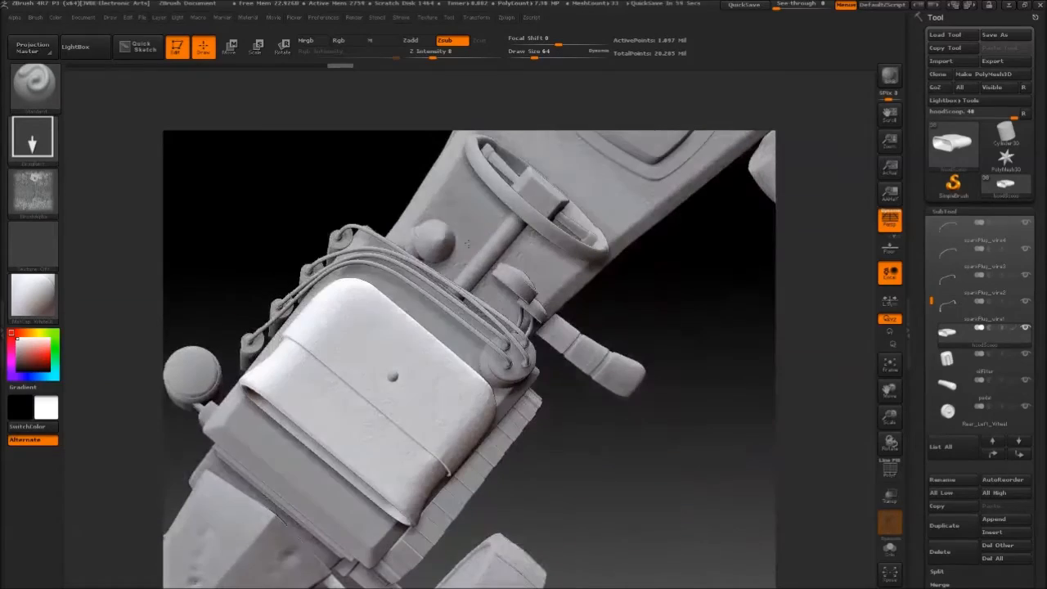
pyautogui.moveTo(270, 245); pyautogui.dragTo(442, 185)
# Select the engine block subtool and isolate it from the other parts.
pyautogui.click(947, 211)
pyautogui.click(949, 224)
pyautogui.click(945, 211)
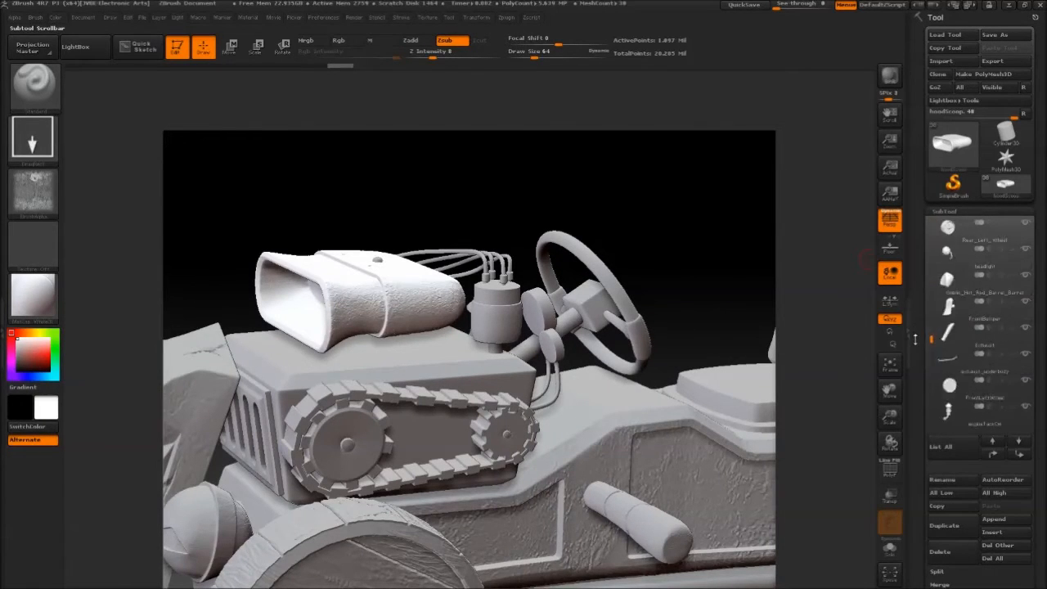
pyautogui.click(955, 333)
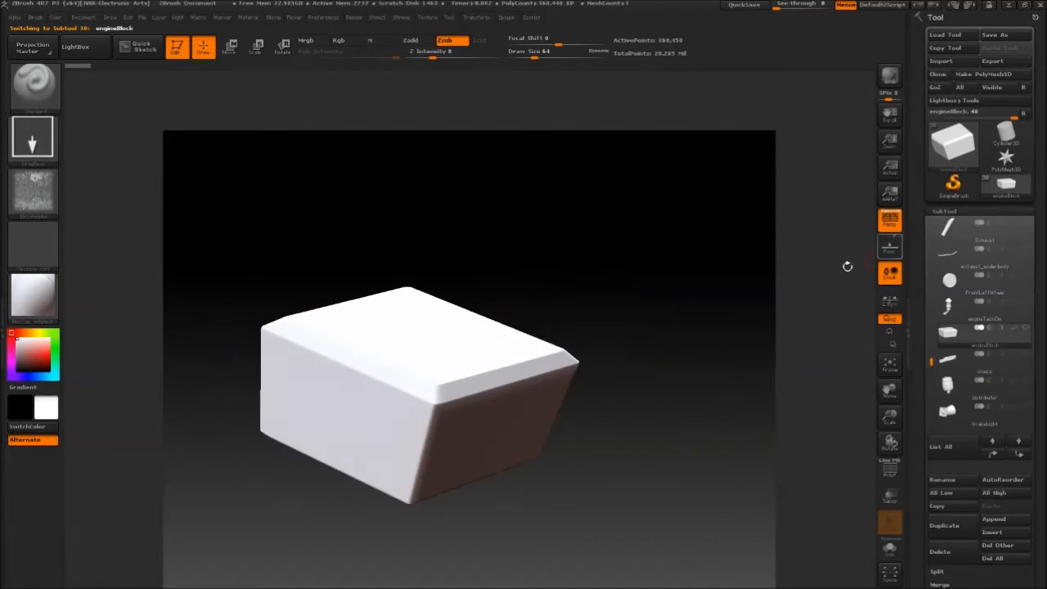
pyautogui.click(942, 226)
# Try stamping the rust texture onto the engine block's side.
pyautogui.keyDown('alt'); pyautogui.moveTo(672, 313); pyautogui.dragTo(654, 242); pyautogui.keyUp('alt')
pyautogui.moveTo(552, 415); pyautogui.dragTo(676, 297)
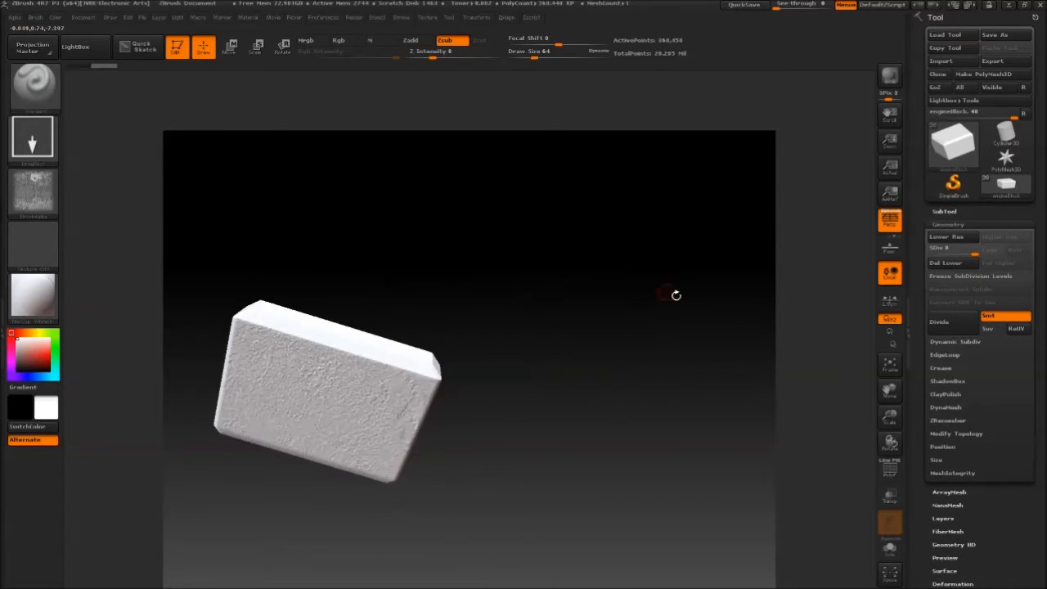
pyautogui.hotkey('ctrl', 'z')
# Switch to a different rust metal alpha and texture the engine block with it.
pyautogui.click(33, 193)
pyautogui.click(486, 458)
pyautogui.moveTo(558, 327)
pyautogui.mouseDown()
pyautogui.moveTo(539, 304)
pyautogui.moveTo(608, 332)
pyautogui.moveTo(562, 402)
pyautogui.moveTo(697, 428)
pyautogui.moveTo(456, 341)
pyautogui.moveTo(533, 355)
pyautogui.moveTo(704, 428)
pyautogui.moveTo(504, 340)
pyautogui.moveTo(688, 390)
pyautogui.moveTo(529, 414)
pyautogui.moveTo(463, 480)
pyautogui.mouseUp()
# Choose a crack stamp brush and bring back all subtools around the engine block.
pyautogui.click(38, 100)
pyautogui.click(39, 100)
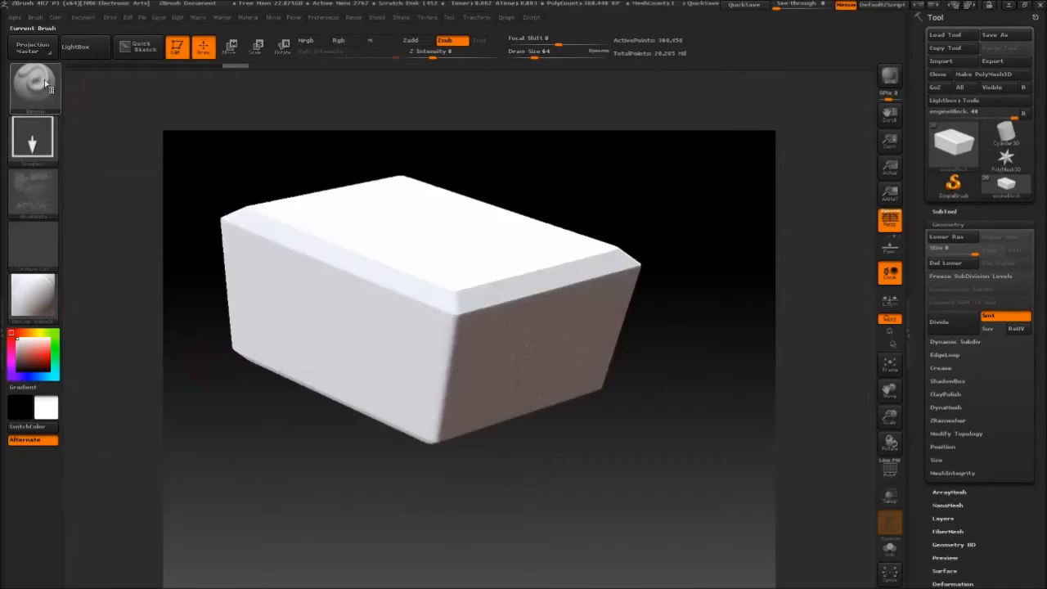
pyautogui.click(38, 100)
pyautogui.click(166, 409)
pyautogui.moveTo(164, 414); pyautogui.dragTo(139, 442)
pyautogui.click(947, 212)
pyautogui.click(1025, 328)
pyautogui.moveTo(139, 343); pyautogui.dragTo(453, 287)
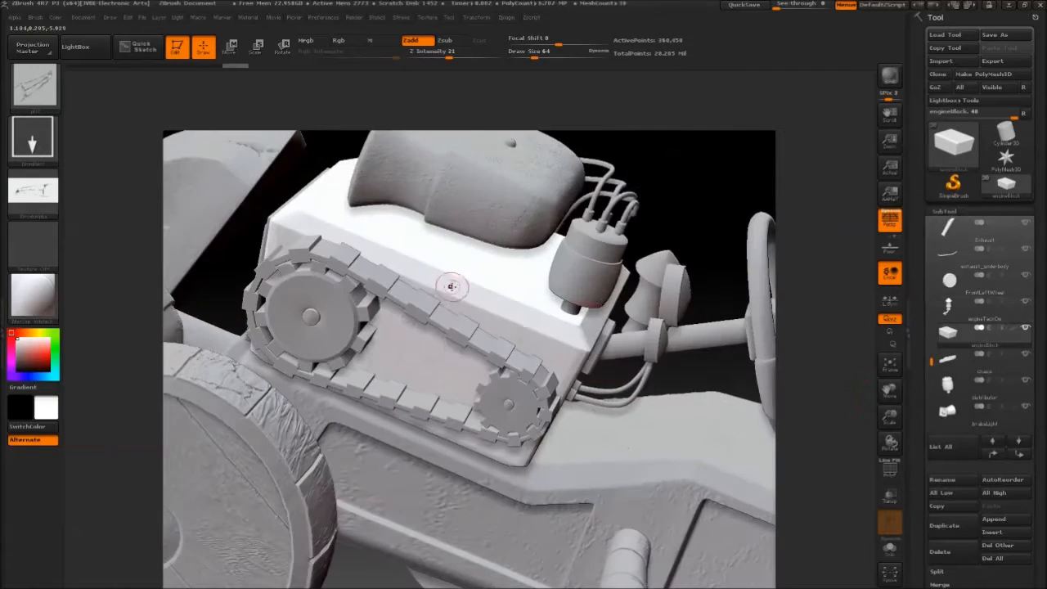
# Subdivide the engine block to level 9 and undo the crack stamped between the chain wheels.
pyautogui.click(1015, 212)
pyautogui.click(949, 224)
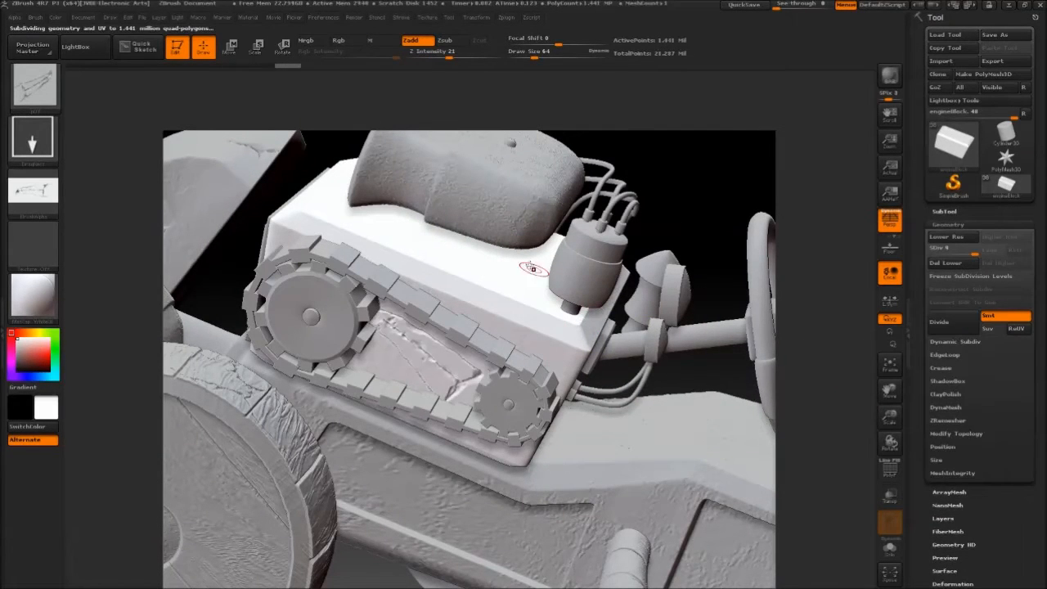
pyautogui.moveTo(727, 190); pyautogui.dragTo(668, 192)
pyautogui.hotkey('ctrl', 'z')
# Stamp scattered pits on the engine block's side between the chain wheels and smaller pits on its top.
pyautogui.click(35, 87)
pyautogui.click(395, 372)
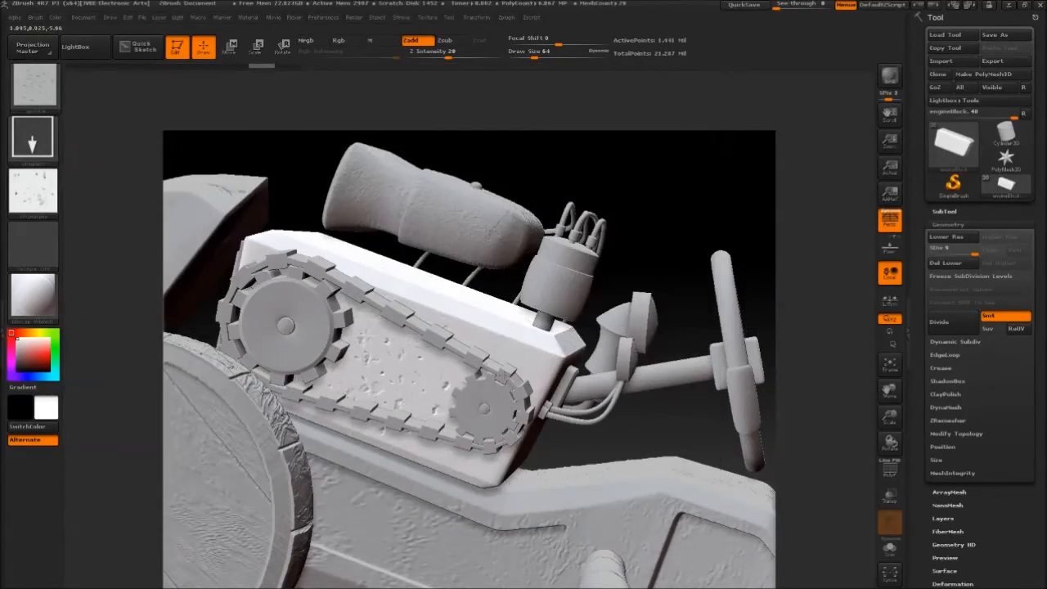
pyautogui.moveTo(639, 202); pyautogui.dragTo(622, 188)
pyautogui.press('b')
pyautogui.click(430, 439)
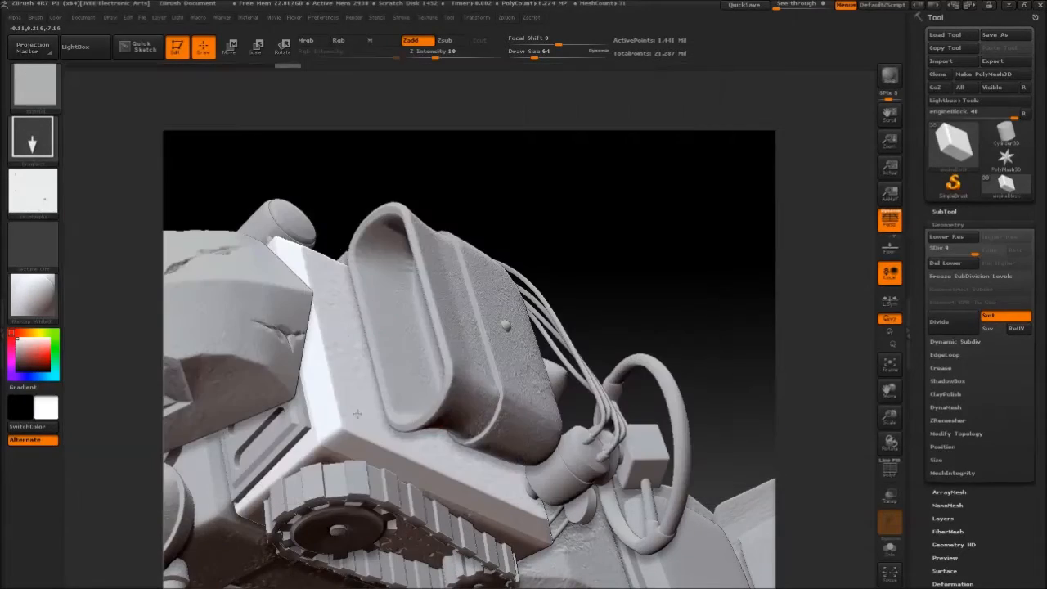
pyautogui.moveTo(525, 138); pyautogui.dragTo(575, 174)
pyautogui.click(32, 190)
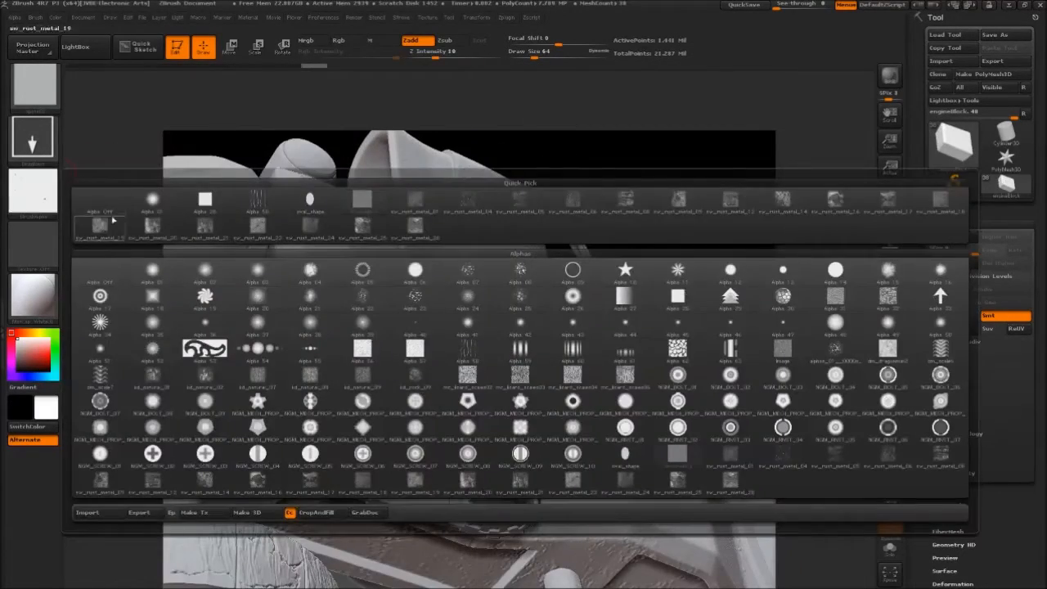
# Stamp a branching crack at the engine block's front upper corner and a thin crack across its upper side edge.
pyautogui.click(34, 86)
pyautogui.click(303, 406)
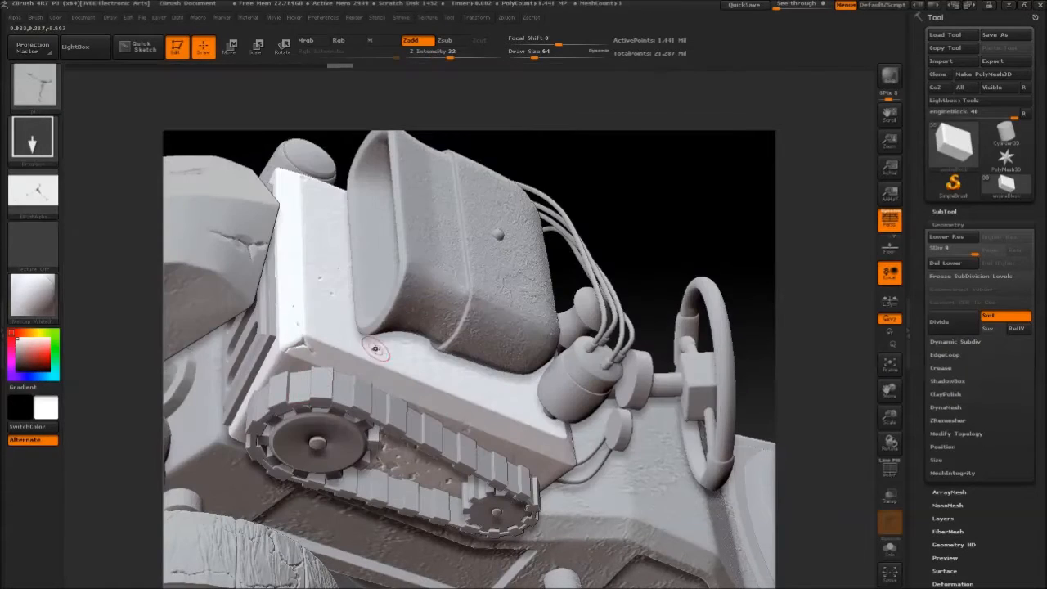
pyautogui.moveTo(635, 252); pyautogui.dragTo(645, 202)
pyautogui.press('b')
pyautogui.click(329, 330)
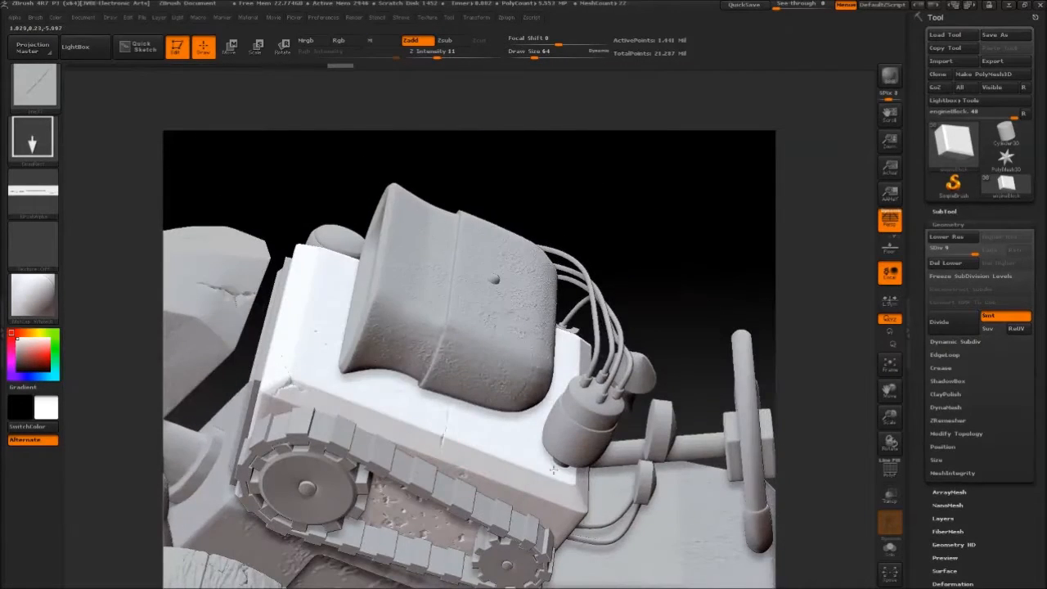
pyautogui.moveTo(652, 216)
pyautogui.mouseDown()
pyautogui.moveTo(666, 191)
pyautogui.moveTo(614, 211)
pyautogui.moveTo(590, 204)
pyautogui.mouseUp()
# Stamp a deep crack with Z intensity 30 along the lower edge of the engine block's spark-plug side.
pyautogui.click(41, 98)
pyautogui.click(641, 283)
pyautogui.moveTo(641, 283)
pyautogui.mouseDown()
pyautogui.moveTo(236, 348)
pyautogui.moveTo(345, 460)
pyautogui.mouseUp()
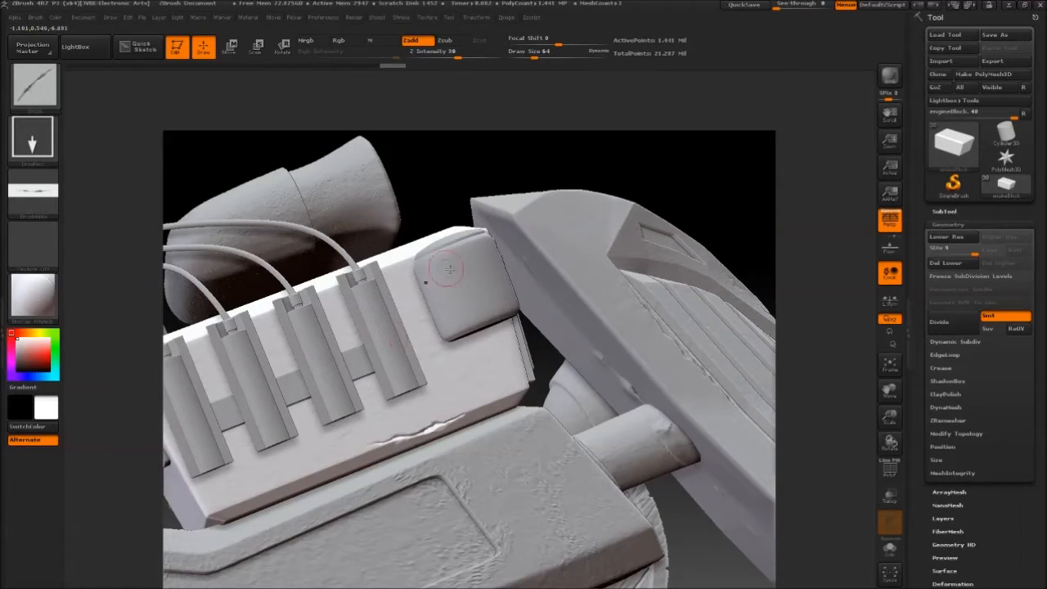
# Add rough concrete texture and scattered pits to the spark-plug side of the engine block.
pyautogui.moveTo(422, 159); pyautogui.dragTo(444, 189)
pyautogui.click(39, 88)
pyautogui.click(194, 302)
pyautogui.click(52, 97)
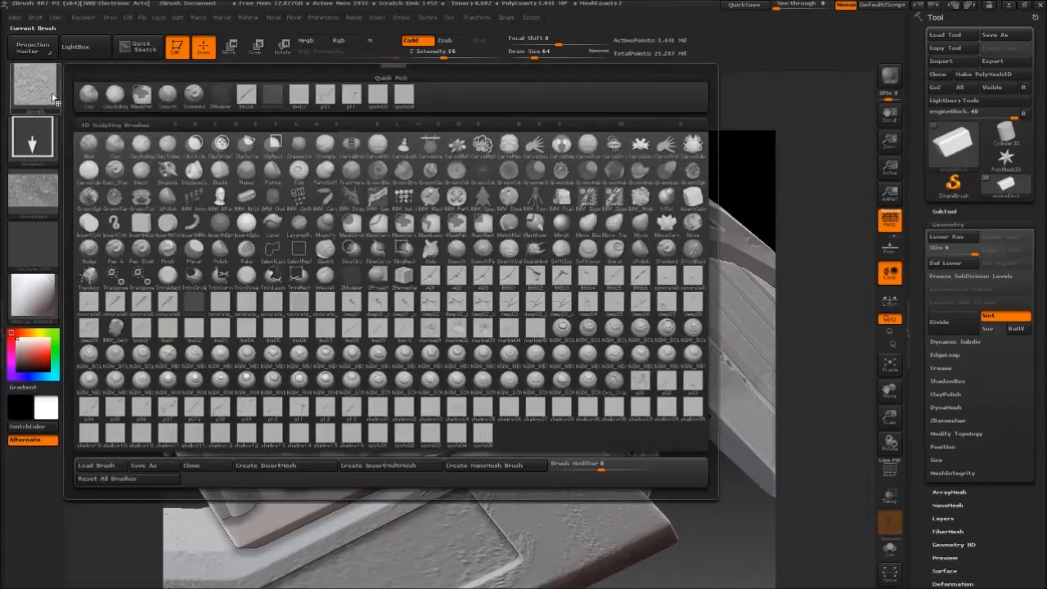
pyautogui.click(456, 441)
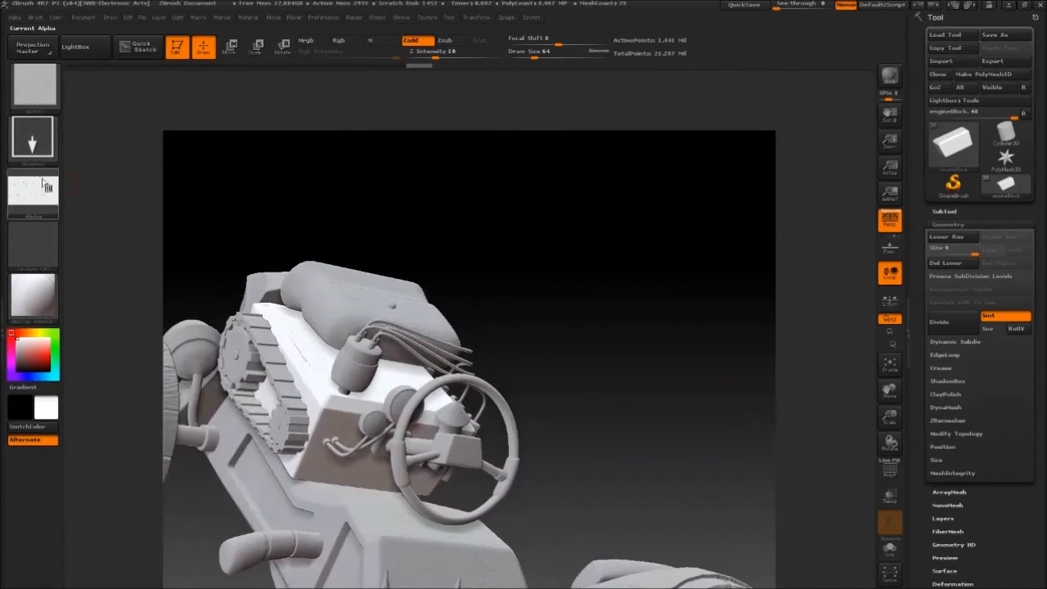
# Stamp small spots and shallow cracks on the engine block's rear face behind the steering wheel.
pyautogui.press('b')
pyautogui.click(413, 374)
pyautogui.press('b')
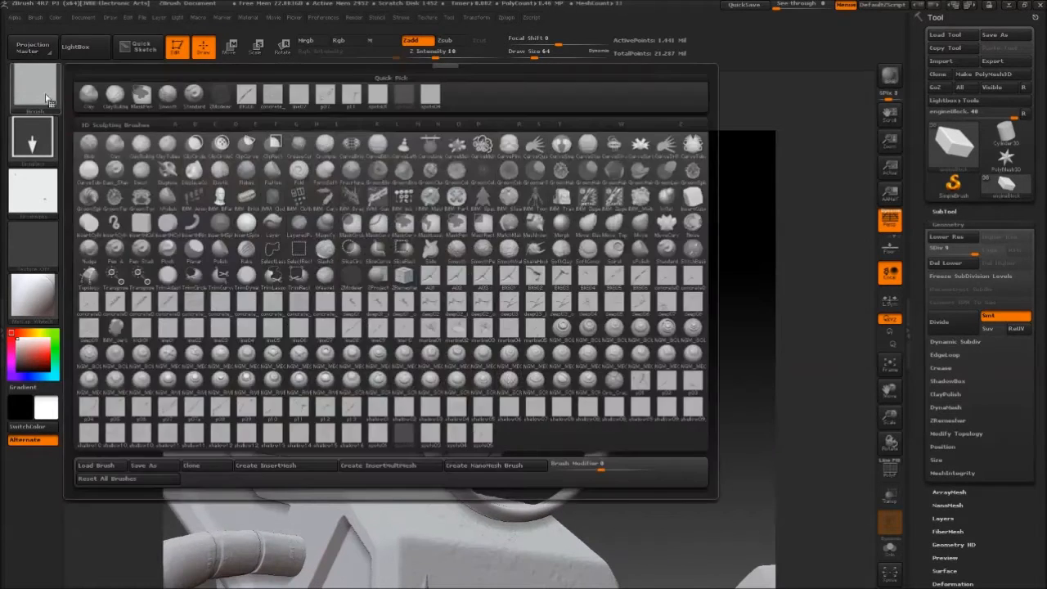
pyautogui.click(390, 435)
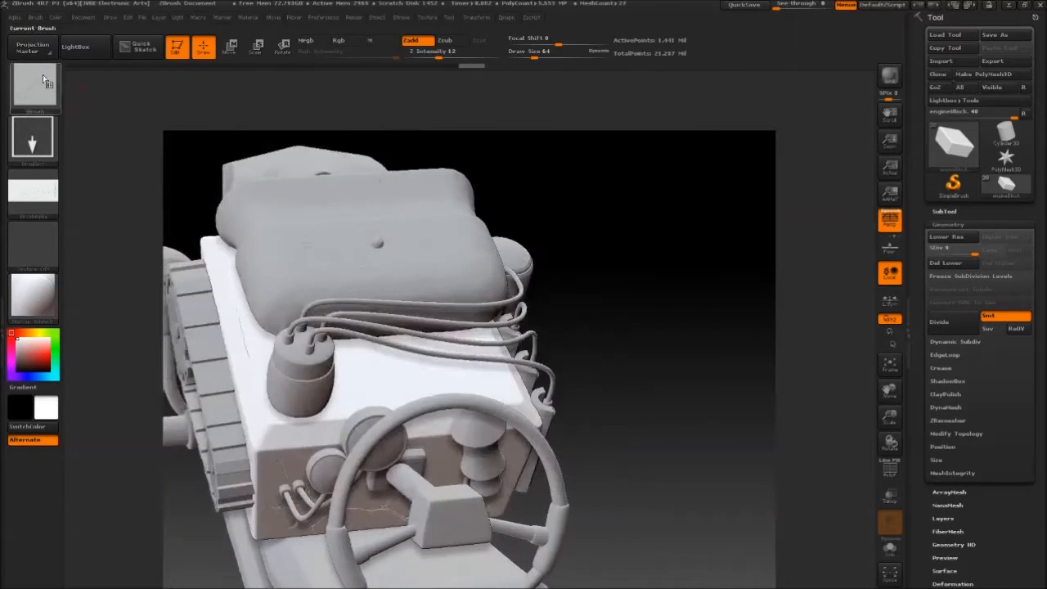
pyautogui.press('b')
pyautogui.click(199, 442)
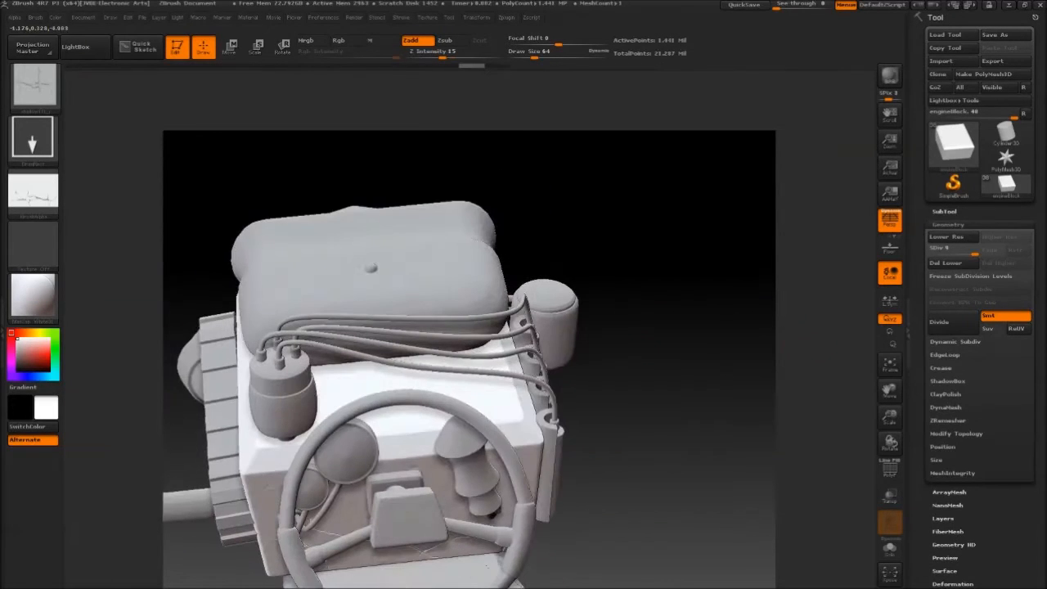
# Stamp a branching crack at the engine block's rear upper corner with all parts shown, and isolate the block again.
pyautogui.click(946, 211)
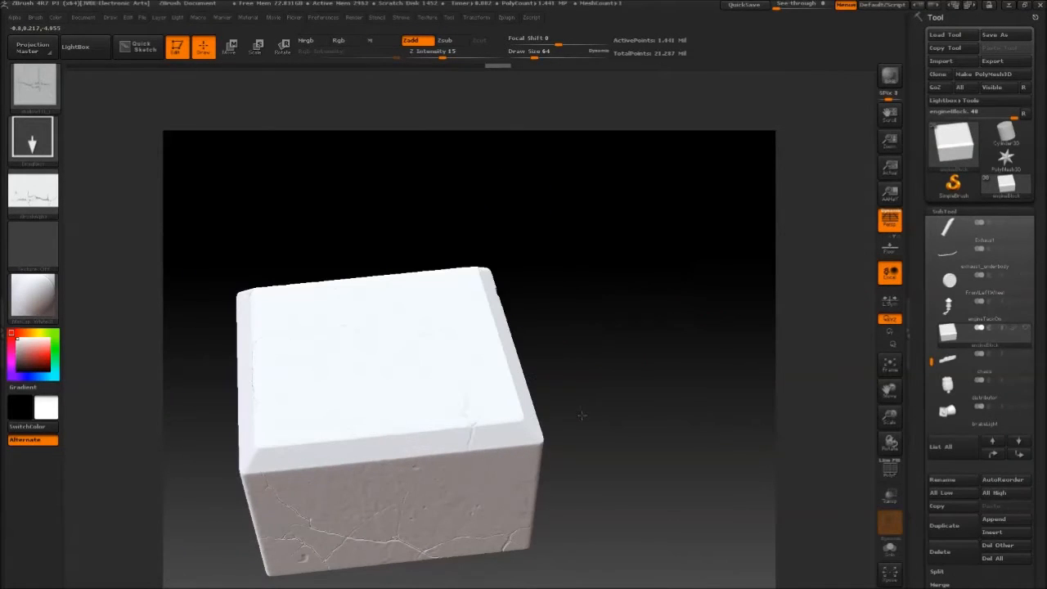
pyautogui.click(1024, 327)
pyautogui.moveTo(657, 257)
pyautogui.mouseDown()
pyautogui.moveTo(643, 227)
pyautogui.moveTo(489, 187)
pyautogui.moveTo(602, 174)
pyautogui.mouseUp()
pyautogui.click(35, 85)
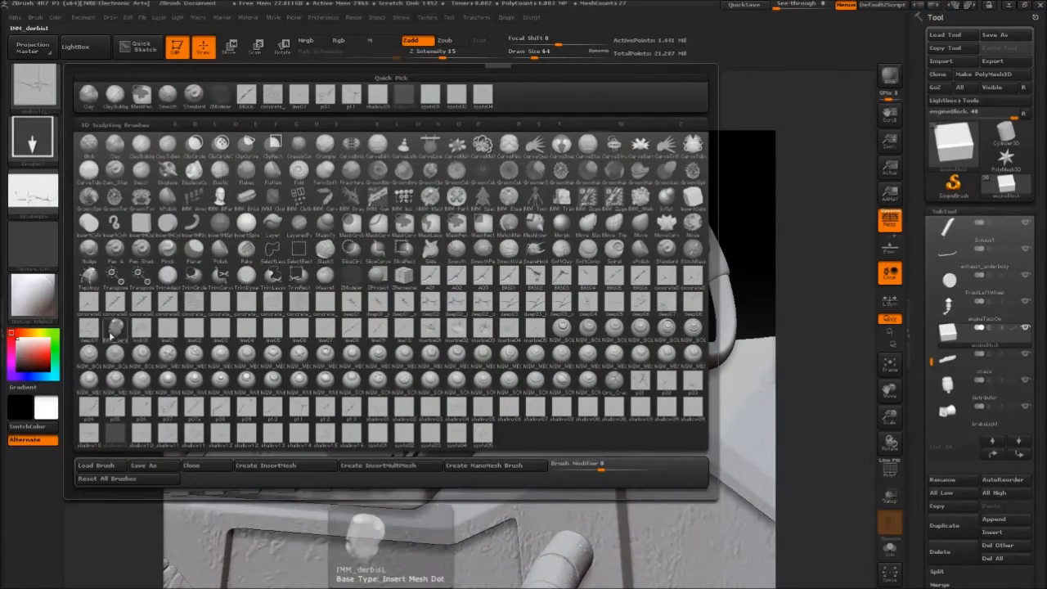
pyautogui.click(297, 417)
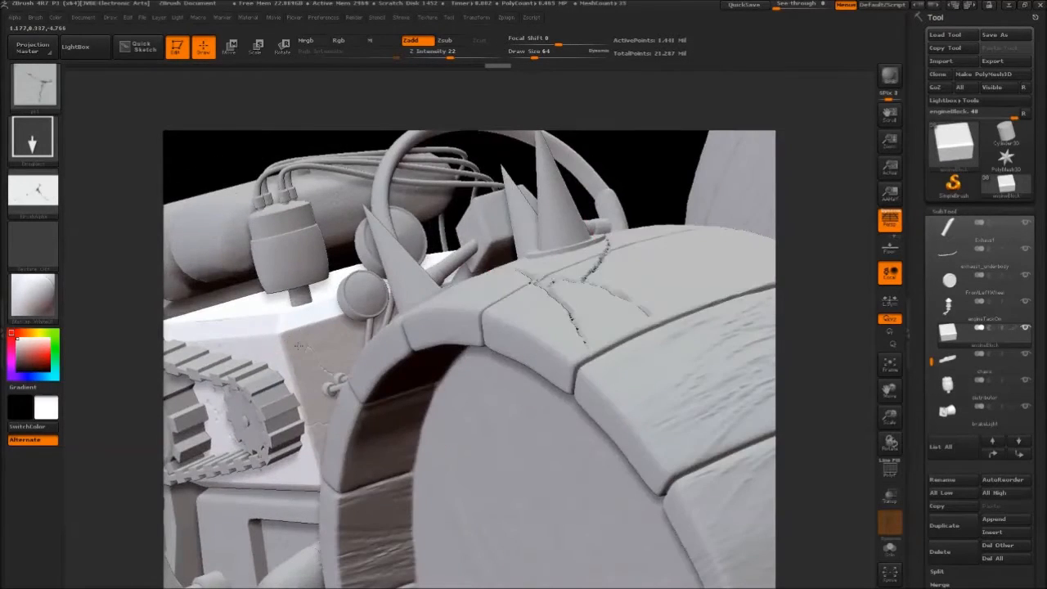
pyautogui.moveTo(655, 192); pyautogui.dragTo(622, 299)
pyautogui.click(1026, 328)
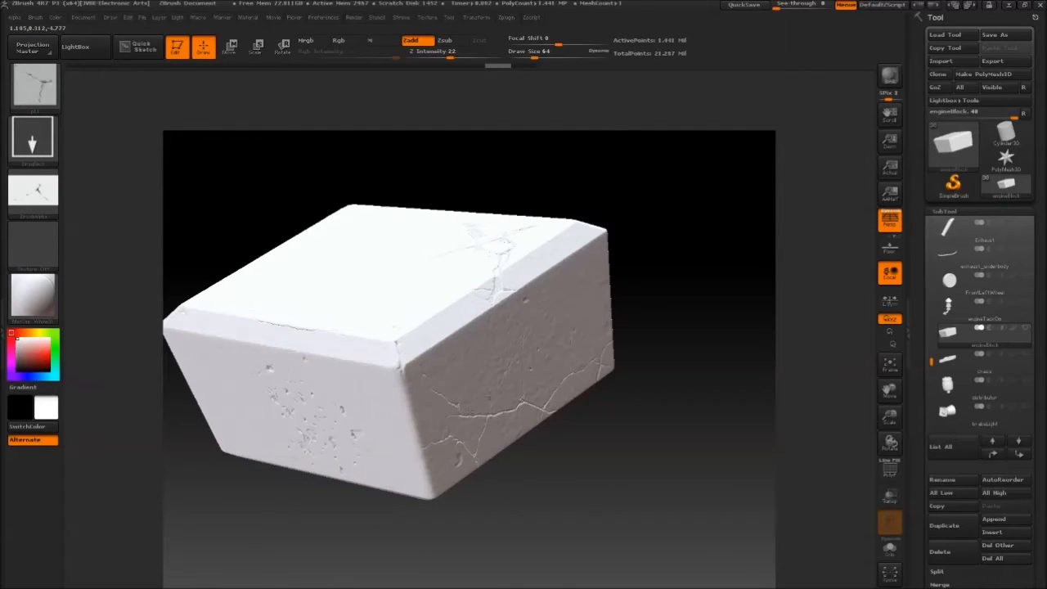
# Stamp chipped damage with Z intensity 30 on the edge between the engine block's rear face and spark-plug side.
pyautogui.keyDown('alt'); pyautogui.moveTo(676, 199); pyautogui.dragTo(664, 245); pyautogui.keyUp('alt')
pyautogui.moveTo(790, 167); pyautogui.dragTo(691, 200)
pyautogui.click(34, 89)
pyautogui.click(289, 337)
pyautogui.moveTo(636, 467); pyautogui.dragTo(636, 419)
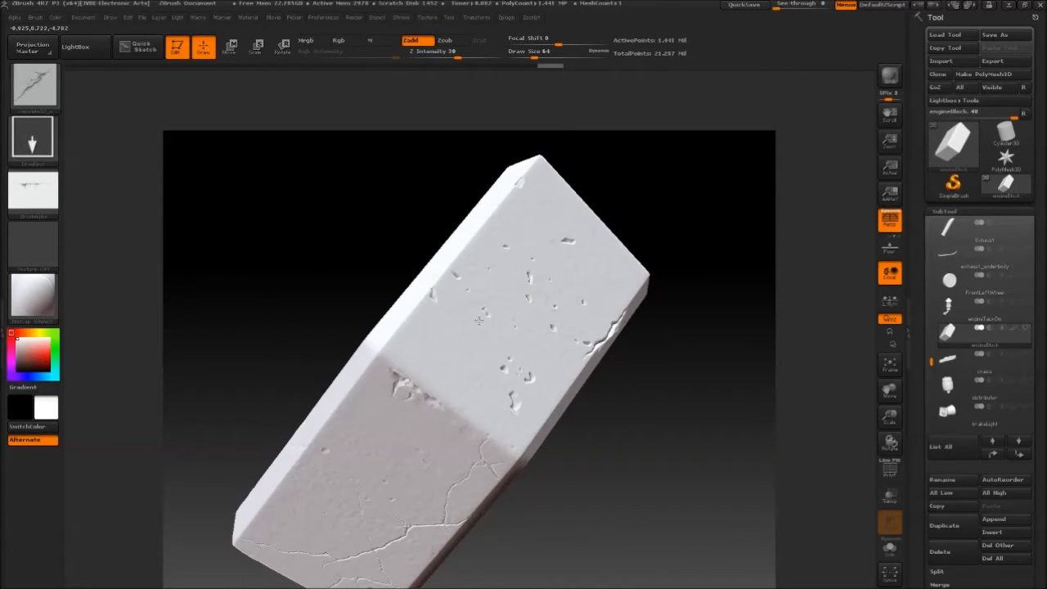
# Stamp small cracks with Z intensity 20 around the engine block's corner and upper edges.
pyautogui.moveTo(533, 449)
pyautogui.mouseDown()
pyautogui.moveTo(654, 461)
pyautogui.moveTo(606, 289)
pyautogui.moveTo(631, 266)
pyautogui.moveTo(675, 346)
pyautogui.moveTo(548, 365)
pyautogui.moveTo(586, 197)
pyautogui.moveTo(344, 287)
pyautogui.moveTo(246, 213)
pyautogui.mouseUp()
pyautogui.click(47, 110)
pyautogui.click(480, 375)
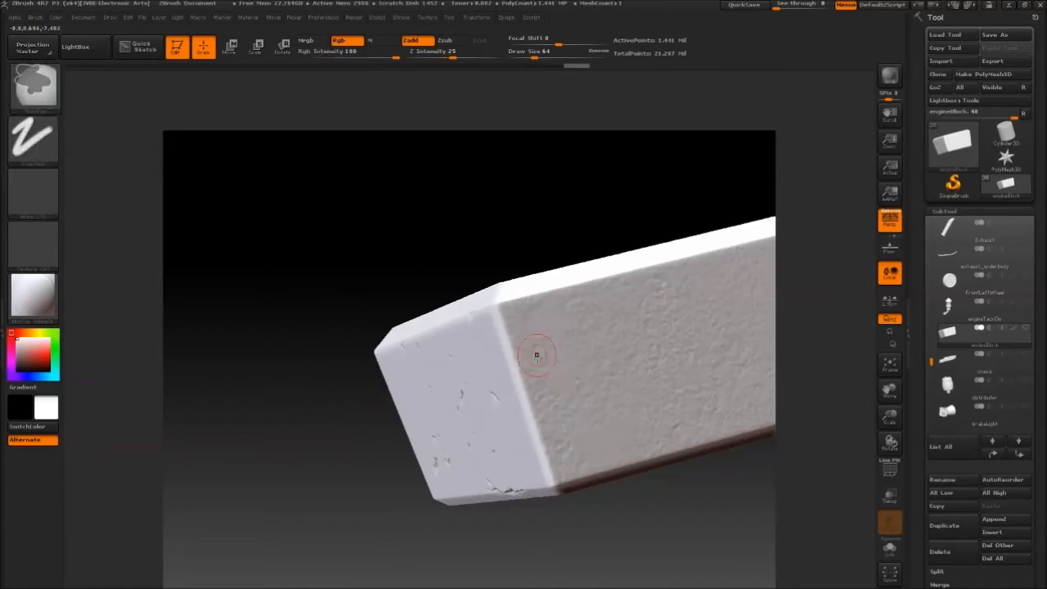
pyautogui.moveTo(511, 354)
pyautogui.mouseDown()
pyautogui.moveTo(661, 238)
pyautogui.moveTo(631, 215)
pyautogui.moveTo(572, 246)
pyautogui.mouseUp()
pyautogui.press('b')
pyautogui.click(432, 306)
pyautogui.click(35, 18)
pyautogui.moveTo(156, 511); pyautogui.dragTo(158, 392)
pyautogui.hotkey('ctrl', 'z')
pyautogui.click(35, 17)
pyautogui.moveTo(155, 523); pyautogui.dragTo(123, 131)
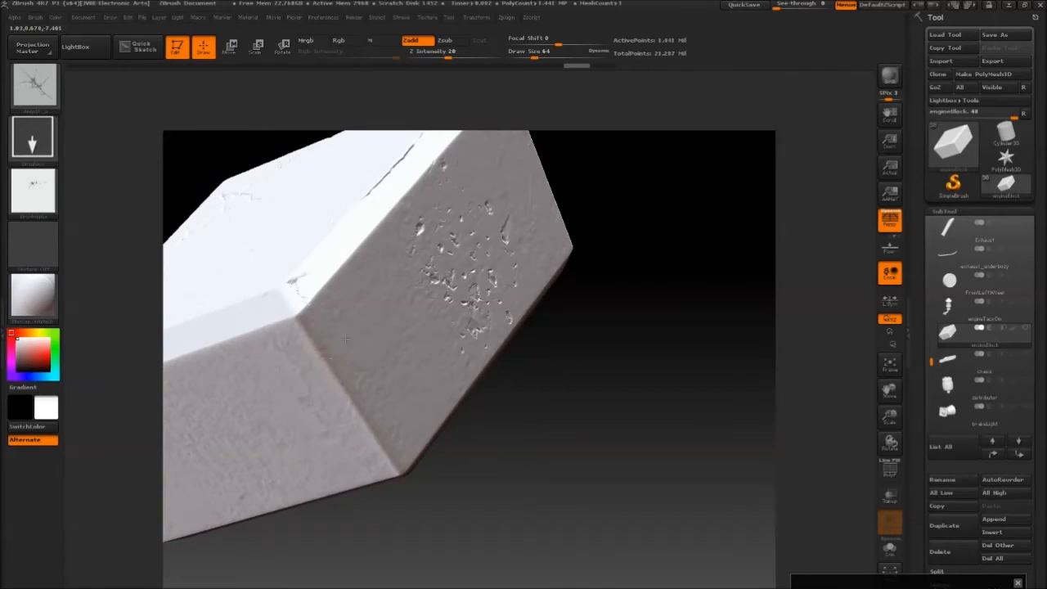
# Show all parts of the hot rod again around the engine block.
pyautogui.moveTo(591, 436); pyautogui.dragTo(543, 323)
pyautogui.click(1026, 329)
pyautogui.moveTo(575, 247); pyautogui.dragTo(512, 245)
pyautogui.keyDown('alt'); pyautogui.moveTo(507, 400); pyautogui.dragTo(475, 241); pyautogui.keyUp('alt')
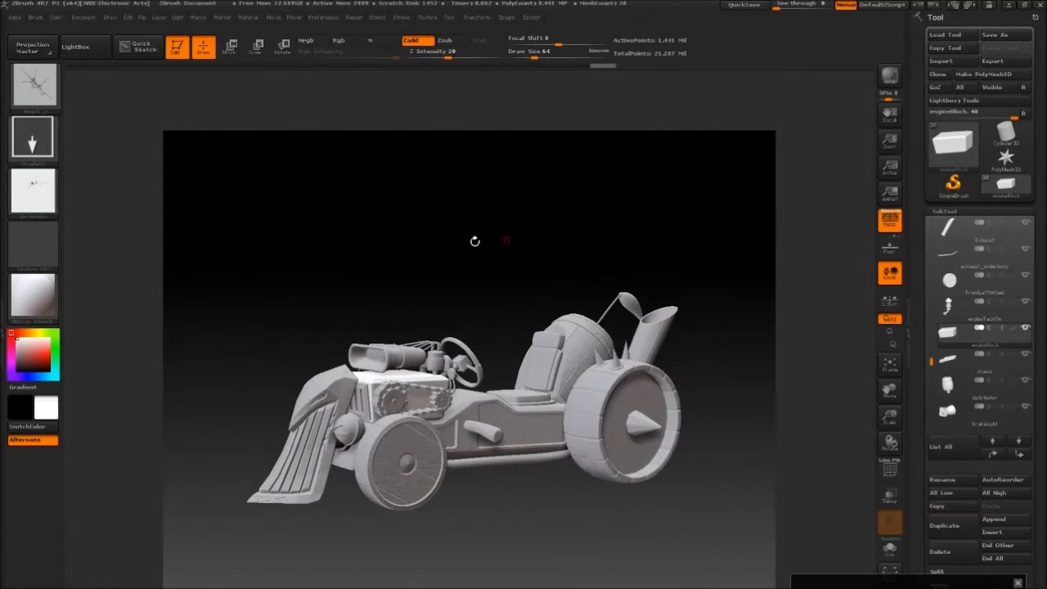
# Check the geometry subdivision of the goblin_rat_rodV2 and bolt subtools, and save the tool.
pyautogui.moveTo(930, 361); pyautogui.dragTo(931, 225)
pyautogui.click(950, 236)
pyautogui.click(946, 212)
pyautogui.click(948, 225)
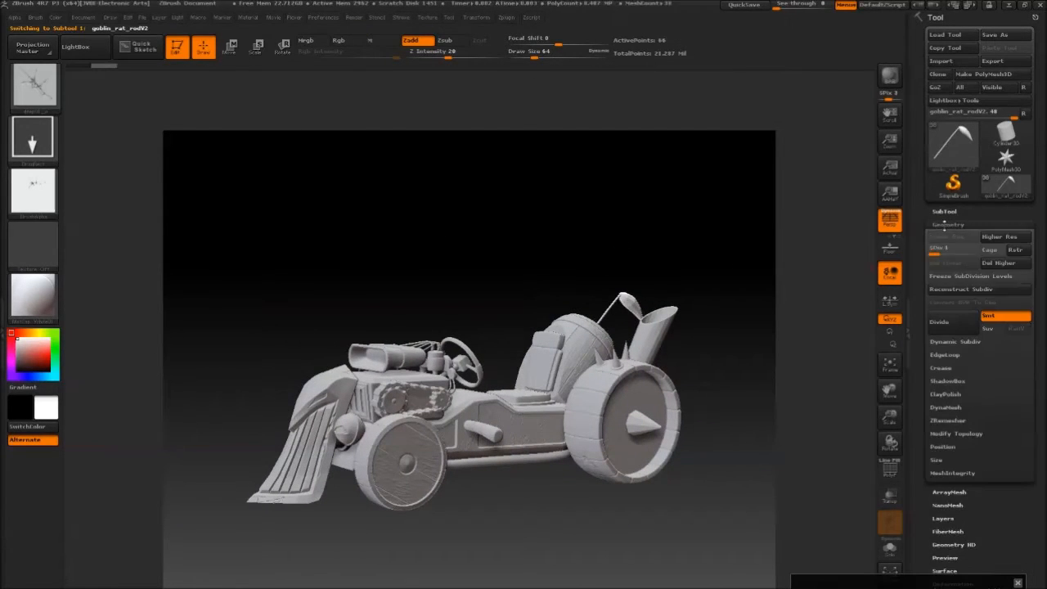
pyautogui.click(947, 212)
pyautogui.click(955, 255)
pyautogui.click(945, 212)
pyautogui.click(948, 224)
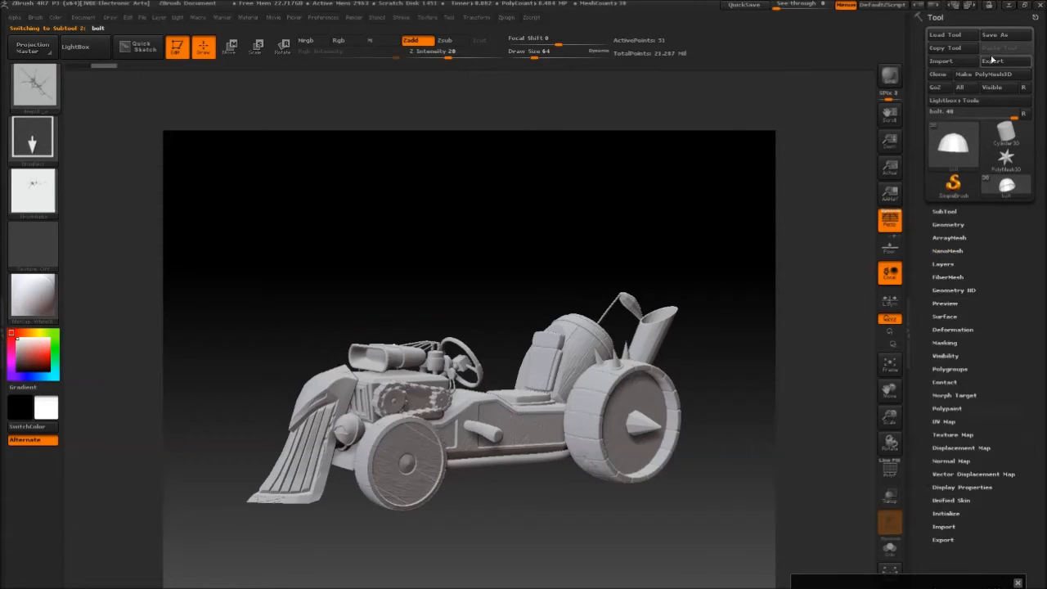
pyautogui.click(995, 34)
pyautogui.doubleClick(124, 81)
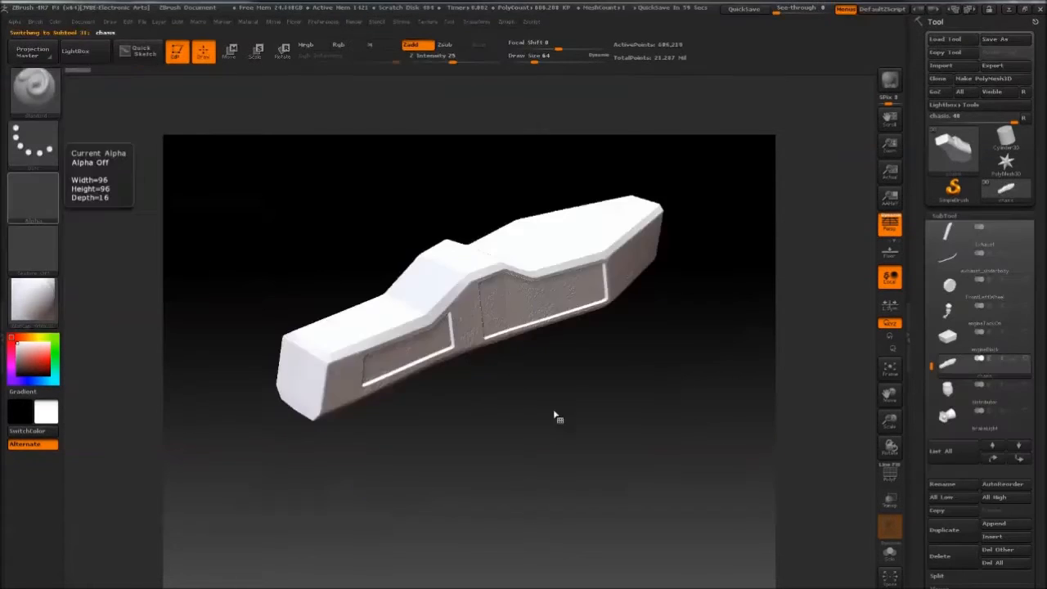
# Give the Standard brush a DragRect stroke and import Paper_Wrinkles_PlainWhite_HEIGHT.psd from the Zbrush_STUFF alphas folder as its alpha.
pyautogui.click(32, 141)
pyautogui.click(166, 164)
pyautogui.click(33, 197)
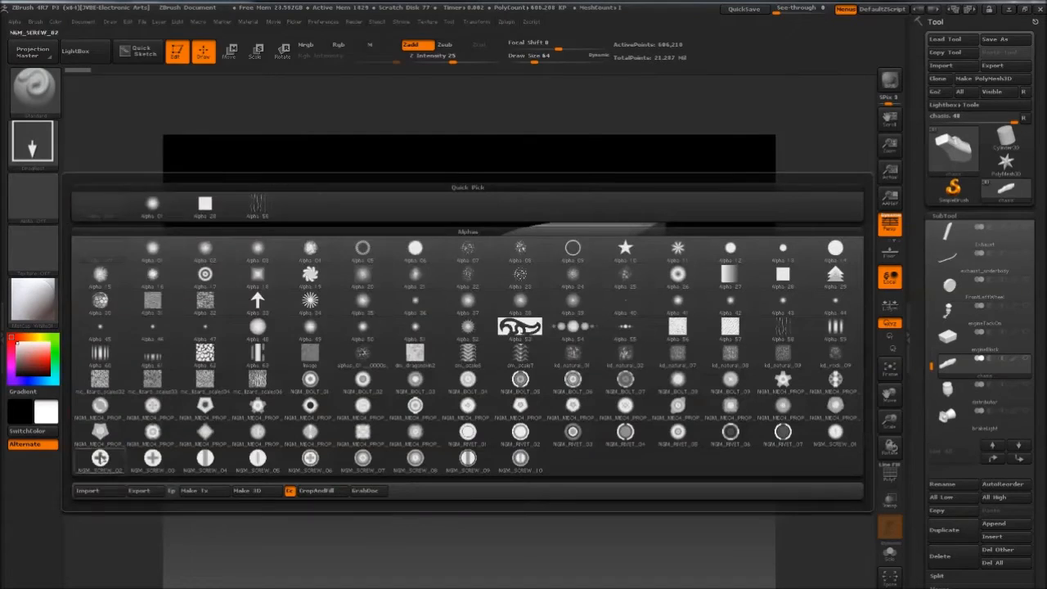
pyautogui.click(87, 556)
pyautogui.doubleClick(278, 179)
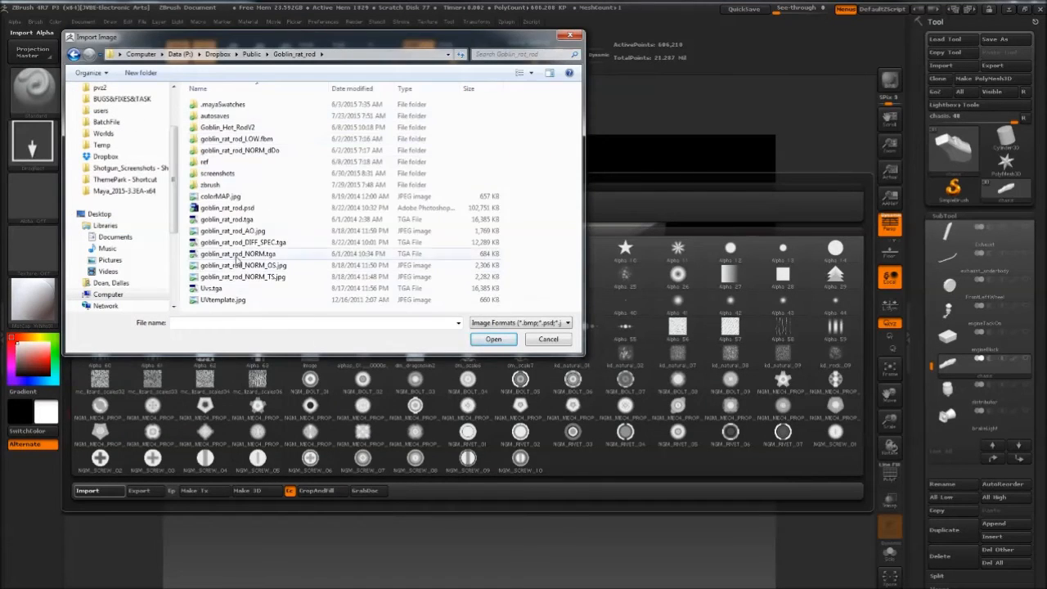
pyautogui.click(252, 54)
pyautogui.scroll(-1, 393, 220)
pyautogui.doubleClick(407, 208)
pyautogui.doubleClick(209, 105)
pyautogui.click(343, 196)
pyautogui.scroll(-10, 344, 197)
pyautogui.click(282, 114)
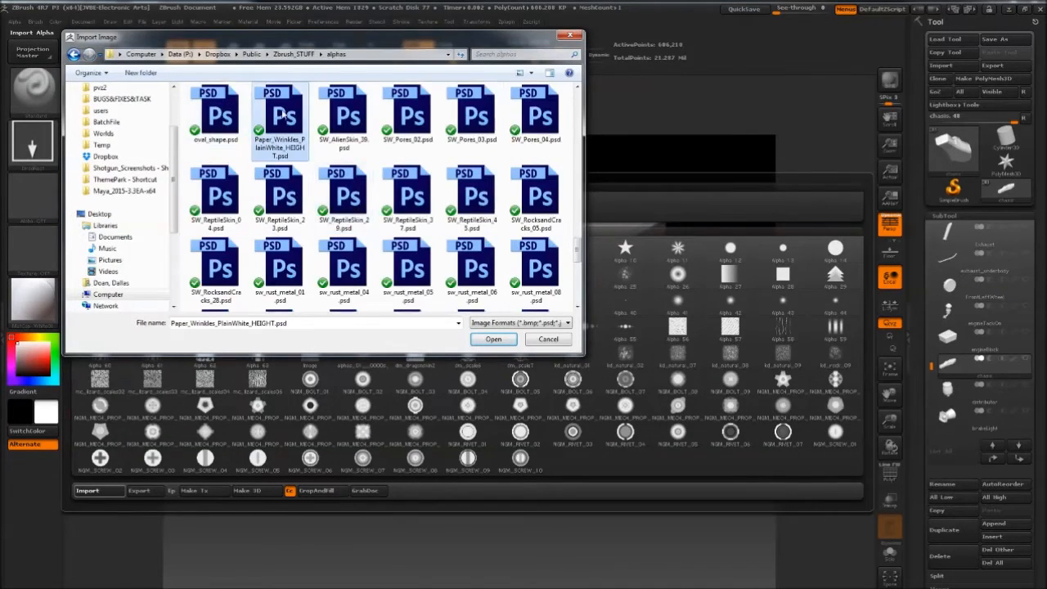
pyautogui.doubleClick(283, 114)
# Stamp paper-wrinkle texture along the chassis side with focal shift 80 and Z intensity 6.
pyautogui.moveTo(670, 399); pyautogui.dragTo(463, 319)
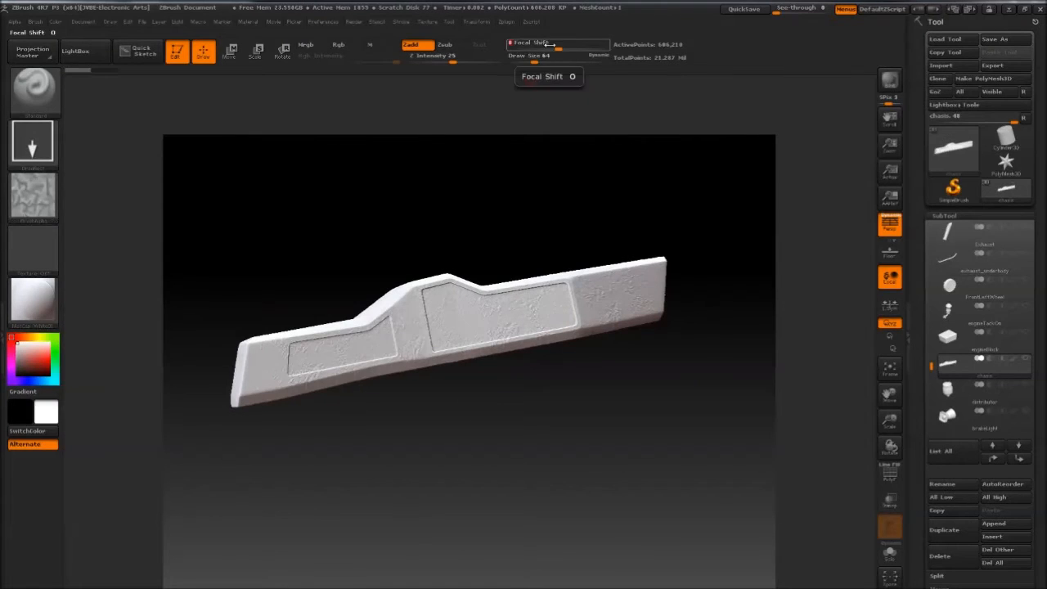
pyautogui.moveTo(538, 409); pyautogui.dragTo(558, 466)
pyautogui.hotkey('ctrl', 'z')
pyautogui.moveTo(634, 494); pyautogui.dragTo(529, 503)
pyautogui.click(429, 58)
pyautogui.keyDown('alt'); pyautogui.moveTo(453, 178); pyautogui.dragTo(719, 178); pyautogui.keyUp('alt')
pyautogui.press('super')
pyautogui.press('super')
pyautogui.press('super')
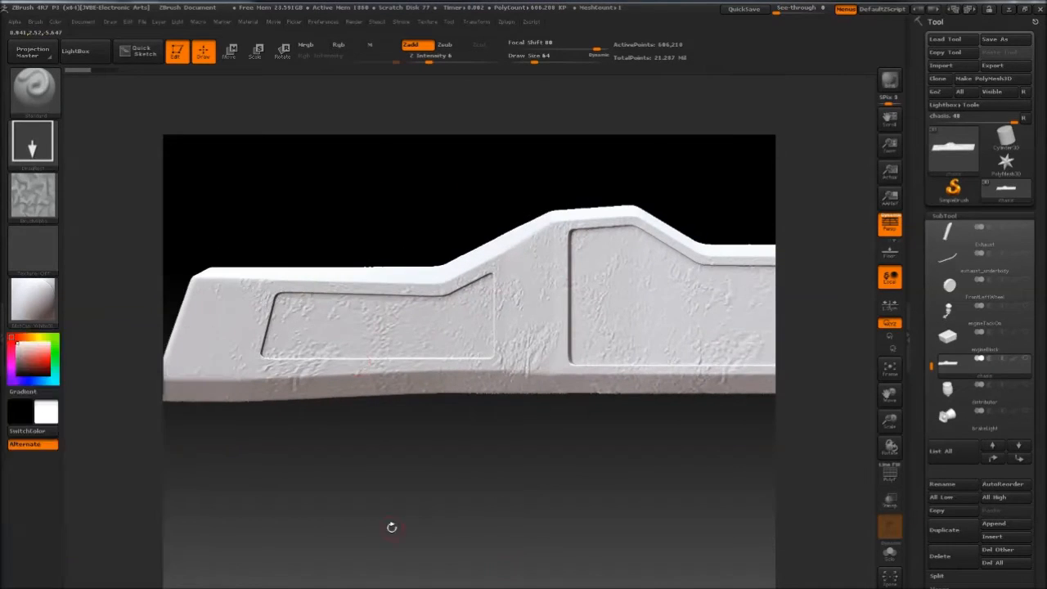
pyautogui.hotkey('alt', 'Tab')
pyautogui.scroll(1, 533, 393)
pyautogui.doubleClick(636, 325)
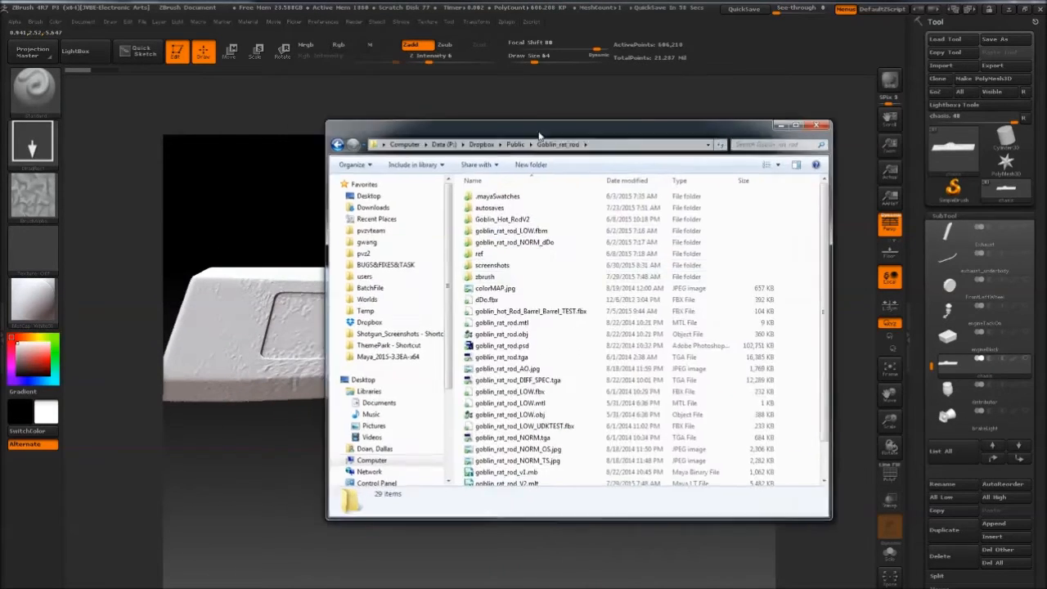
pyautogui.hotkey('alt', 'Tab')
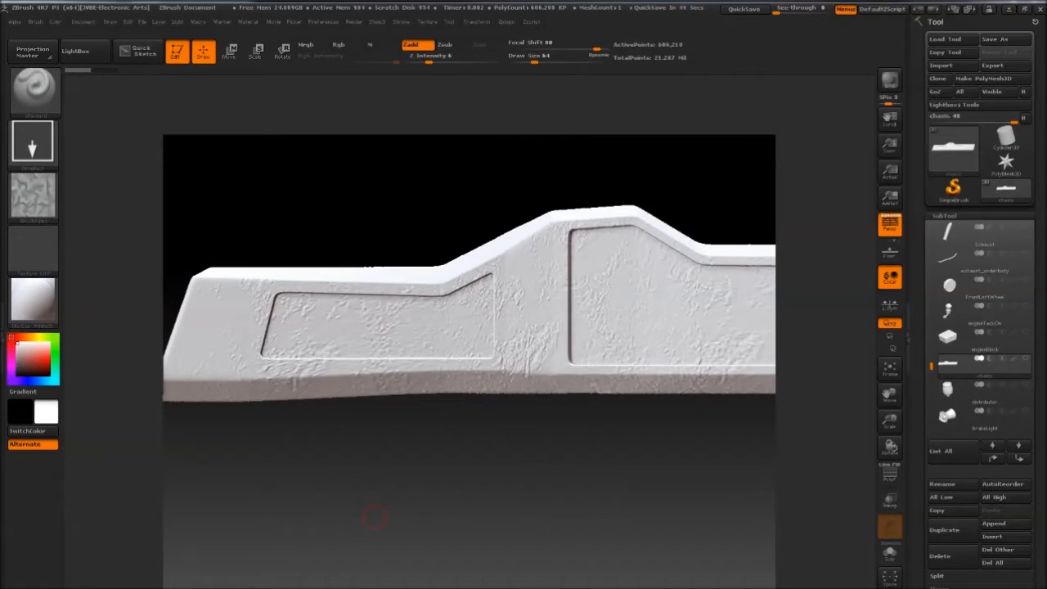
# Stamp more paper-wrinkle texture on the chassis, covering its opposite side panels with Z intensity 15.
pyautogui.moveTo(347, 322); pyautogui.dragTo(360, 337)
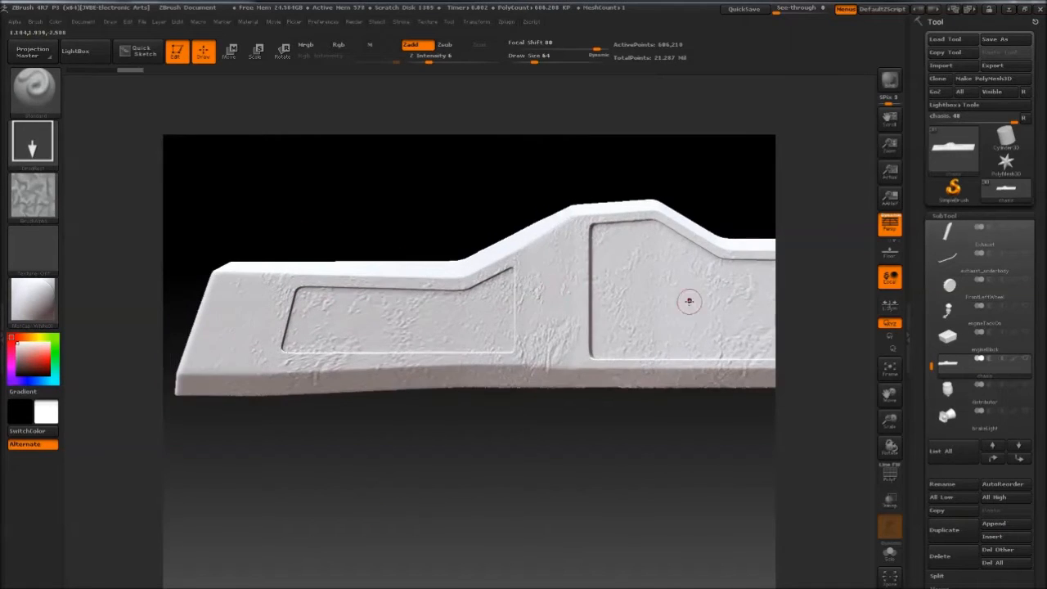
pyautogui.moveTo(186, 204); pyautogui.dragTo(203, 301)
pyautogui.keyDown('alt'); pyautogui.moveTo(556, 418); pyautogui.dragTo(460, 417); pyautogui.keyUp('alt')
pyautogui.moveTo(537, 260); pyautogui.dragTo(564, 319)
pyautogui.moveTo(491, 483)
pyautogui.mouseDown()
pyautogui.moveTo(472, 421)
pyautogui.moveTo(251, 408)
pyautogui.mouseUp()
pyautogui.keyDown('alt'); pyautogui.moveTo(90, 389); pyautogui.dragTo(464, 398); pyautogui.keyUp('alt')
pyautogui.moveTo(554, 318); pyautogui.dragTo(422, 336)
pyautogui.keyDown('alt'); pyautogui.moveTo(571, 320); pyautogui.dragTo(423, 200); pyautogui.keyUp('alt')
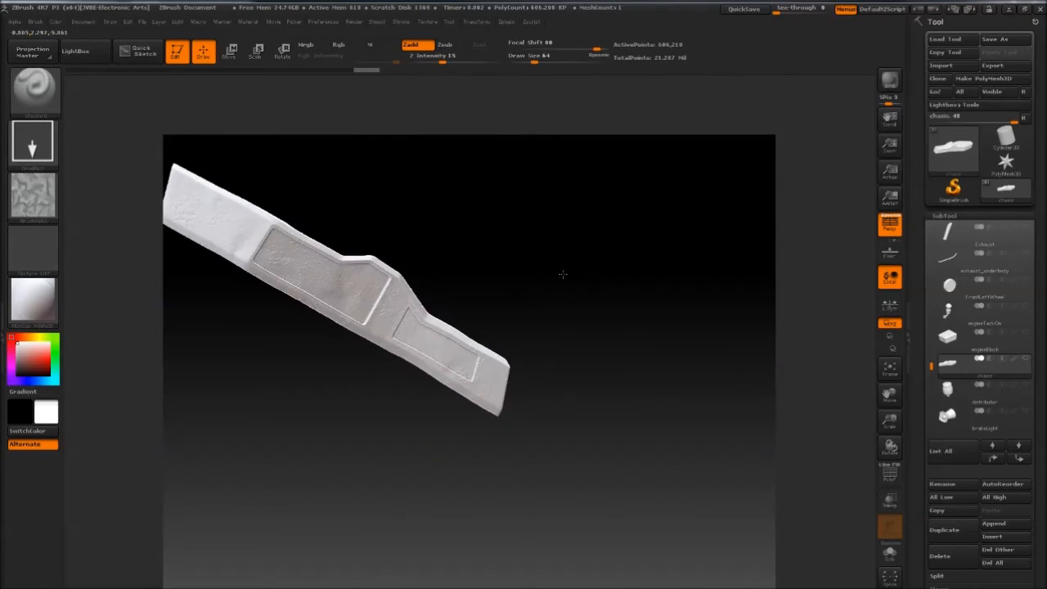
pyautogui.moveTo(561, 240); pyautogui.dragTo(367, 202)
# Isolate the FrontBumper subtool, examine its surface damage from several angles, and show all parts again.
pyautogui.moveTo(931, 366); pyautogui.dragTo(927, 344)
pyautogui.click(984, 313)
pyautogui.click(1025, 306)
pyautogui.moveTo(515, 365); pyautogui.dragTo(599, 439)
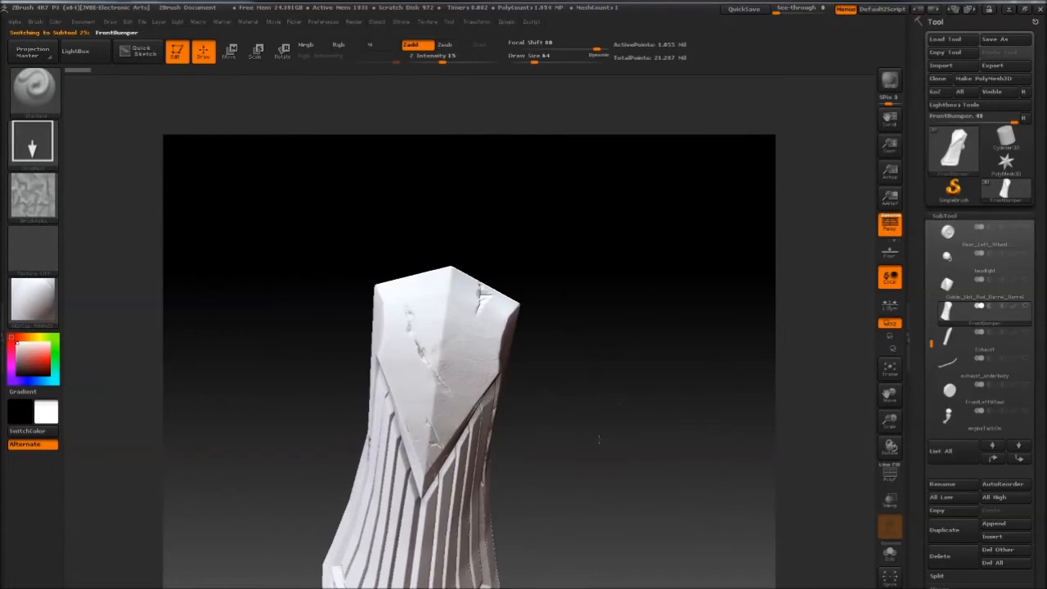
pyautogui.moveTo(611, 390); pyautogui.dragTo(459, 355)
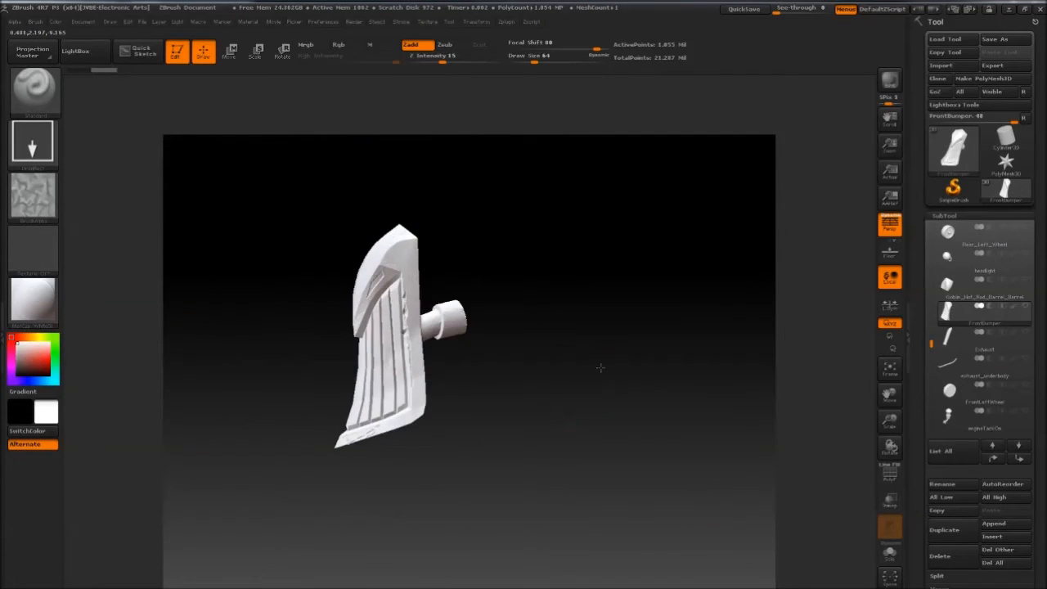
pyautogui.moveTo(552, 298); pyautogui.dragTo(345, 342)
pyautogui.moveTo(553, 318); pyautogui.dragTo(500, 329)
pyautogui.keyDown('alt'); pyautogui.moveTo(613, 314); pyautogui.dragTo(394, 355); pyautogui.keyUp('alt')
pyautogui.click(1026, 306)
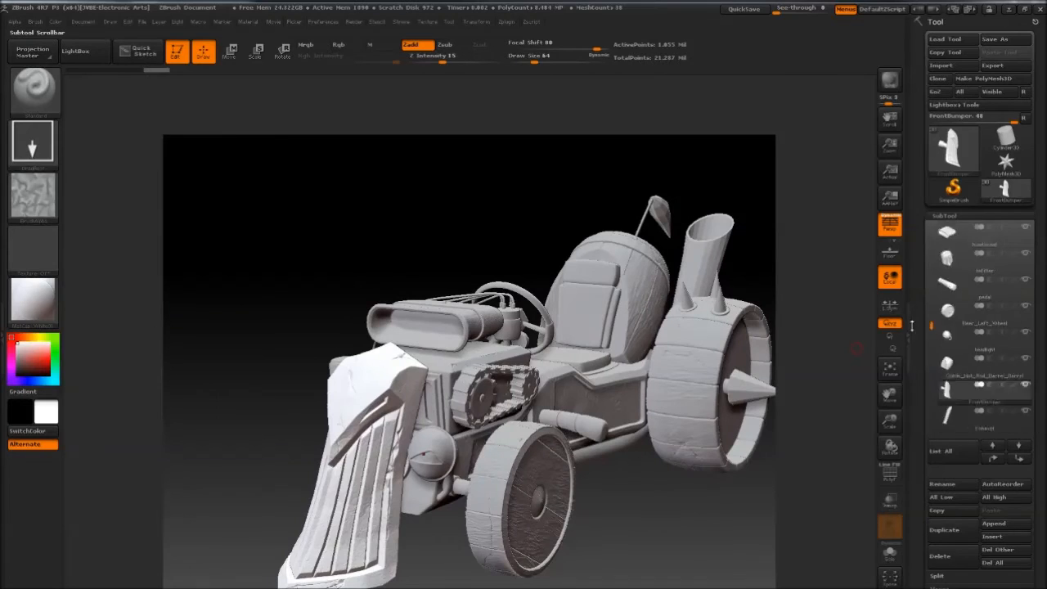
# Isolate the vent subtool and divide its mesh to subdivision level 5.
pyautogui.moveTo(912, 325)
pyautogui.mouseDown()
pyautogui.moveTo(906, 223)
pyautogui.moveTo(932, 255)
pyautogui.mouseUp()
pyautogui.click(959, 311)
pyautogui.click(1027, 306)
pyautogui.press('f')
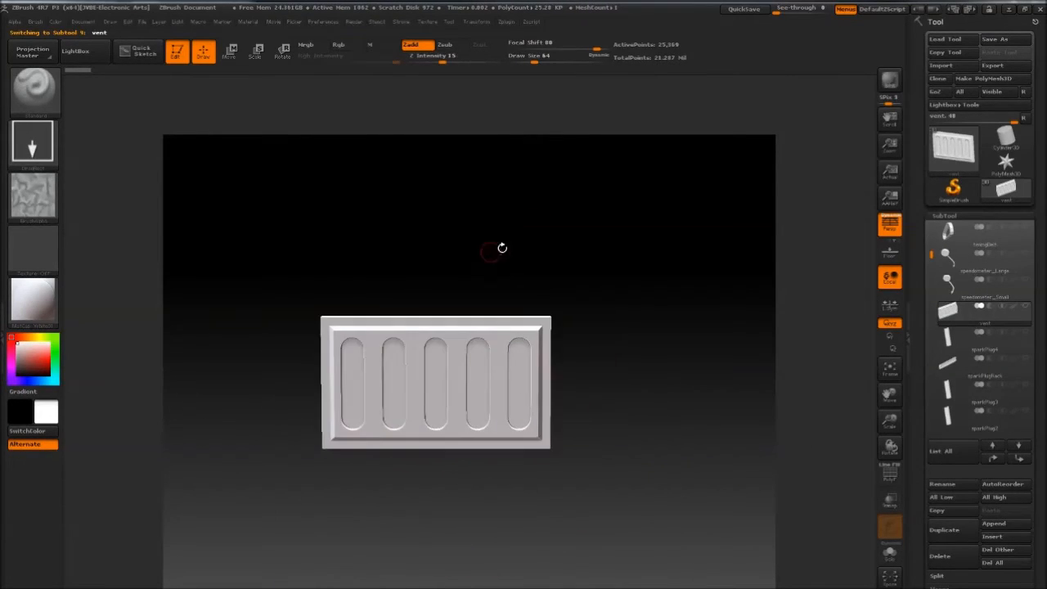
pyautogui.click(961, 215)
pyautogui.click(949, 229)
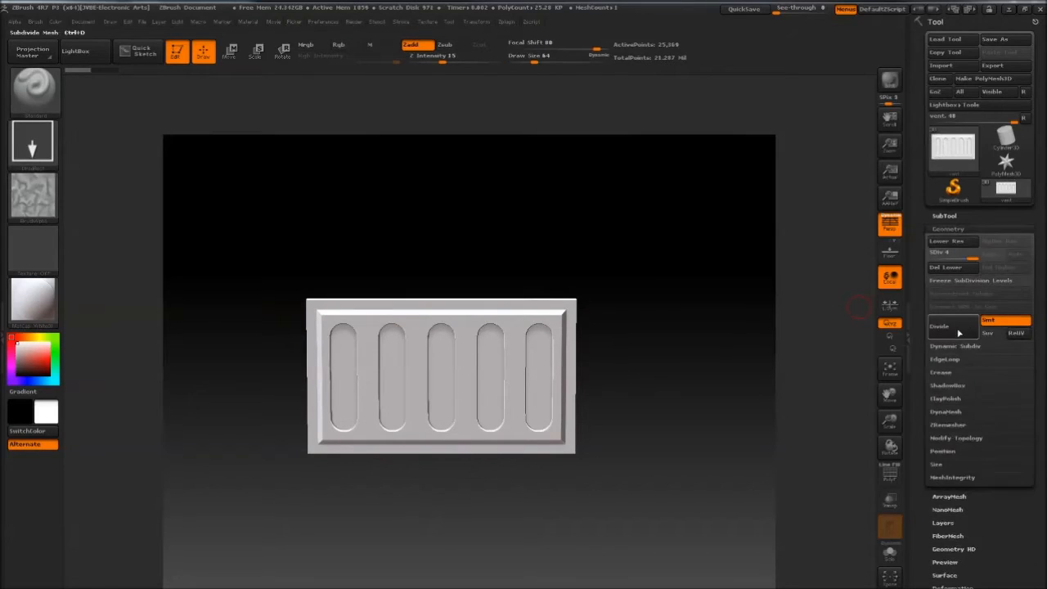
# Stamp a broad paper-wrinkle fold with Z intensity 15 across the front of the vent.
pyautogui.moveTo(655, 293); pyautogui.dragTo(636, 243)
pyautogui.moveTo(458, 373); pyautogui.dragTo(517, 98)
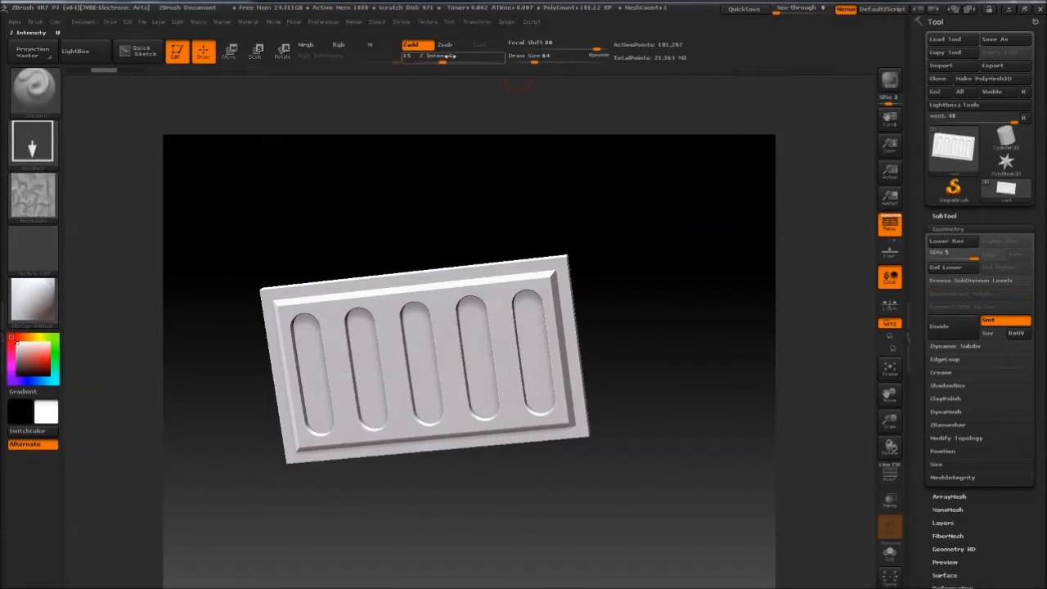
pyautogui.moveTo(619, 278); pyautogui.dragTo(491, 221)
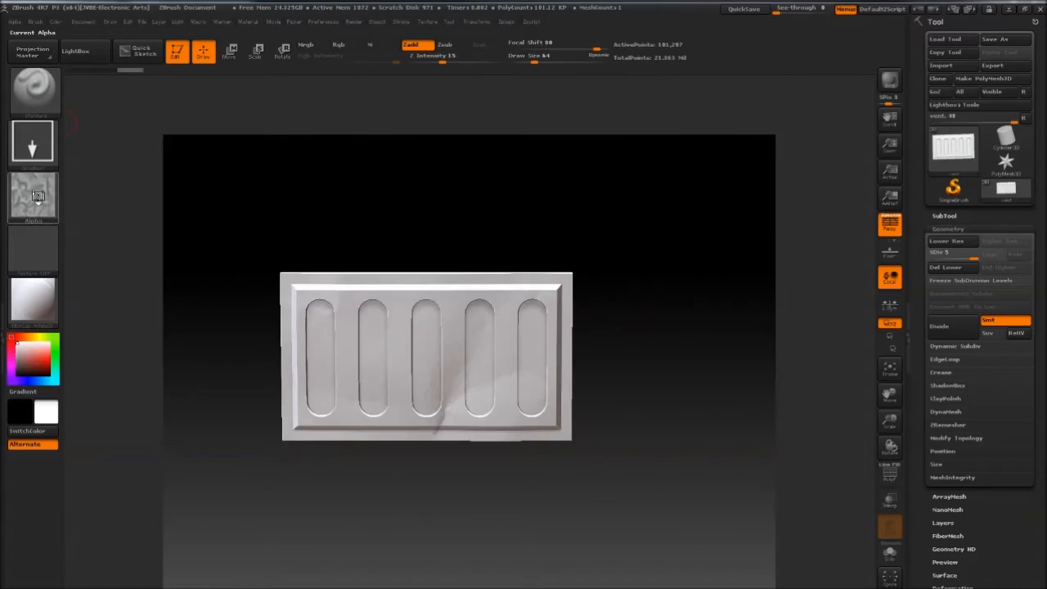
# Import a range of additional alphas in one go and choose a rough, pitted one for the brush.
pyautogui.click(45, 206)
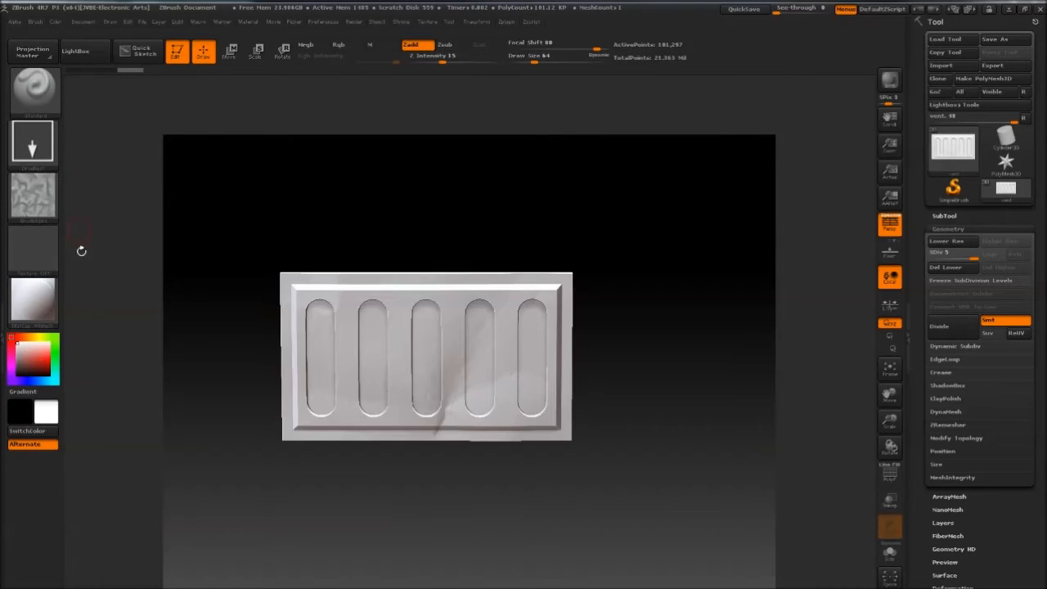
pyautogui.click(45, 204)
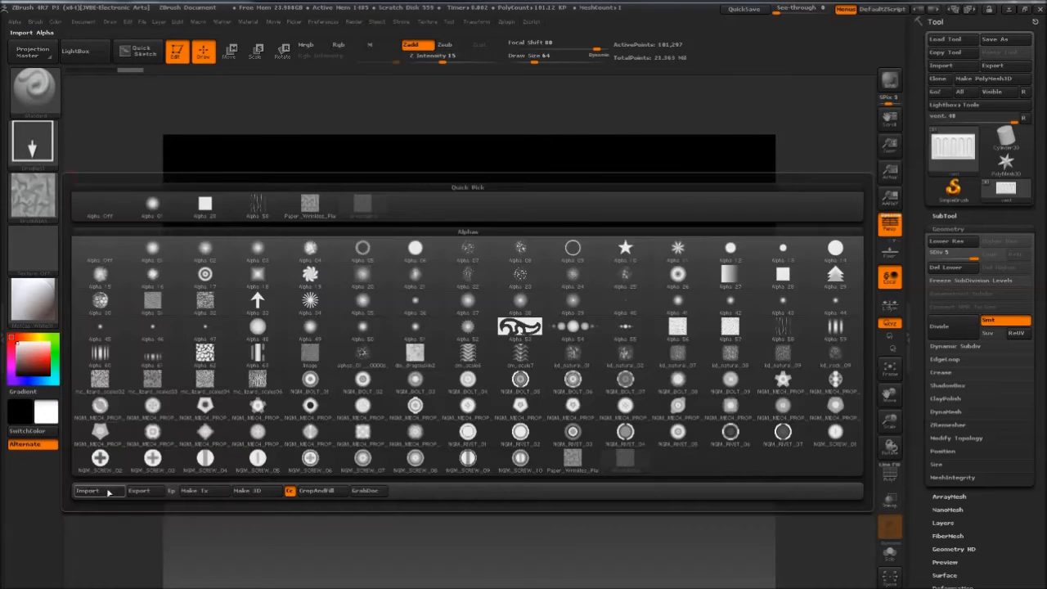
pyautogui.click(107, 492)
pyautogui.moveTo(578, 106); pyautogui.dragTo(577, 286)
pyautogui.keyDown('shift'); pyautogui.click(214, 239); pyautogui.keyUp('shift')
pyautogui.click(494, 339)
pyautogui.click(51, 206)
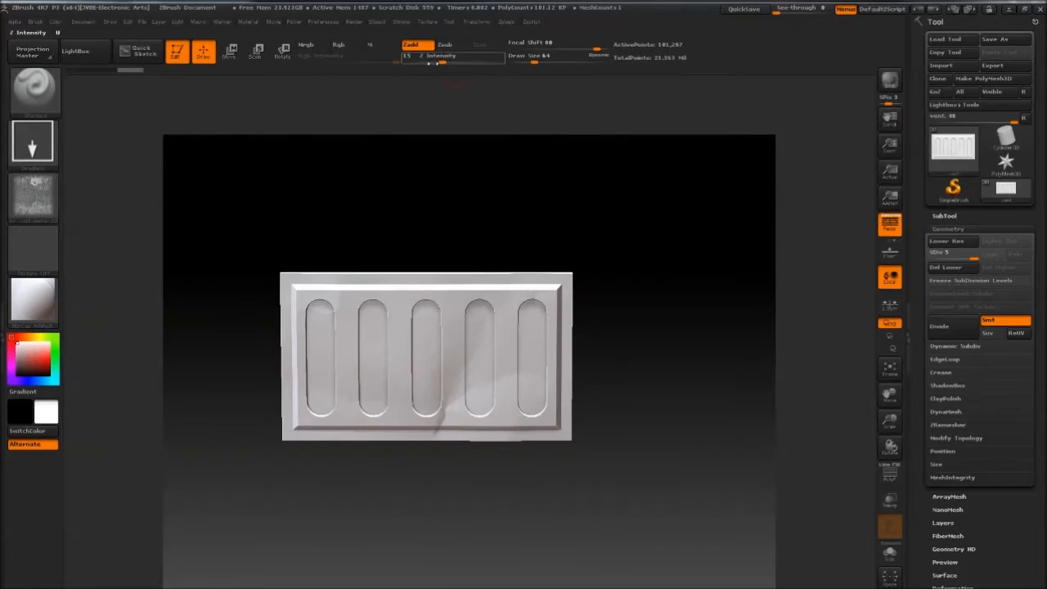
# Stamp rough and scratched alphas over the vent's face with Z intensity 5, dividing its mesh to level 6.
pyautogui.moveTo(745, 360); pyautogui.dragTo(652, 259)
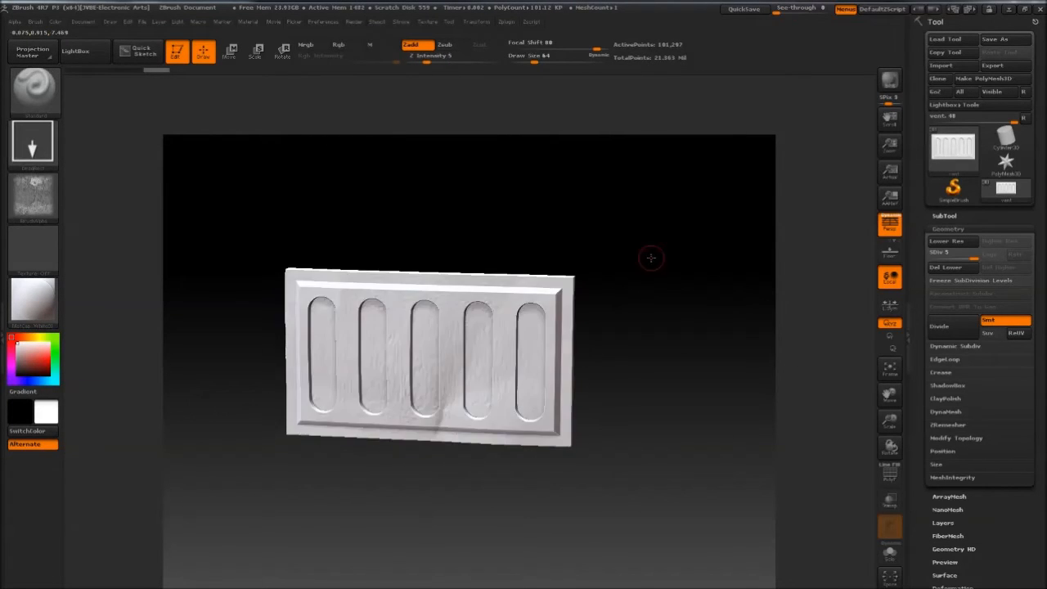
pyautogui.click(61, 196)
pyautogui.click(783, 460)
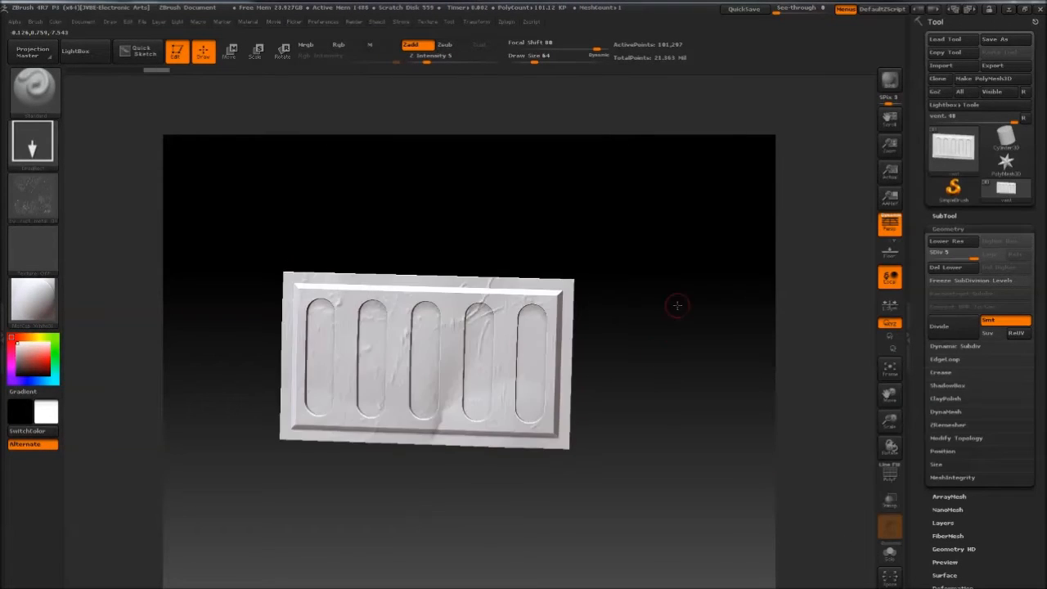
pyautogui.moveTo(551, 249); pyautogui.dragTo(510, 170)
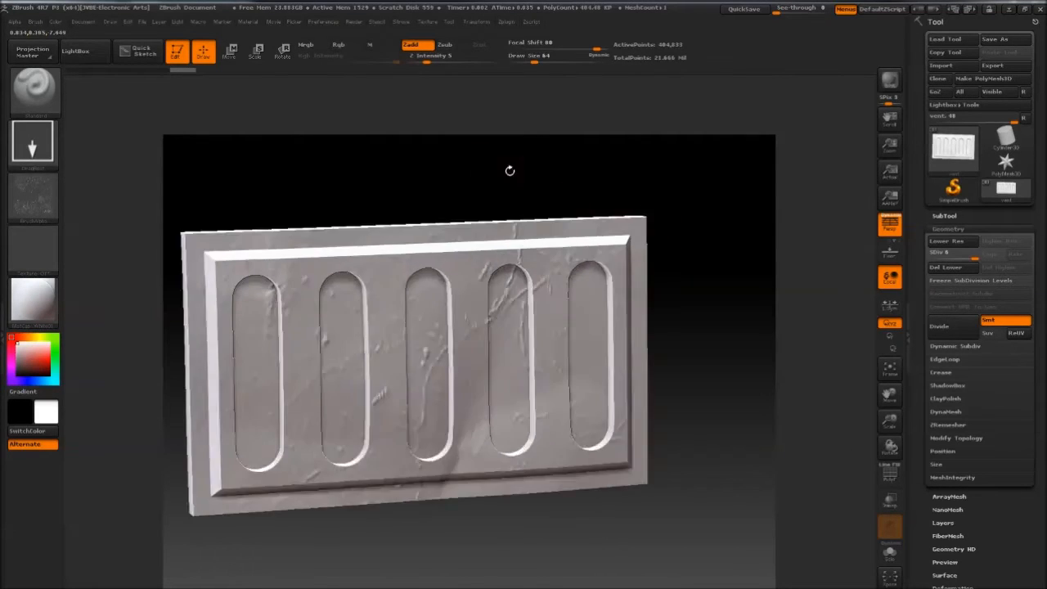
# Chip the upper left corner of the vent's raised panel with TrimDynamic, using draw size 17 and Z intensity 43.
pyautogui.click(33, 88)
pyautogui.press('t')
pyautogui.click(246, 280)
pyautogui.moveTo(400, 215)
pyautogui.mouseDown()
pyautogui.moveTo(456, 181)
pyautogui.moveTo(455, 197)
pyautogui.moveTo(365, 206)
pyautogui.moveTo(418, 194)
pyautogui.mouseUp()
pyautogui.press('space')
pyautogui.click(373, 307)
pyautogui.moveTo(324, 311); pyautogui.dragTo(283, 317)
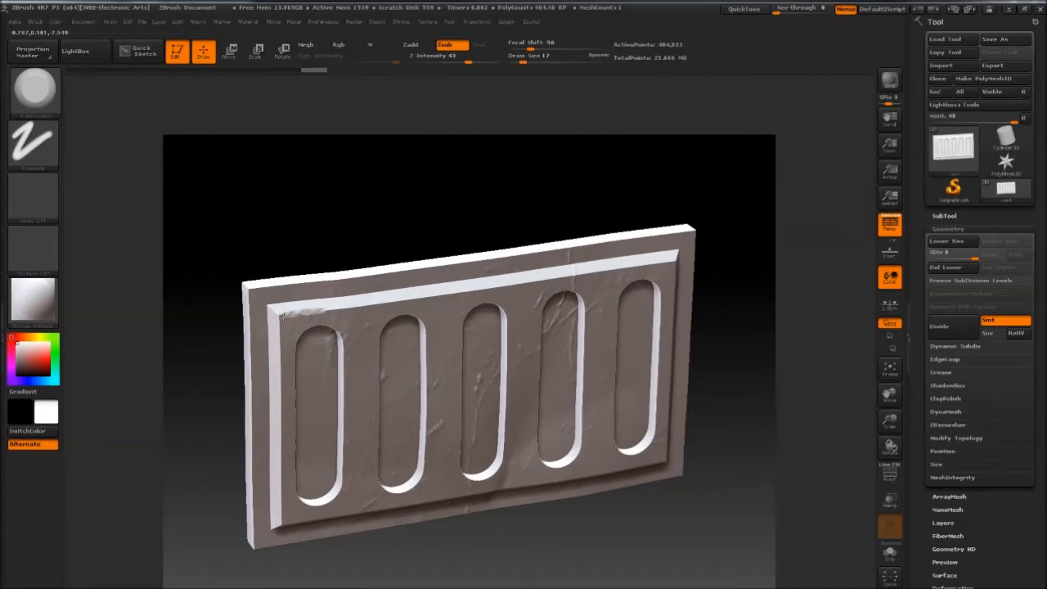
# Wear down the lower right corner and lower edge of the vent's raised panel with TrimDynamic.
pyautogui.keyDown('alt'); pyautogui.moveTo(366, 198); pyautogui.dragTo(367, 216); pyautogui.keyUp('alt')
pyautogui.moveTo(463, 194)
pyautogui.mouseDown()
pyautogui.moveTo(678, 292)
pyautogui.moveTo(493, 344)
pyautogui.mouseUp()
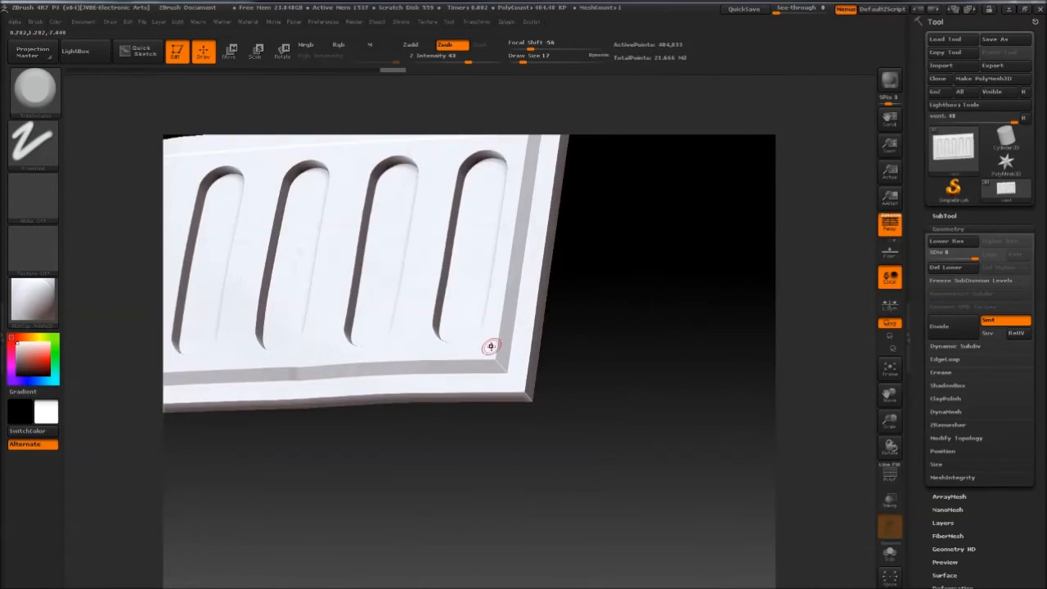
pyautogui.moveTo(603, 348); pyautogui.dragTo(798, 360)
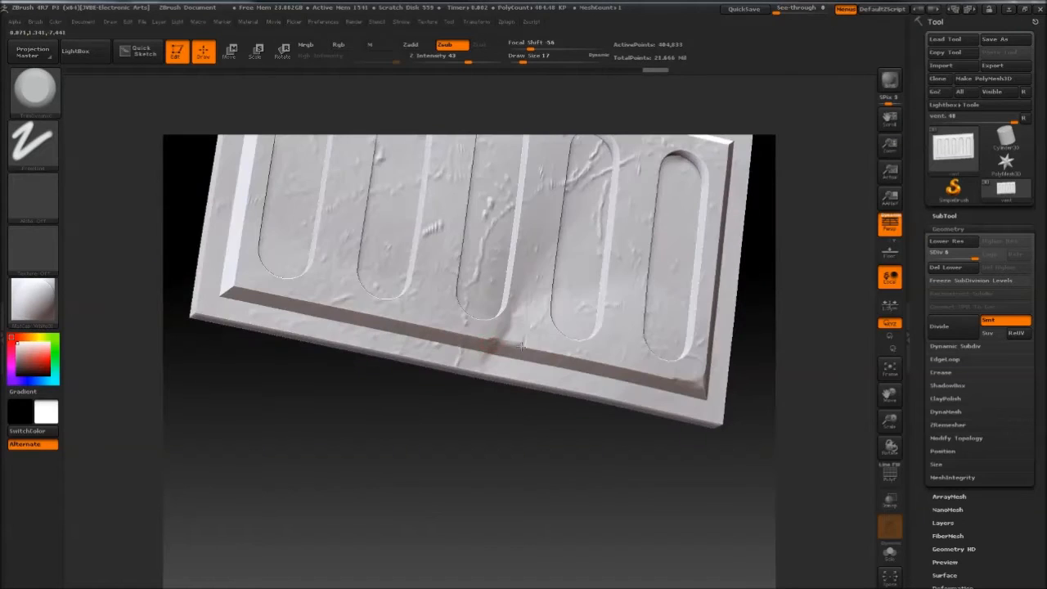
pyautogui.moveTo(432, 414)
pyautogui.mouseDown()
pyautogui.moveTo(425, 437)
pyautogui.moveTo(470, 512)
pyautogui.moveTo(348, 532)
pyautogui.mouseUp()
# Chip the raised panel's upper right corner and both long rims of the vent's rightmost slot.
pyautogui.moveTo(554, 222)
pyautogui.mouseDown()
pyautogui.moveTo(709, 206)
pyautogui.moveTo(715, 250)
pyautogui.moveTo(522, 331)
pyautogui.moveTo(678, 238)
pyautogui.moveTo(674, 279)
pyautogui.mouseUp()
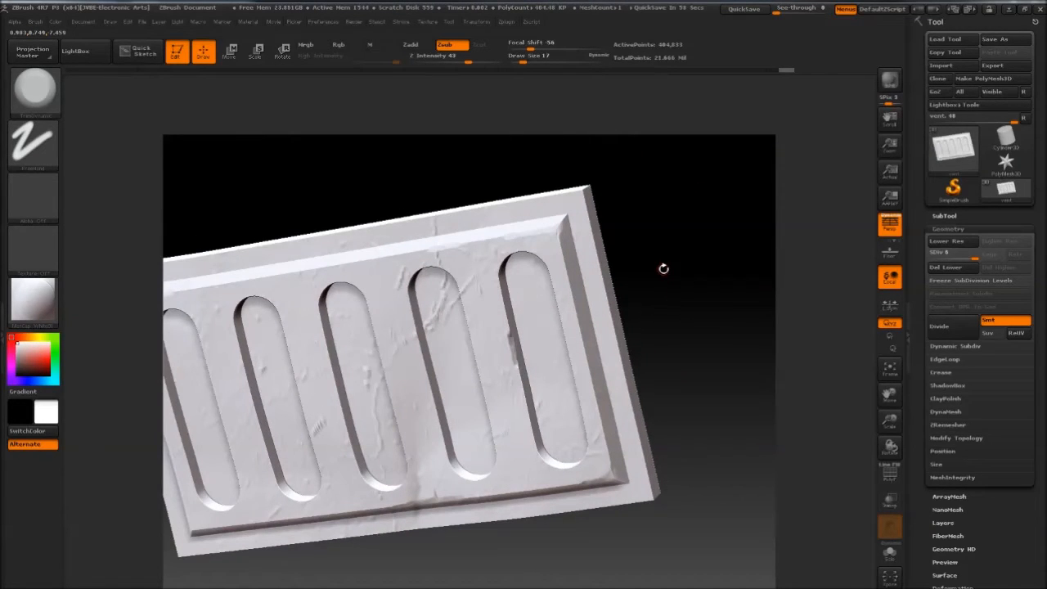
pyautogui.moveTo(621, 242); pyautogui.dragTo(648, 205)
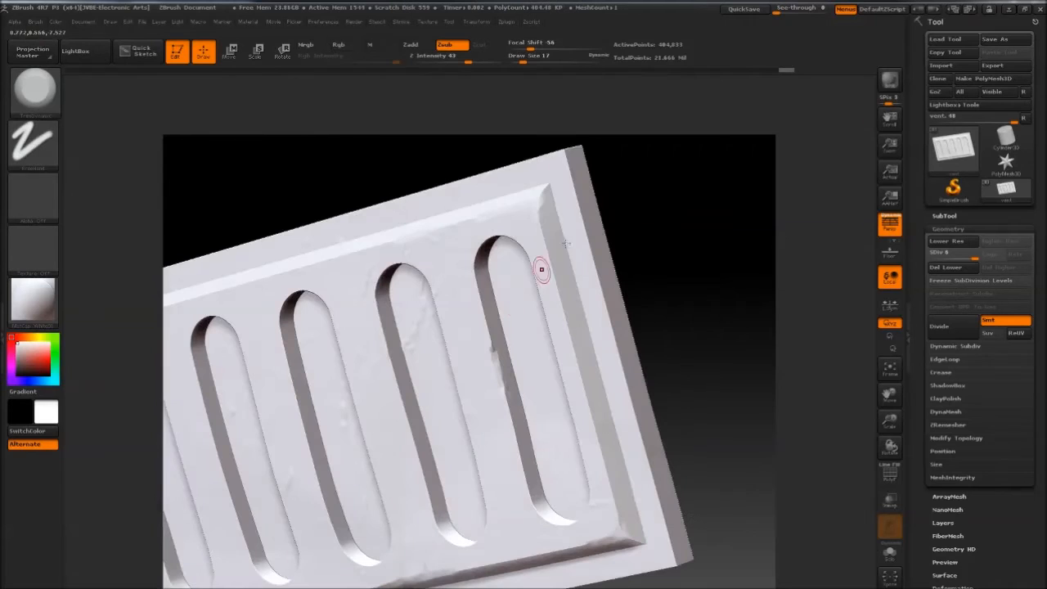
pyautogui.moveTo(669, 239); pyautogui.dragTo(551, 211)
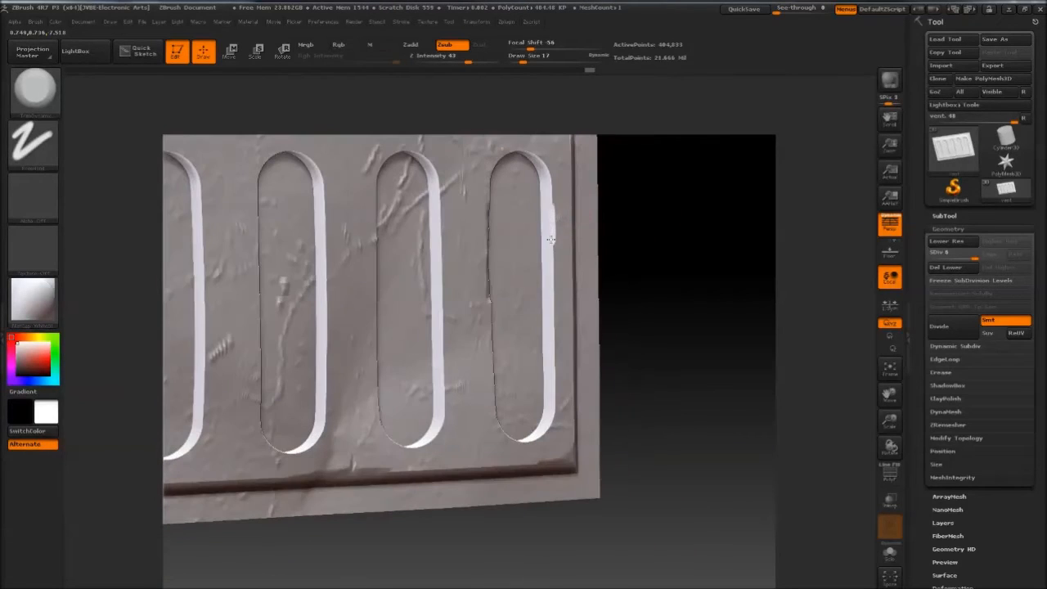
# Wear down the rim of the vent's rightmost slot with TrimDynamic, reducing the Z intensity to 19.
pyautogui.moveTo(555, 300); pyautogui.dragTo(463, 84)
pyautogui.moveTo(714, 232)
pyautogui.mouseDown()
pyautogui.moveTo(673, 308)
pyautogui.moveTo(685, 262)
pyautogui.mouseUp()
pyautogui.moveTo(414, 384); pyautogui.dragTo(479, 217)
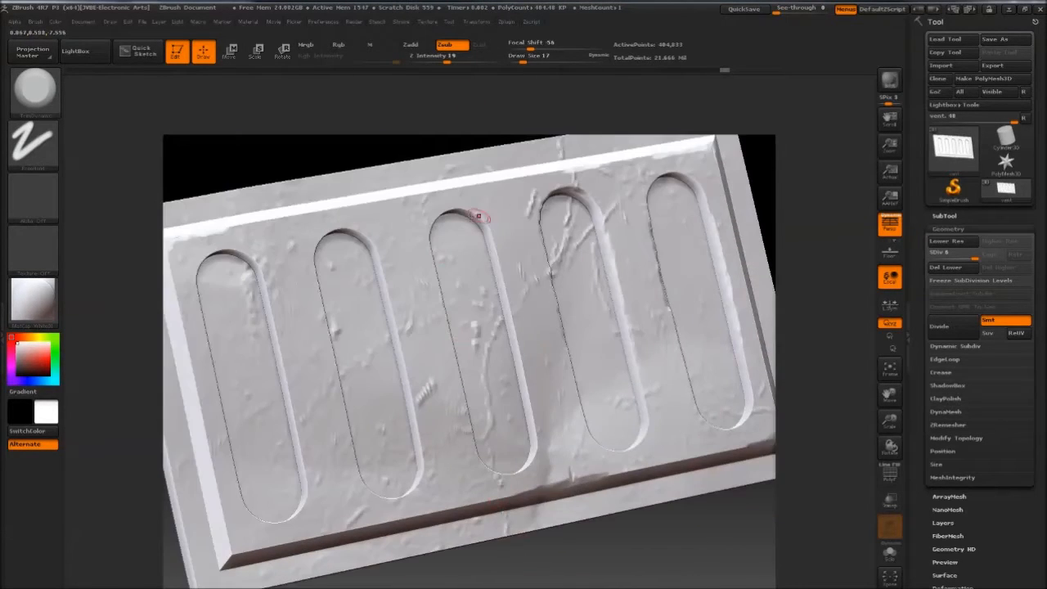
pyautogui.moveTo(503, 310); pyautogui.dragTo(485, 315, button='right')
# Chip the upper, side and lower rims of the vent's remaining slots with TrimDynamic at Z intensity 19.
pyautogui.moveTo(598, 513); pyautogui.dragTo(483, 293)
pyautogui.moveTo(640, 544); pyautogui.dragTo(442, 345)
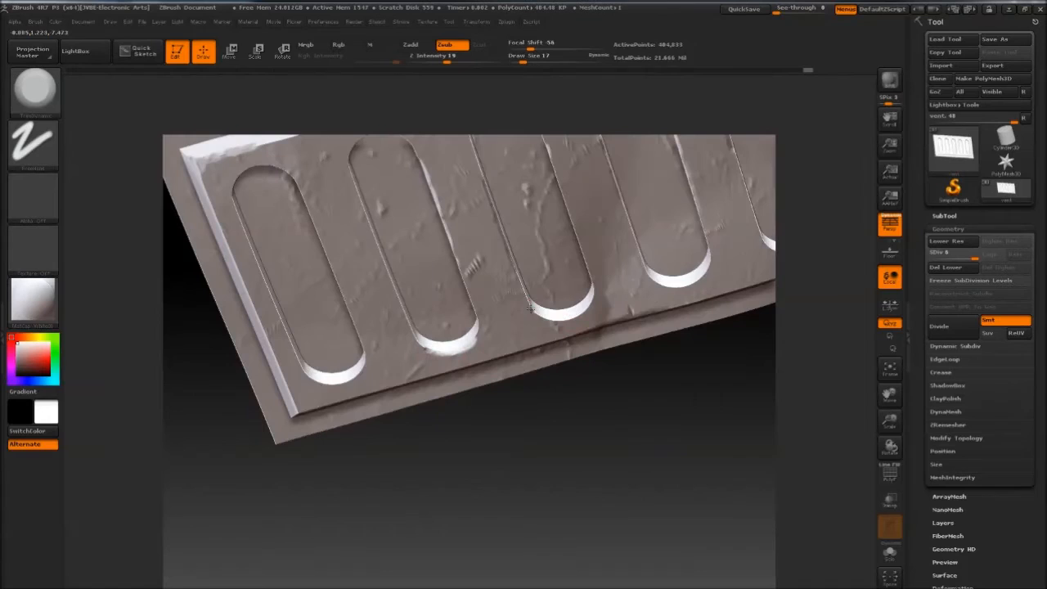
pyautogui.moveTo(524, 433); pyautogui.dragTo(391, 283)
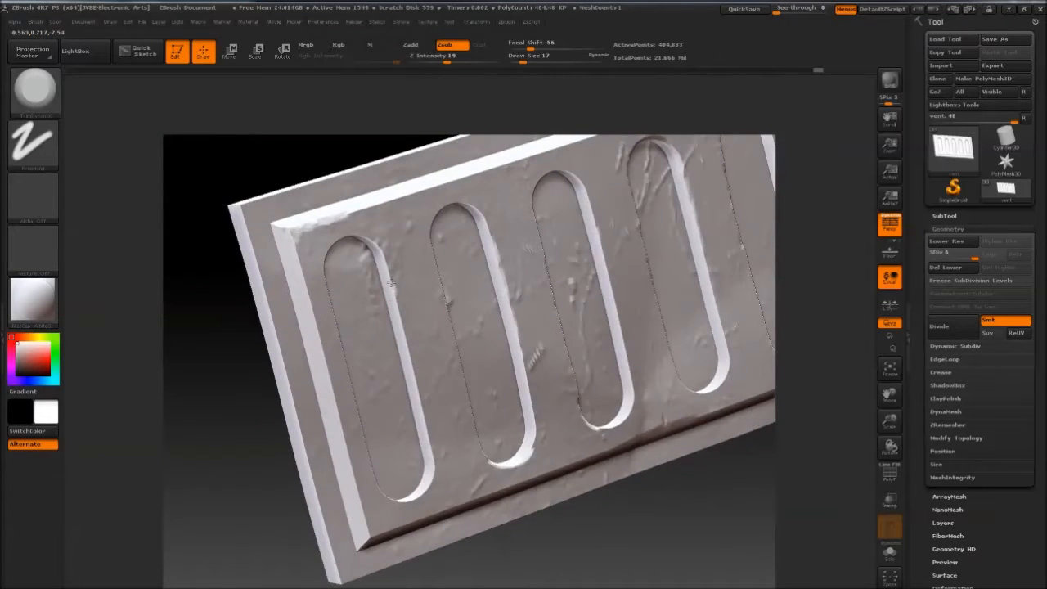
pyautogui.moveTo(418, 396); pyautogui.dragTo(327, 311)
pyautogui.moveTo(278, 404)
pyautogui.mouseDown()
pyautogui.moveTo(326, 255)
pyautogui.moveTo(303, 273)
pyautogui.moveTo(408, 439)
pyautogui.moveTo(519, 484)
pyautogui.moveTo(636, 451)
pyautogui.moveTo(468, 524)
pyautogui.moveTo(643, 489)
pyautogui.moveTo(624, 395)
pyautogui.moveTo(606, 403)
pyautogui.moveTo(538, 346)
pyautogui.moveTo(594, 402)
pyautogui.moveTo(573, 207)
pyautogui.moveTo(626, 261)
pyautogui.moveTo(418, 254)
pyautogui.mouseUp()
pyautogui.moveTo(384, 303); pyautogui.dragTo(591, 205)
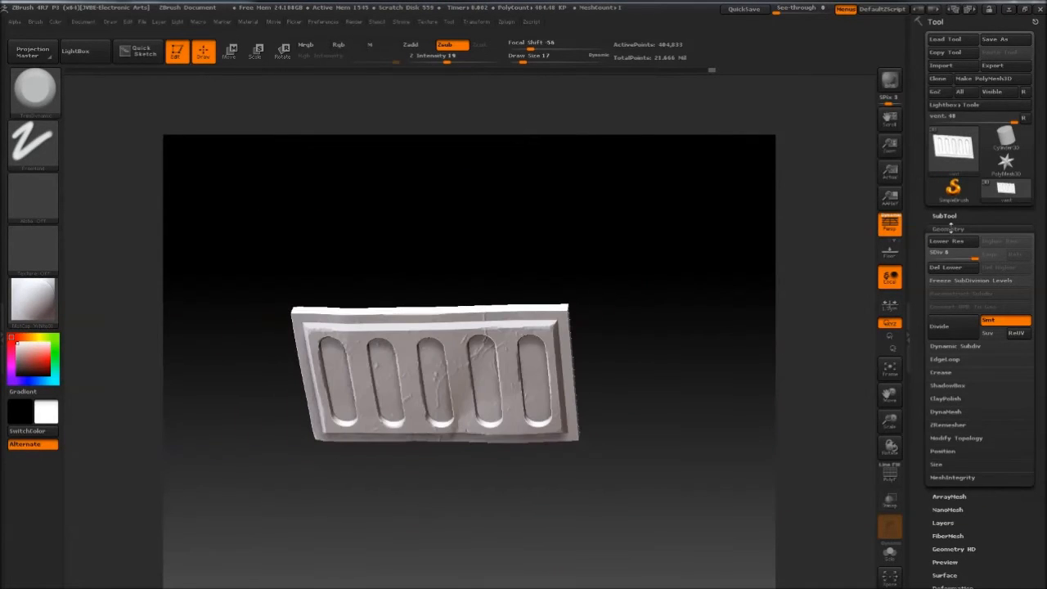
# Bring the whole hot rod back into view and save the tool to a file.
pyautogui.click(946, 217)
pyautogui.click(1026, 304)
pyautogui.moveTo(717, 343); pyautogui.dragTo(429, 536)
pyautogui.moveTo(559, 430); pyautogui.dragTo(758, 253)
pyautogui.click(995, 42)
pyautogui.click(251, 54)
pyautogui.doubleClick(192, 188)
pyautogui.doubleClick(196, 190)
pyautogui.doubleClick(203, 105)
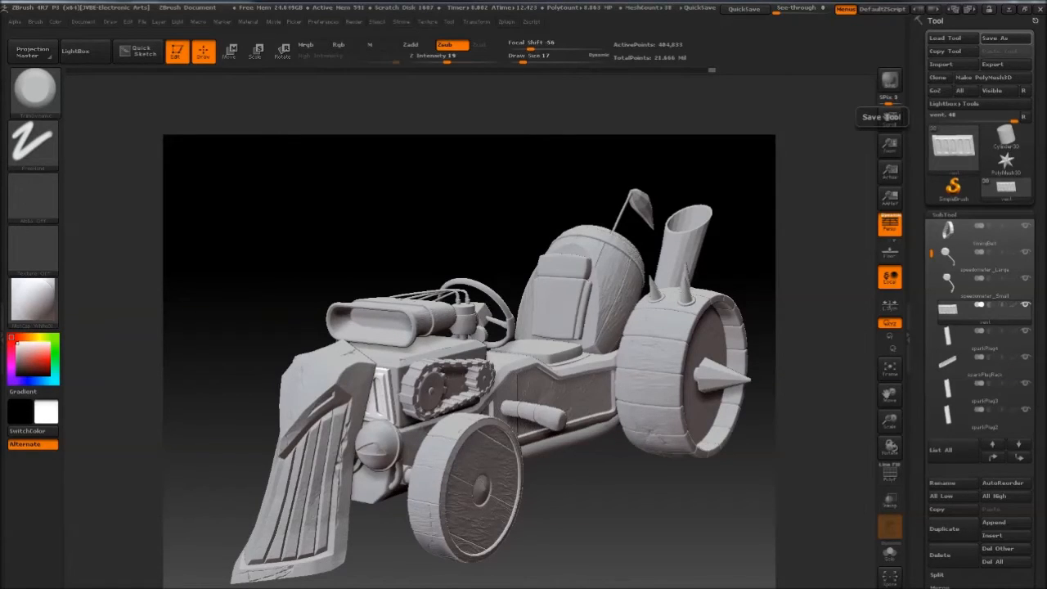
# Isolate the BottomSeat subtool and bring its mesh to subdivision level 5.
pyautogui.moveTo(488, 186); pyautogui.dragTo(913, 321)
pyautogui.moveTo(919, 286); pyautogui.dragTo(908, 399)
pyautogui.click(945, 345)
pyautogui.press('f')
pyautogui.moveTo(579, 240); pyautogui.dragTo(646, 217)
pyautogui.press('f')
pyautogui.hotkey('shift', 'f')
pyautogui.press('f')
pyautogui.click(945, 215)
pyautogui.click(945, 229)
pyautogui.click(972, 257)
pyautogui.press('f')
pyautogui.hotkey('shift', 'f')
pyautogui.hotkey('shift', 'f')
pyautogui.moveTo(715, 179)
pyautogui.keyDown('alt'); pyautogui.mouseDown()
pyautogui.moveTo(711, 187)
pyautogui.moveTo(724, 153)
pyautogui.moveTo(720, 182)
pyautogui.moveTo(699, 208)
pyautogui.moveTo(727, 217)
pyautogui.moveTo(693, 176)
pyautogui.moveTo(706, 245)
pyautogui.moveTo(717, 206)
pyautogui.moveTo(480, 221)
pyautogui.mouseUp(); pyautogui.keyUp('alt')
pyautogui.hotkey('shift', 'f')
# Stamp a scratched alpha onto the bottom seat using the Standard brush with DragRect, Zsub, Z intensity 5 and draw size 77.
pyautogui.click(37, 113)
pyautogui.click(194, 99)
pyautogui.moveTo(549, 185)
pyautogui.mouseDown()
pyautogui.moveTo(491, 102)
pyautogui.moveTo(453, 137)
pyautogui.mouseUp()
pyautogui.click(452, 46)
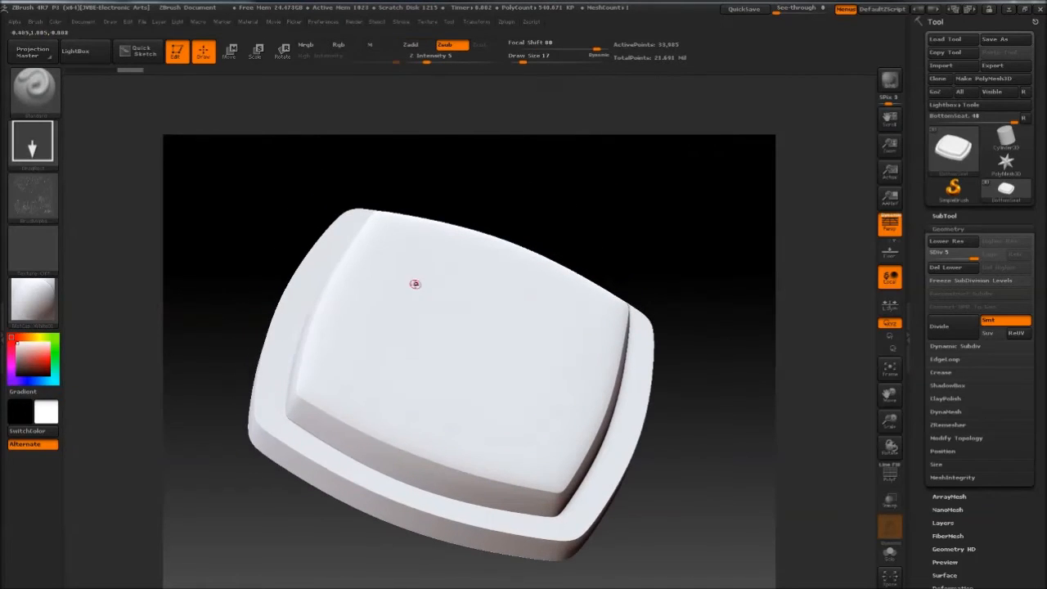
pyautogui.press('space')
pyautogui.click(441, 294)
pyautogui.hotkey('shift', 'f')
pyautogui.hotkey('shift', 'f')
pyautogui.moveTo(538, 192)
pyautogui.mouseDown()
pyautogui.moveTo(575, 105)
pyautogui.moveTo(560, 203)
pyautogui.moveTo(407, 289)
pyautogui.mouseUp()
pyautogui.moveTo(157, 179); pyautogui.dragTo(98, 192)
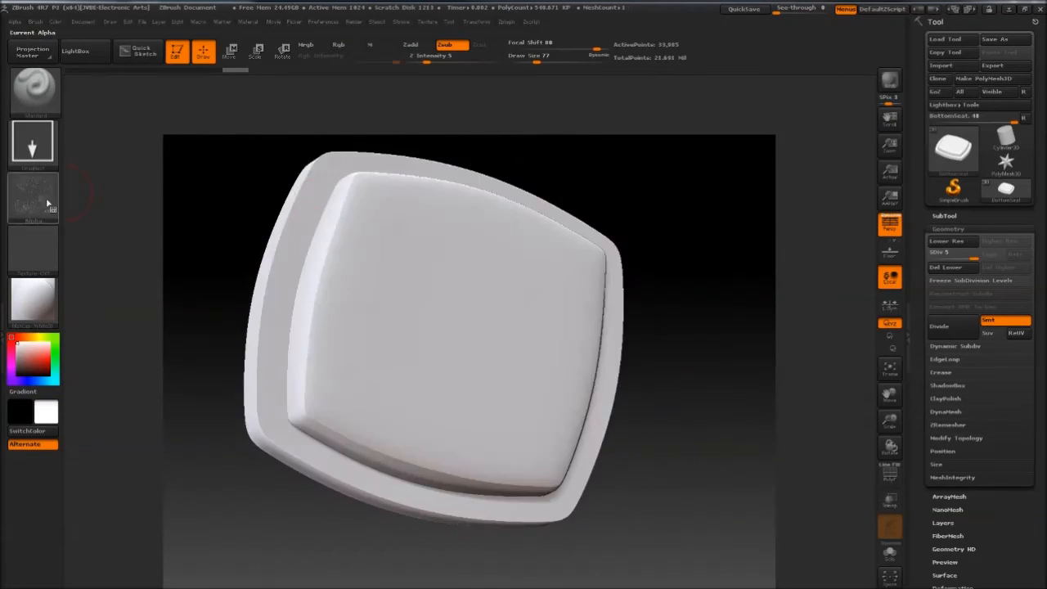
# Try denting the seat cushion with freehand Zsub strokes and no alpha, using draw size 136 and focal shift -62.
pyautogui.click(33, 146)
pyautogui.click(206, 149)
pyautogui.click(35, 195)
pyautogui.click(88, 200)
pyautogui.moveTo(655, 243); pyautogui.dragTo(677, 218)
pyautogui.press('space')
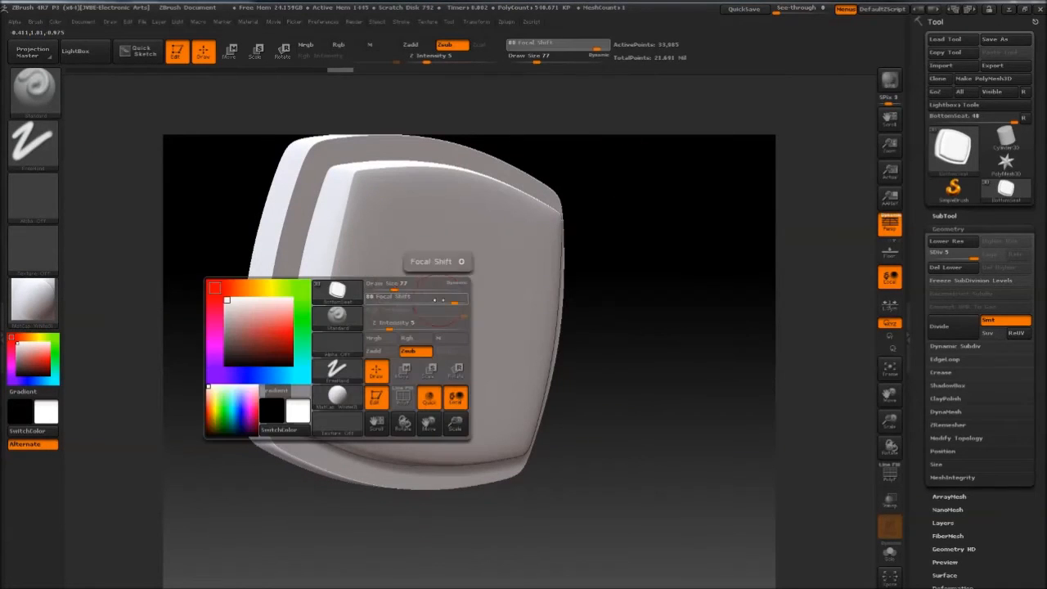
pyautogui.moveTo(416, 301); pyautogui.dragTo(418, 301)
pyautogui.moveTo(395, 287)
pyautogui.mouseDown()
pyautogui.moveTo(394, 296)
pyautogui.moveTo(369, 283)
pyautogui.mouseUp()
pyautogui.press('space')
pyautogui.moveTo(564, 288)
pyautogui.mouseDown()
pyautogui.moveTo(526, 293)
pyautogui.moveTo(535, 293)
pyautogui.mouseUp()
pyautogui.press('space')
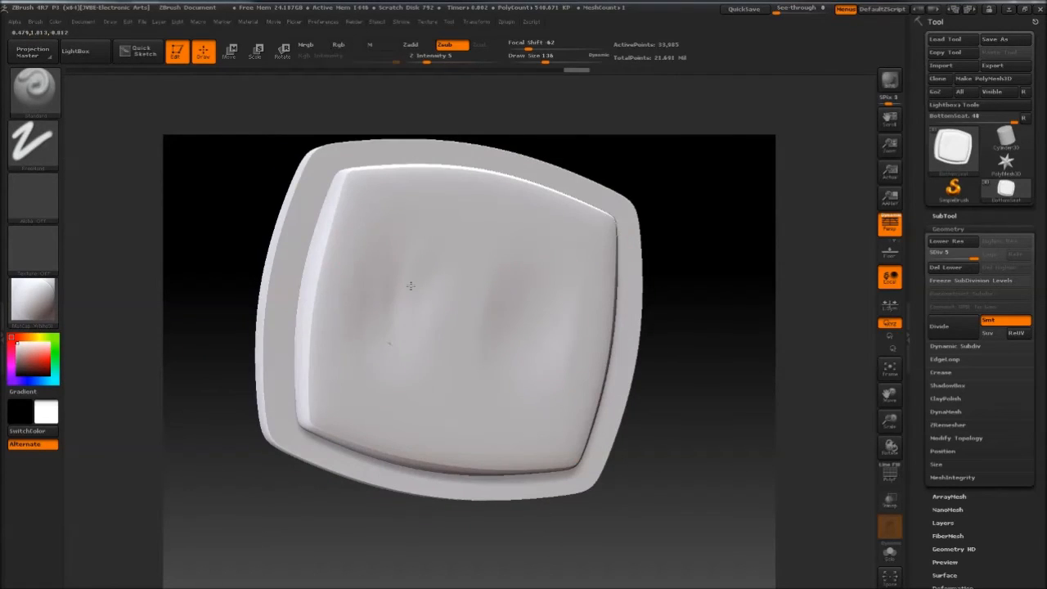
pyautogui.moveTo(387, 347); pyautogui.dragTo(552, 324)
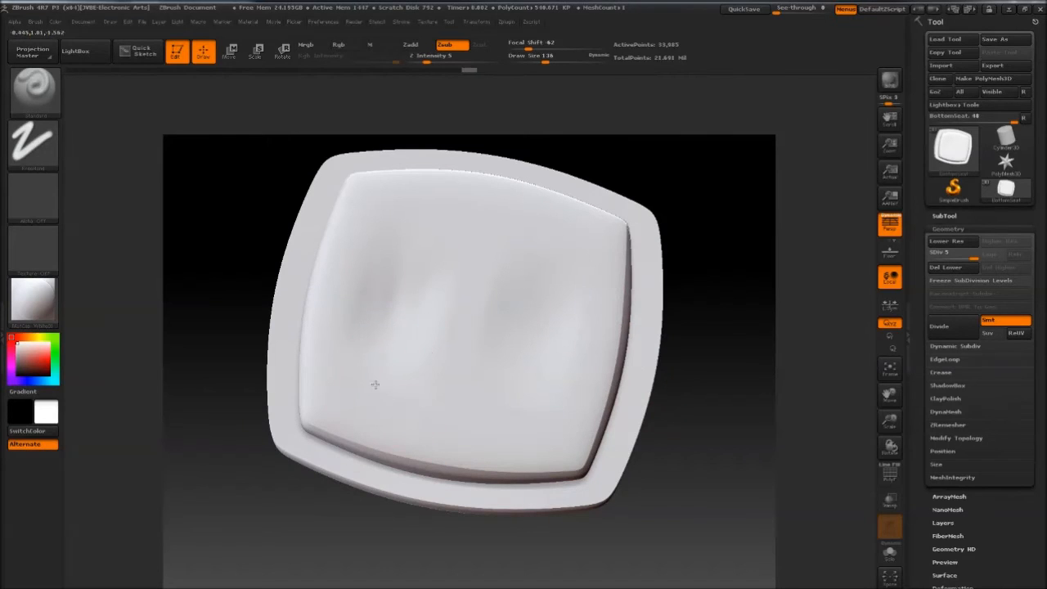
pyautogui.moveTo(681, 334); pyautogui.dragTo(711, 201)
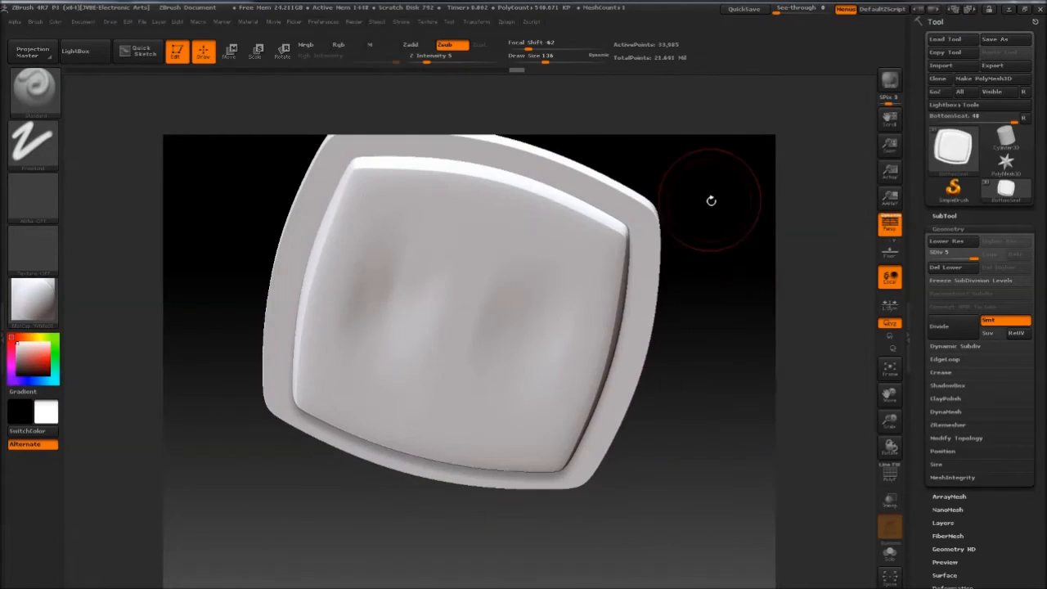
pyautogui.click(362, 71)
# Stamp rust metal alphas over the bottom seat with the DragRect stroke, raising the Z intensity to 10.
pyautogui.moveTo(198, 101); pyautogui.dragTo(661, 170)
pyautogui.click(45, 202)
pyautogui.click(769, 449)
pyautogui.moveTo(765, 440); pyautogui.dragTo(461, 347)
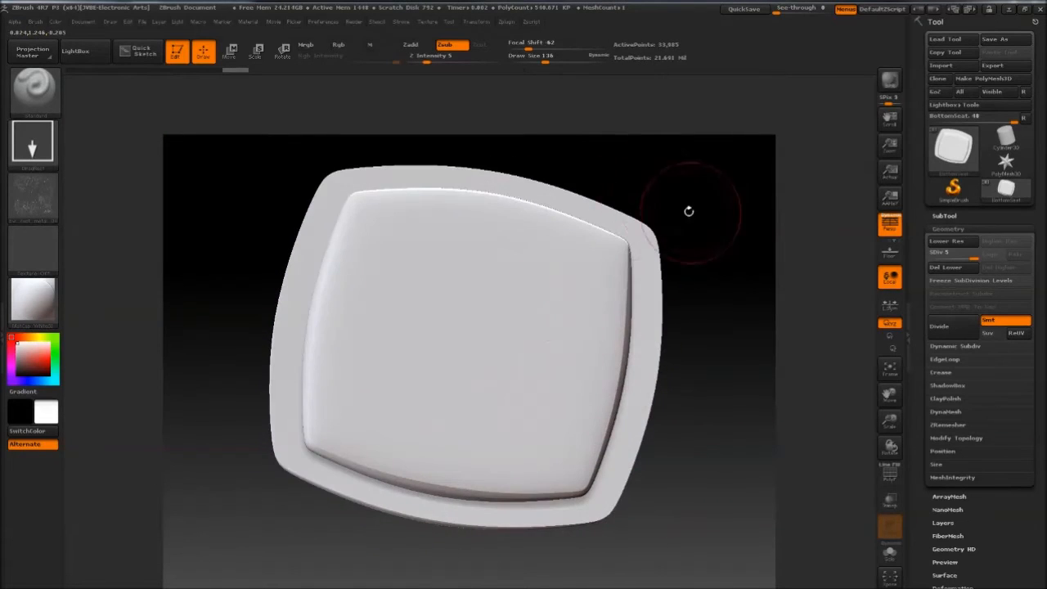
pyautogui.moveTo(689, 211); pyautogui.dragTo(655, 201)
pyautogui.moveTo(577, 187); pyautogui.dragTo(505, 351)
pyautogui.moveTo(691, 194); pyautogui.dragTo(511, 135)
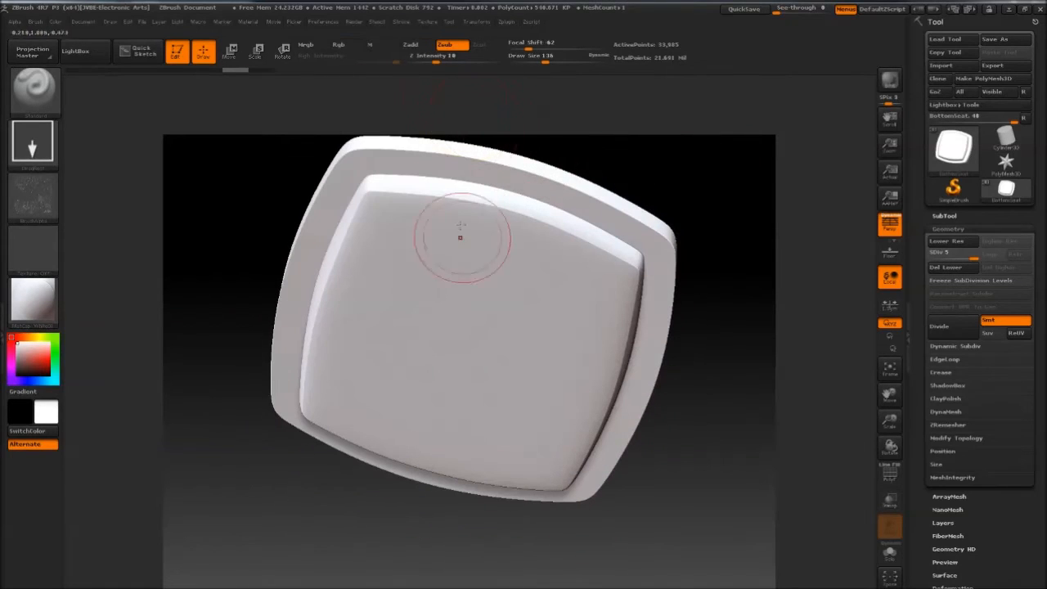
pyautogui.moveTo(666, 207); pyautogui.dragTo(697, 182)
pyautogui.click(37, 196)
pyautogui.moveTo(533, 152)
pyautogui.mouseDown()
pyautogui.moveTo(608, 170)
pyautogui.moveTo(500, 247)
pyautogui.moveTo(484, 335)
pyautogui.mouseUp()
# Mask the seat's raised cushion and stamp another rough alpha on the exposed border at Z intensity 5.
pyautogui.keyDown('ctrl'); pyautogui.moveTo(697, 385); pyautogui.dragTo(696, 385); pyautogui.keyUp('ctrl')
pyautogui.moveTo(671, 155); pyautogui.dragTo(622, 238)
pyautogui.click(34, 197)
pyautogui.click(732, 463)
pyautogui.moveTo(687, 176)
pyautogui.mouseDown()
pyautogui.moveTo(682, 215)
pyautogui.moveTo(682, 172)
pyautogui.mouseUp()
pyautogui.keyDown('alt'); pyautogui.moveTo(684, 268); pyautogui.dragTo(670, 270); pyautogui.keyUp('alt')
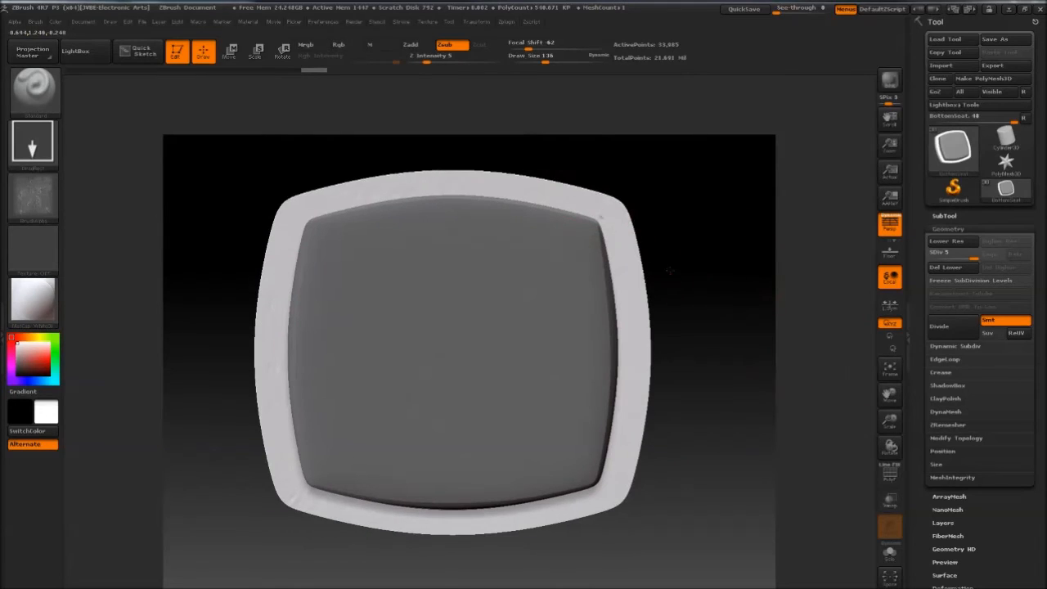
pyautogui.moveTo(607, 489); pyautogui.dragTo(308, 259)
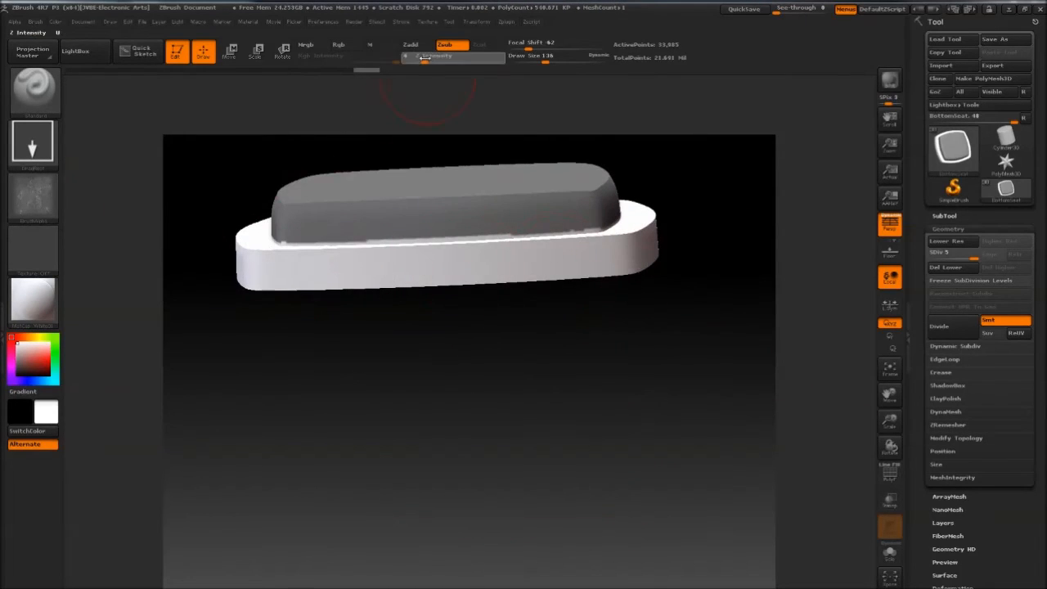
# Try to divide the masked seat beyond level 5, including with Freeze SubDivision Levels.
pyautogui.click(31, 204)
pyautogui.click(946, 334)
pyautogui.moveTo(702, 214); pyautogui.dragTo(720, 295)
pyautogui.click(946, 327)
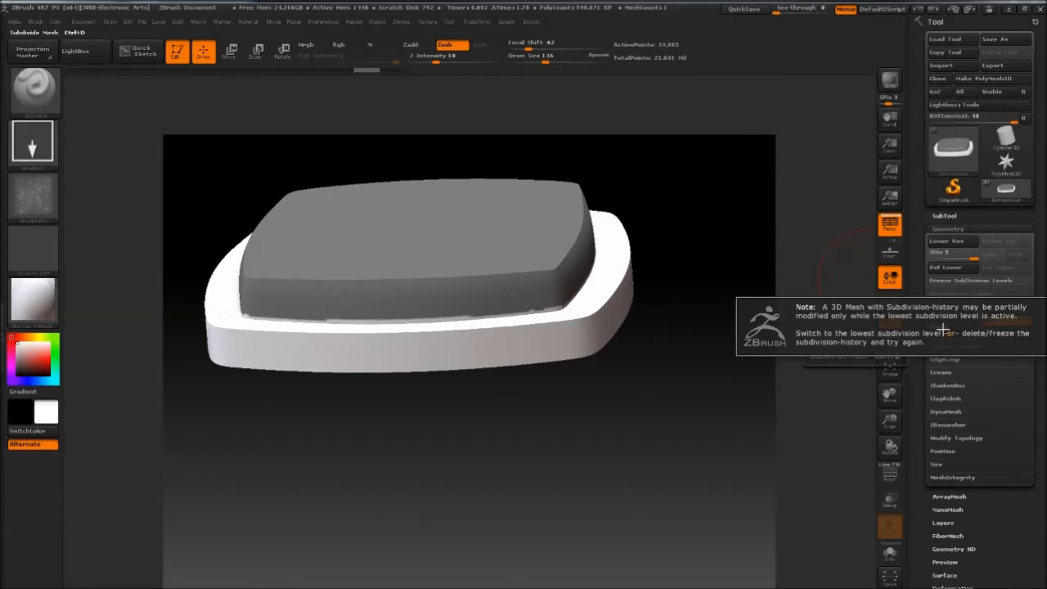
pyautogui.moveTo(859, 251); pyautogui.dragTo(660, 173)
pyautogui.moveTo(723, 230); pyautogui.dragTo(724, 286)
pyautogui.click(975, 257)
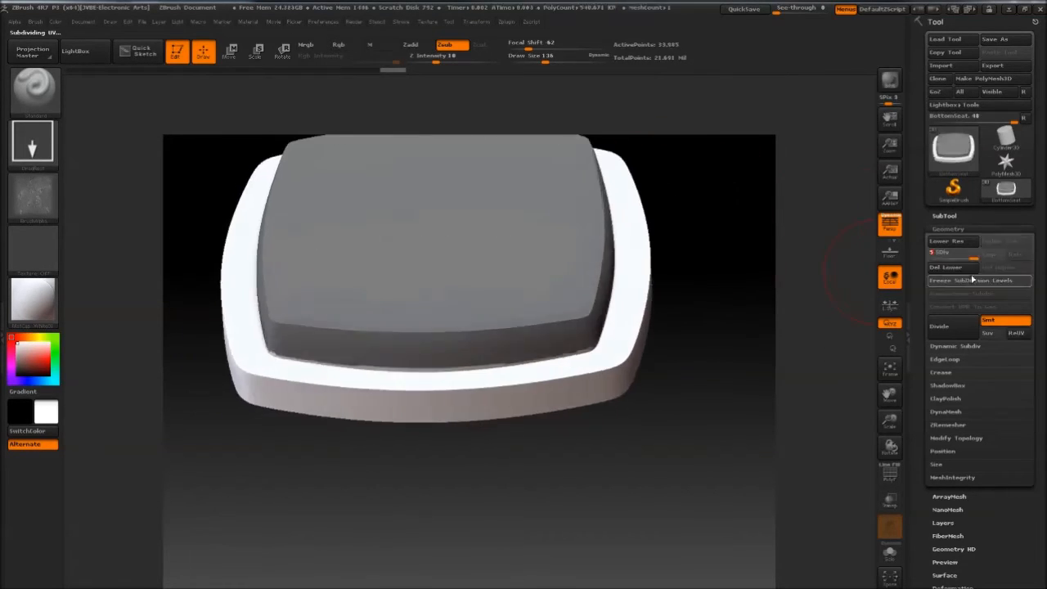
pyautogui.click(970, 281)
pyautogui.click(927, 280)
# Stamp the rough alpha around the seat's outer border at Z intensity 10 and clear the cushion's mask.
pyautogui.moveTo(761, 327); pyautogui.dragTo(752, 238)
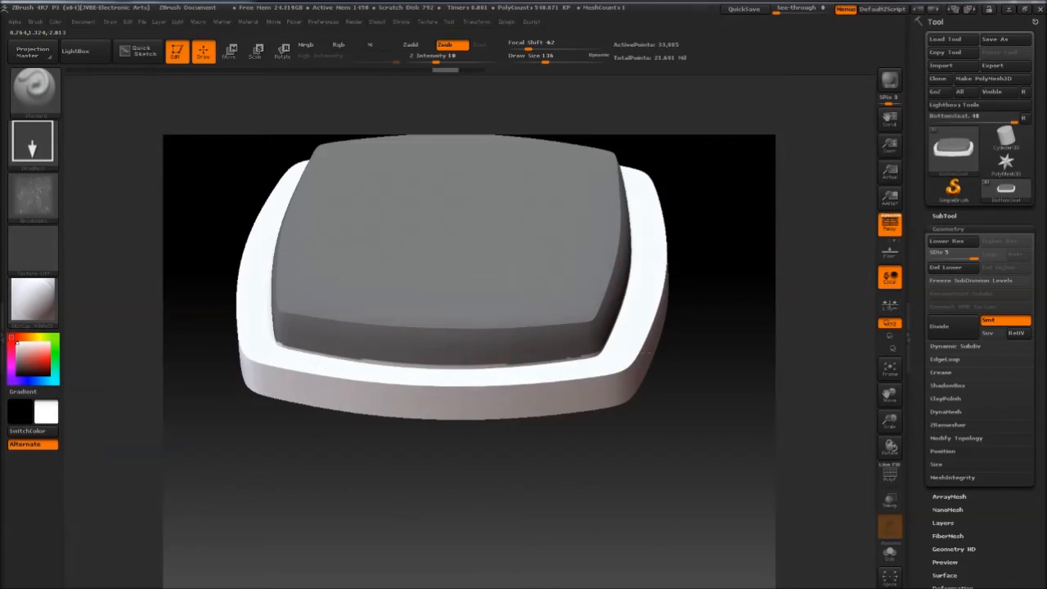
pyautogui.moveTo(647, 354); pyautogui.dragTo(596, 196)
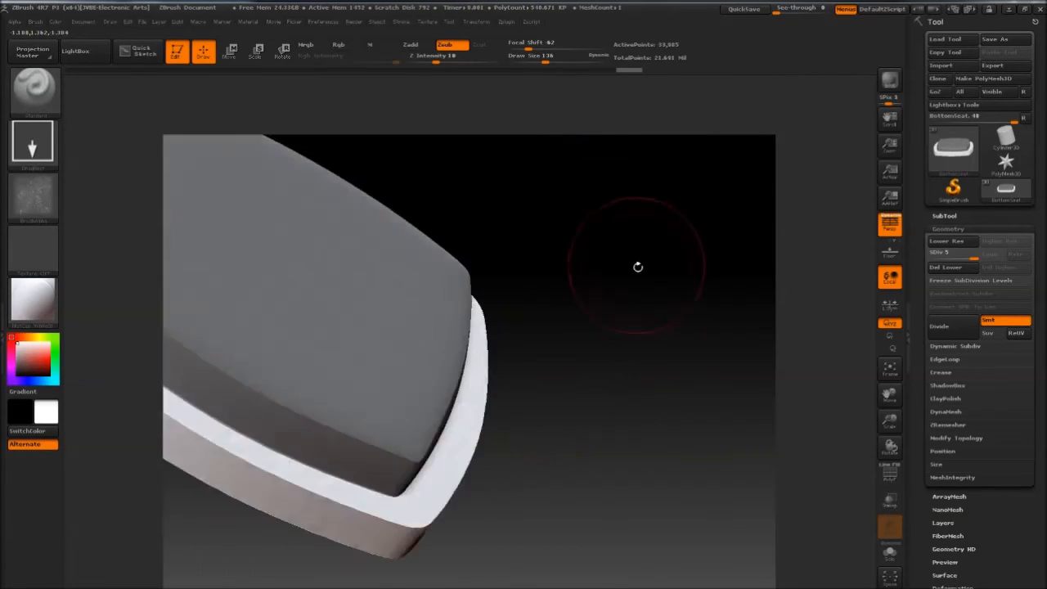
pyautogui.moveTo(636, 267); pyautogui.dragTo(582, 182)
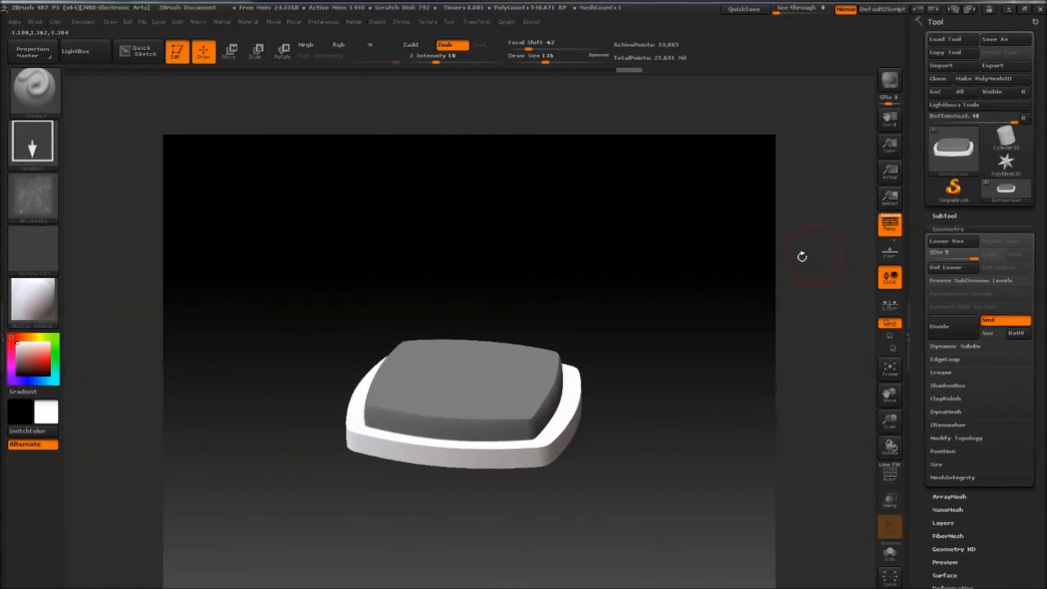
pyautogui.keyDown('ctrl'); pyautogui.moveTo(603, 263); pyautogui.dragTo(611, 266); pyautogui.keyUp('ctrl')
pyautogui.moveTo(612, 266); pyautogui.dragTo(596, 197)
# Isolate the BackSeat subtool and divide its mesh to subdivision level 6.
pyautogui.click(944, 217)
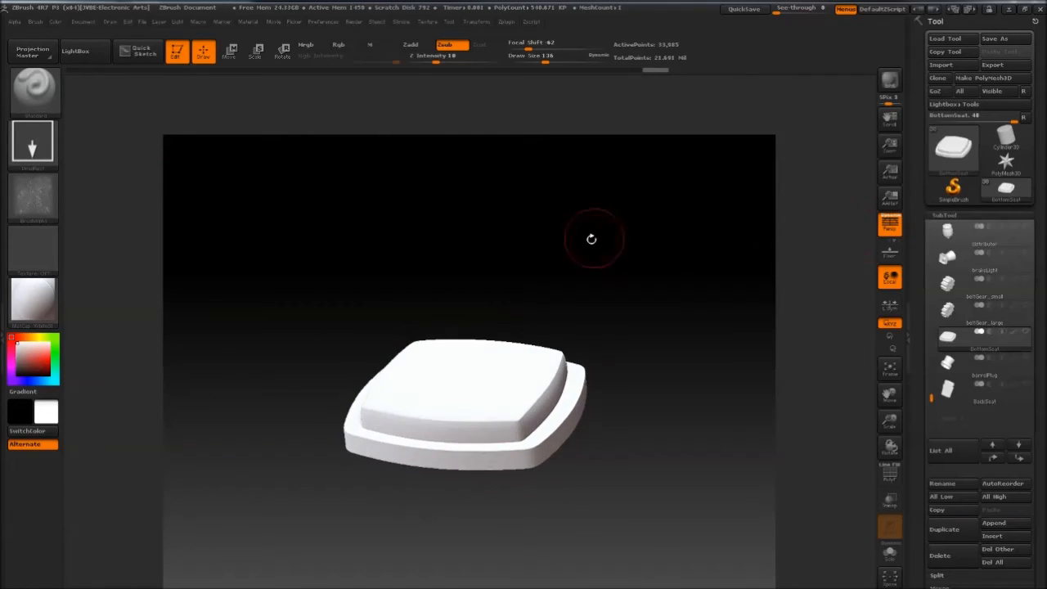
pyautogui.click(950, 390)
pyautogui.moveTo(661, 285); pyautogui.dragTo(619, 145)
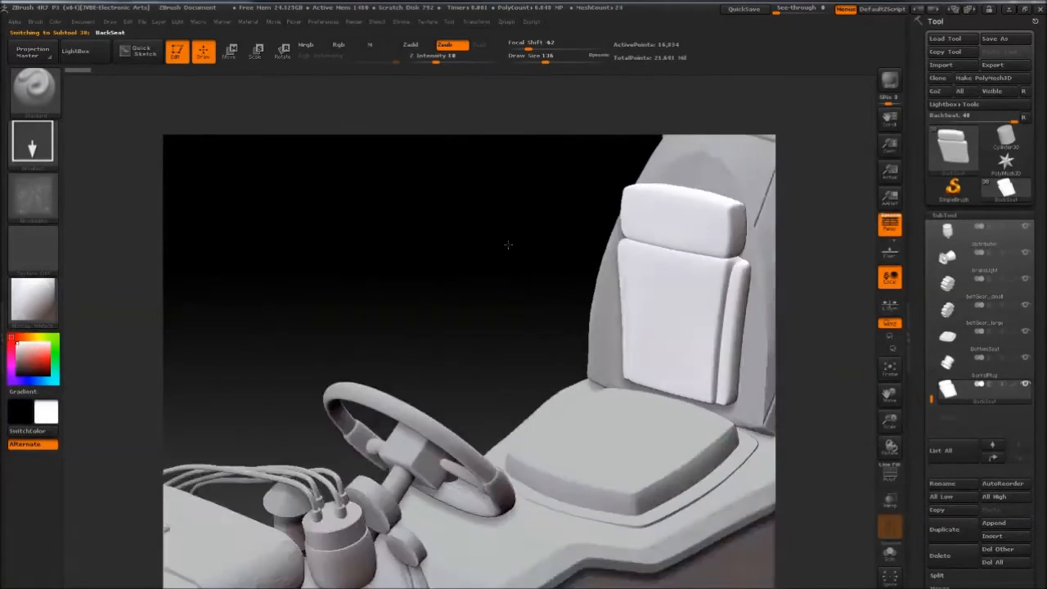
pyautogui.moveTo(508, 245); pyautogui.dragTo(374, 250)
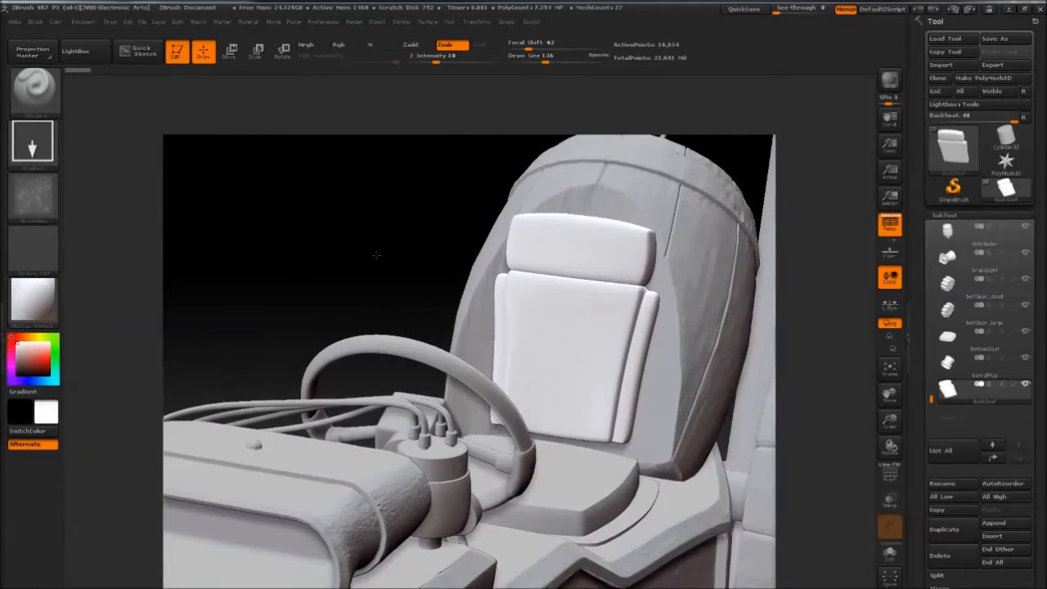
pyautogui.keyDown('shift'); pyautogui.click(1028, 385); pyautogui.keyUp('shift')
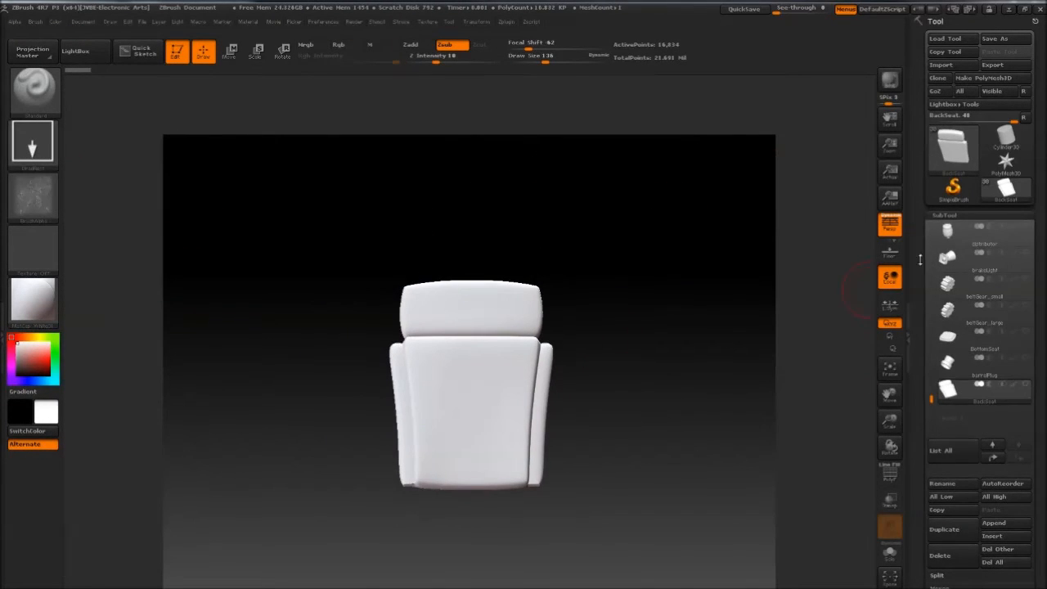
pyautogui.click(944, 215)
pyautogui.click(947, 228)
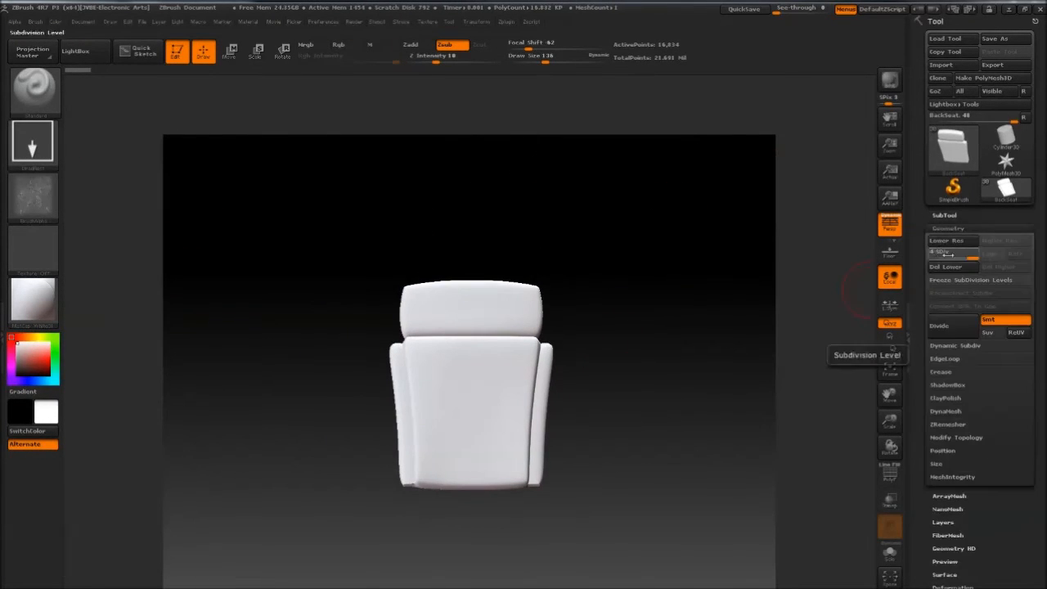
# Stamp a leather-like grain alpha across the backrest's front with Zadd, using focal shift 44 and Z intensity 3.
pyautogui.click(33, 196)
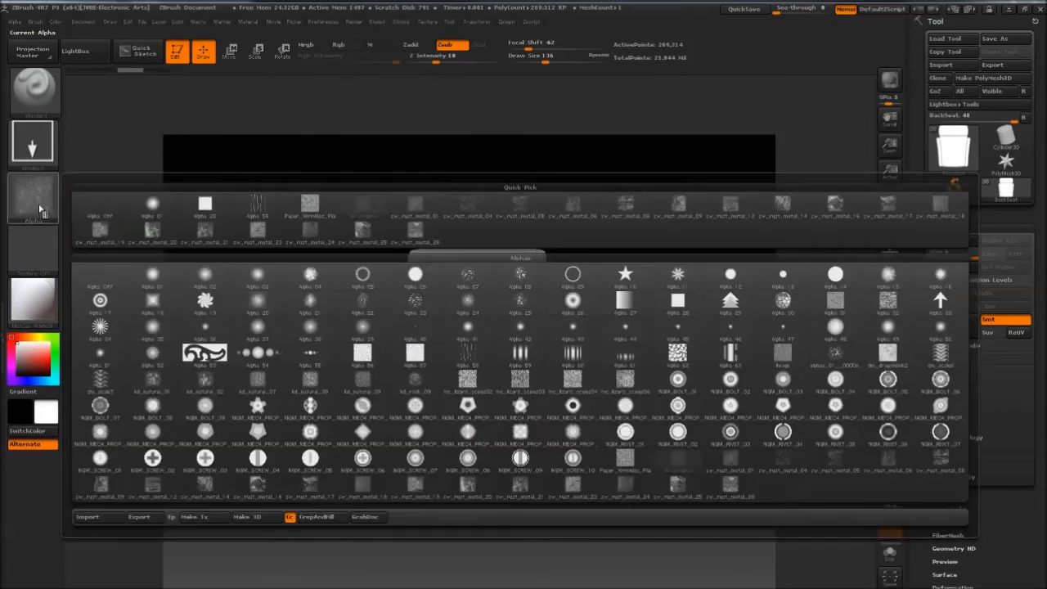
pyautogui.click(32, 196)
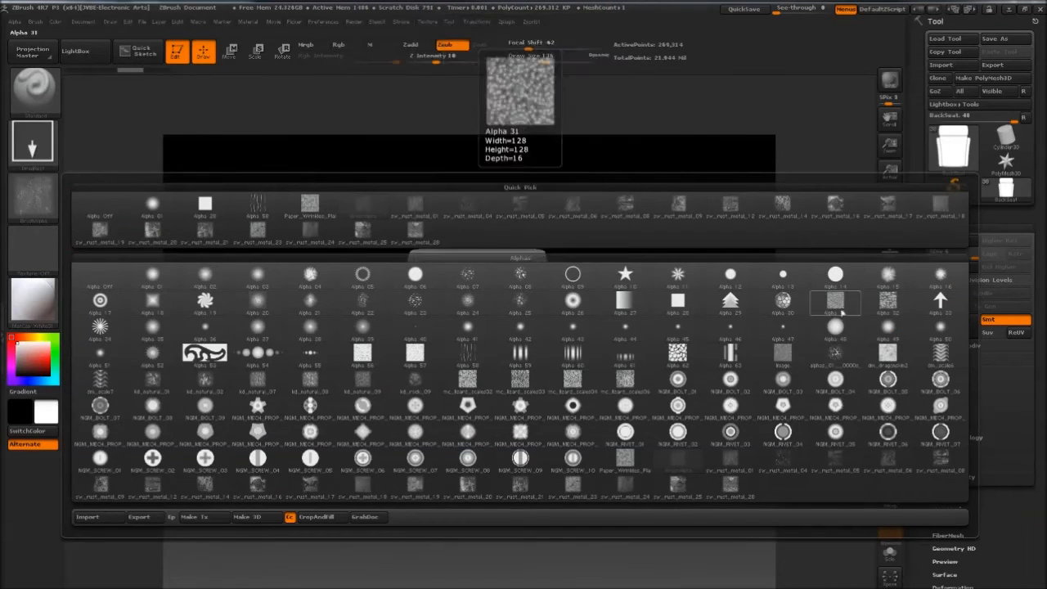
pyautogui.click(783, 355)
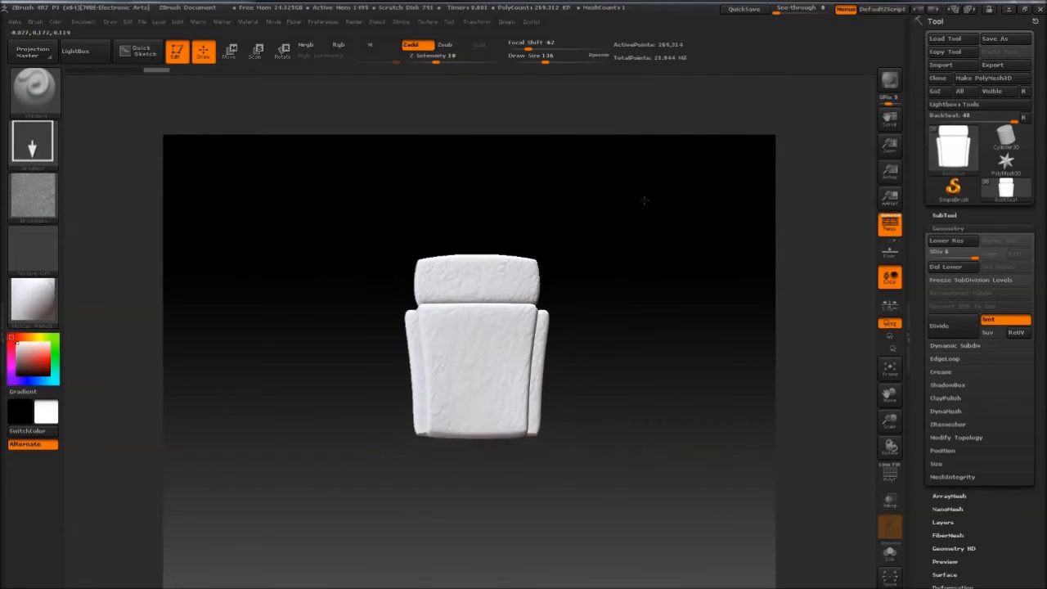
pyautogui.hotkey('ctrl', 'z')
pyautogui.press('f')
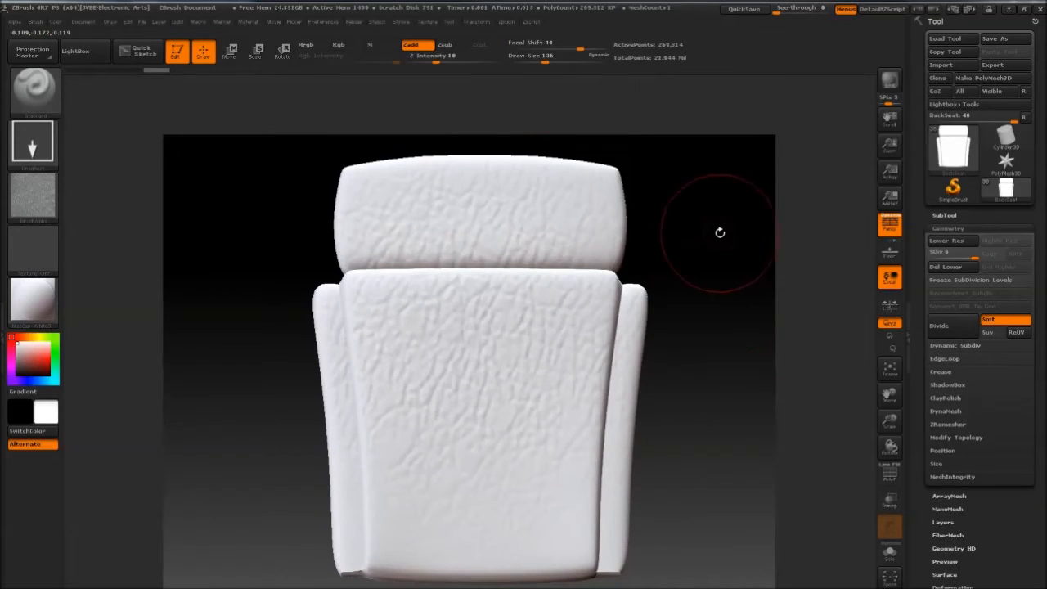
pyautogui.hotkey('ctrl', 'shift', 'z')
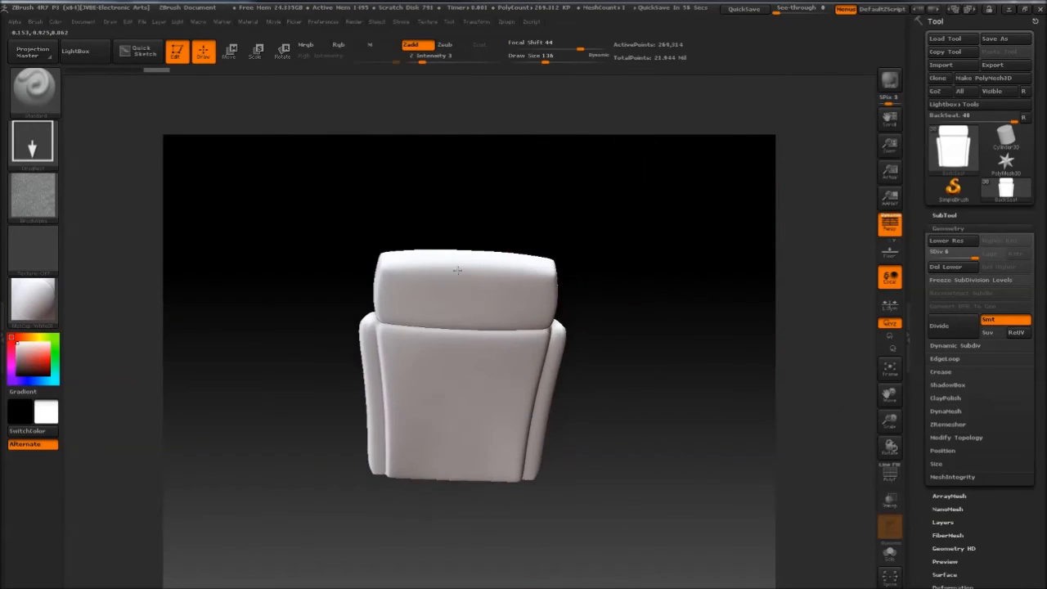
pyautogui.moveTo(624, 296)
pyautogui.keyDown('alt'); pyautogui.mouseDown()
pyautogui.moveTo(654, 332)
pyautogui.moveTo(625, 307)
pyautogui.moveTo(589, 360)
pyautogui.moveTo(697, 289)
pyautogui.moveTo(250, 409)
pyautogui.moveTo(749, 358)
pyautogui.moveTo(373, 294)
pyautogui.moveTo(673, 241)
pyautogui.moveTo(542, 304)
pyautogui.moveTo(627, 325)
pyautogui.moveTo(302, 260)
pyautogui.moveTo(633, 251)
pyautogui.moveTo(660, 227)
pyautogui.moveTo(471, 219)
pyautogui.mouseUp(); pyautogui.keyUp('alt')
# Switch the Standard brush to a freehand stroke without alpha, and start denting the backrest with Zsub and focal shift -61.
pyautogui.click(33, 144)
pyautogui.click(205, 153)
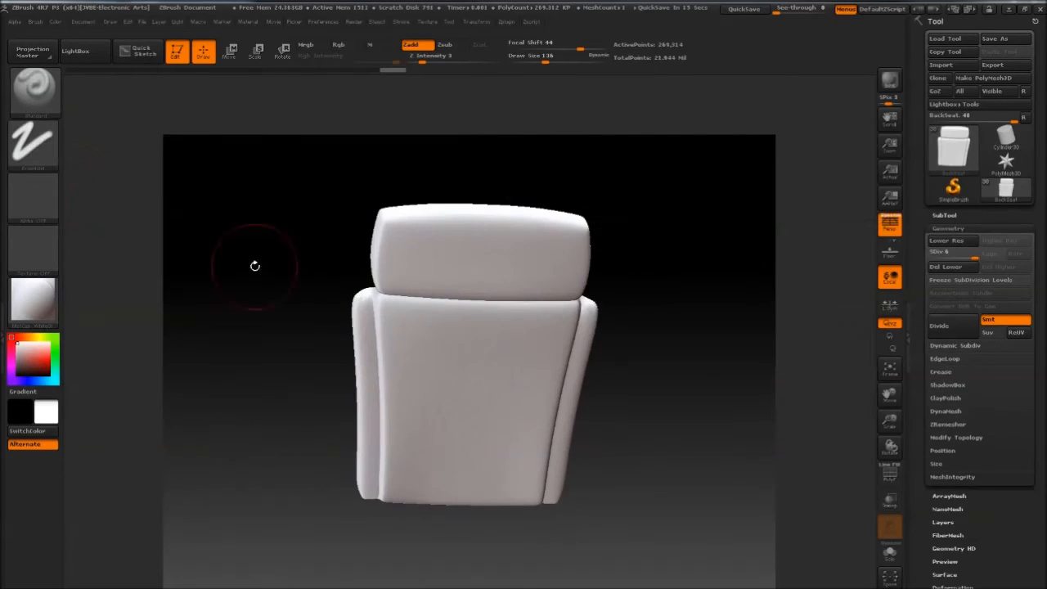
pyautogui.keyDown('shift'); pyautogui.moveTo(680, 183); pyautogui.dragTo(622, 164); pyautogui.keyUp('shift')
pyautogui.click(449, 46)
pyautogui.moveTo(463, 156); pyautogui.dragTo(470, 196)
pyautogui.press('space')
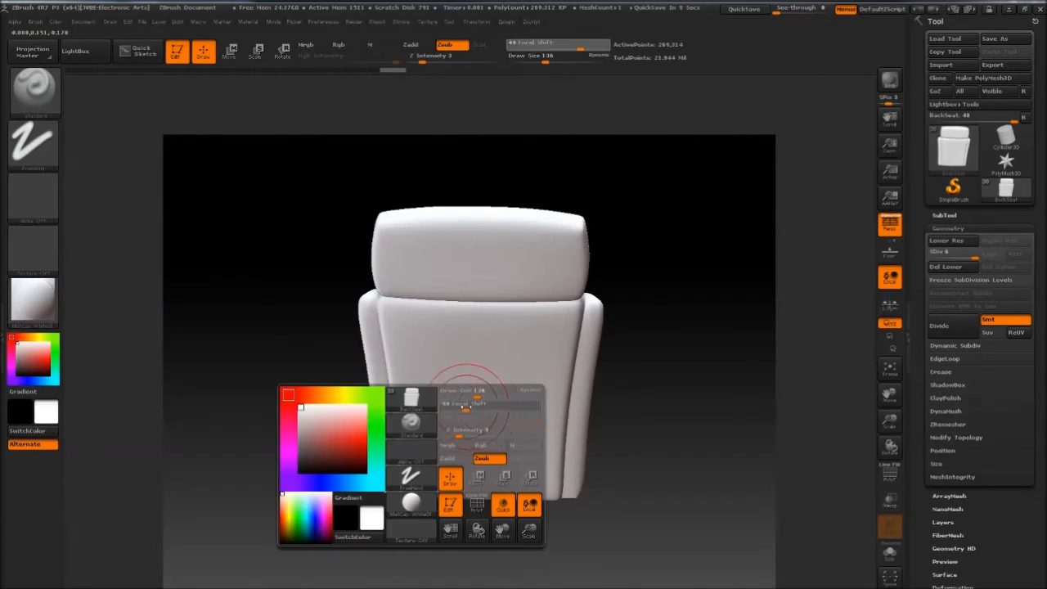
pyautogui.moveTo(466, 406); pyautogui.dragTo(460, 406)
# Brush soft dents across the headrest and the upper part of the backrest.
pyautogui.moveTo(636, 269); pyautogui.dragTo(678, 374)
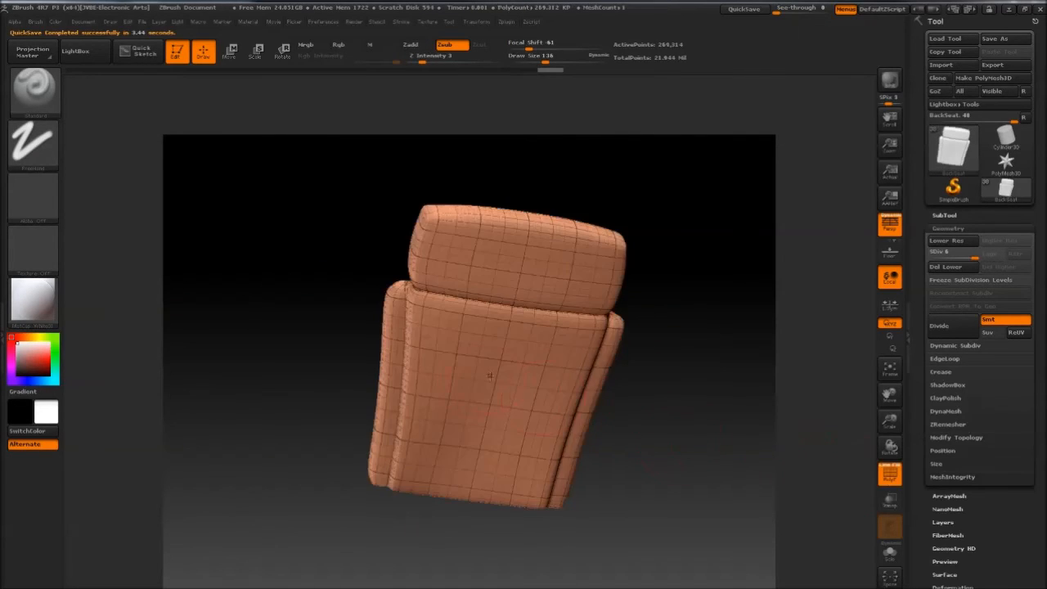
pyautogui.moveTo(651, 399); pyautogui.dragTo(504, 481)
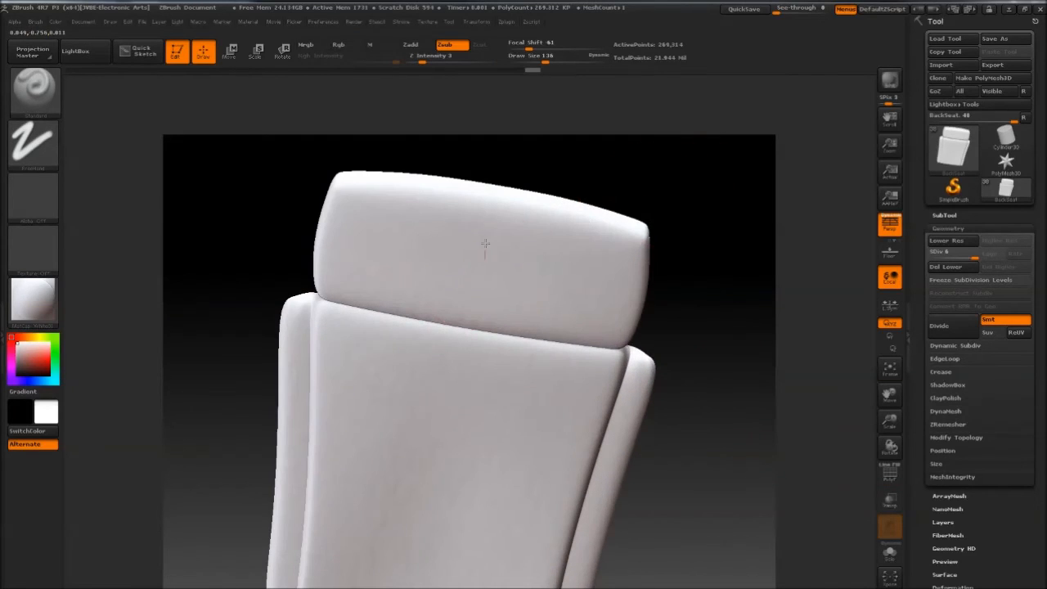
pyautogui.moveTo(660, 172); pyautogui.dragTo(686, 178)
pyautogui.moveTo(457, 345); pyautogui.dragTo(521, 308)
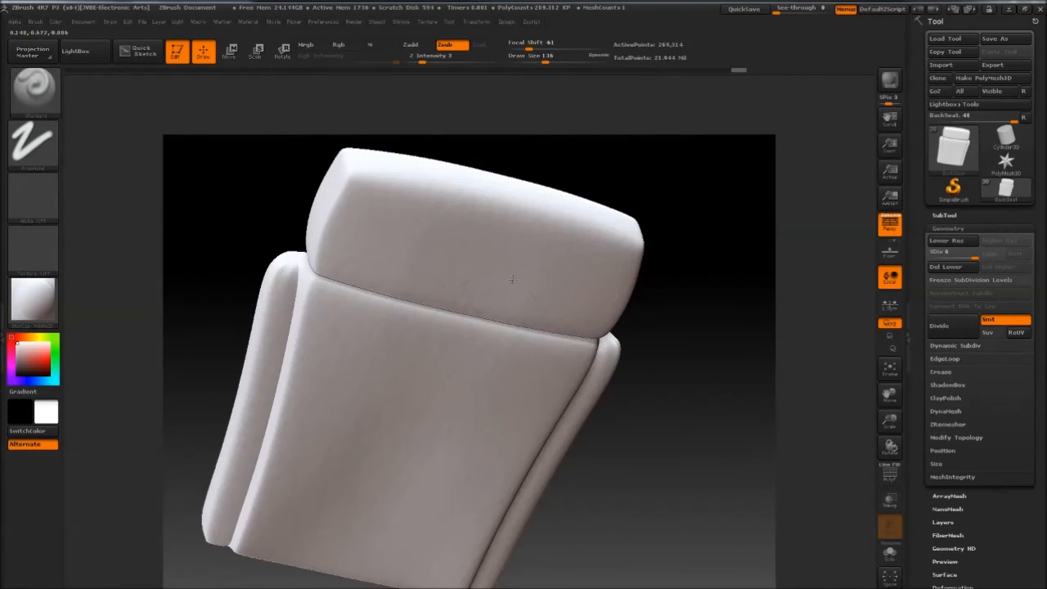
pyautogui.moveTo(449, 258); pyautogui.dragTo(532, 278)
pyautogui.keyDown('alt'); pyautogui.moveTo(720, 227); pyautogui.dragTo(662, 229); pyautogui.keyUp('alt')
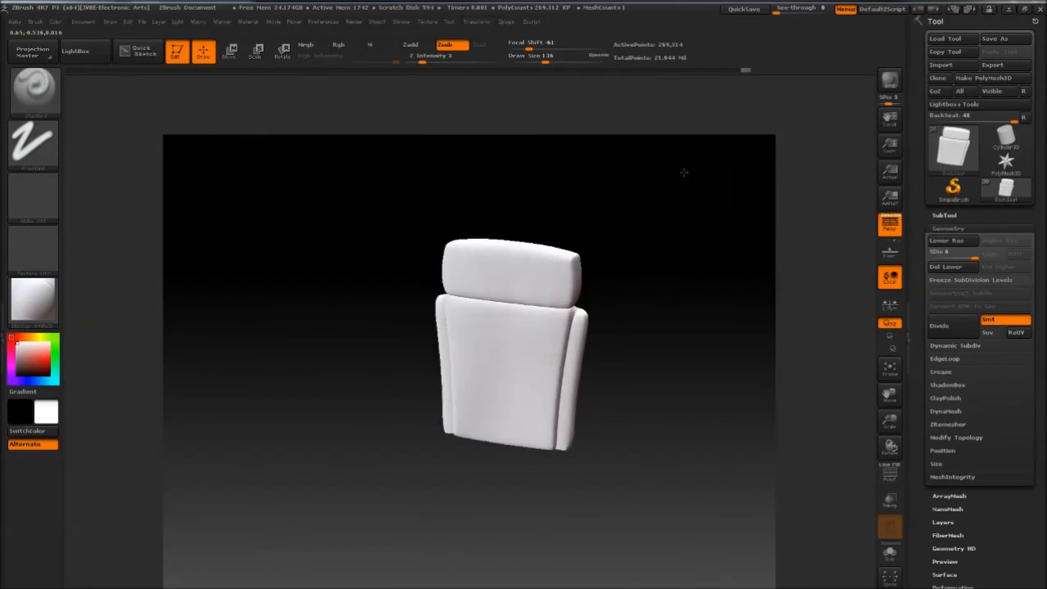
# Apply the MatCap Red Wax material and deepen the dents on the back seat's front at Z intensity 5.
pyautogui.click(33, 301)
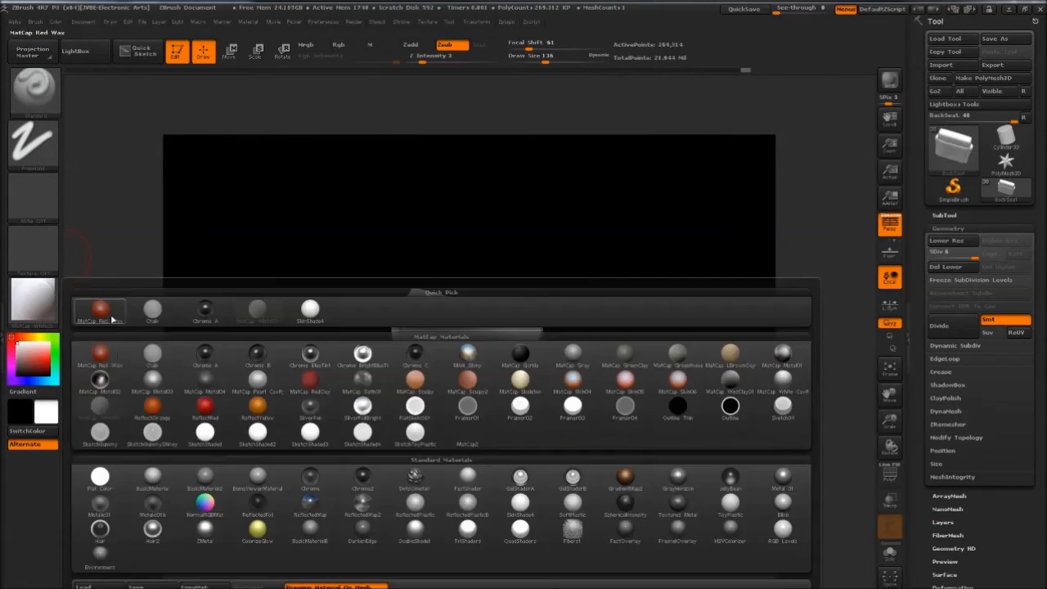
pyautogui.click(110, 316)
pyautogui.moveTo(606, 327); pyautogui.dragTo(589, 212)
pyautogui.moveTo(495, 242); pyautogui.dragTo(497, 310)
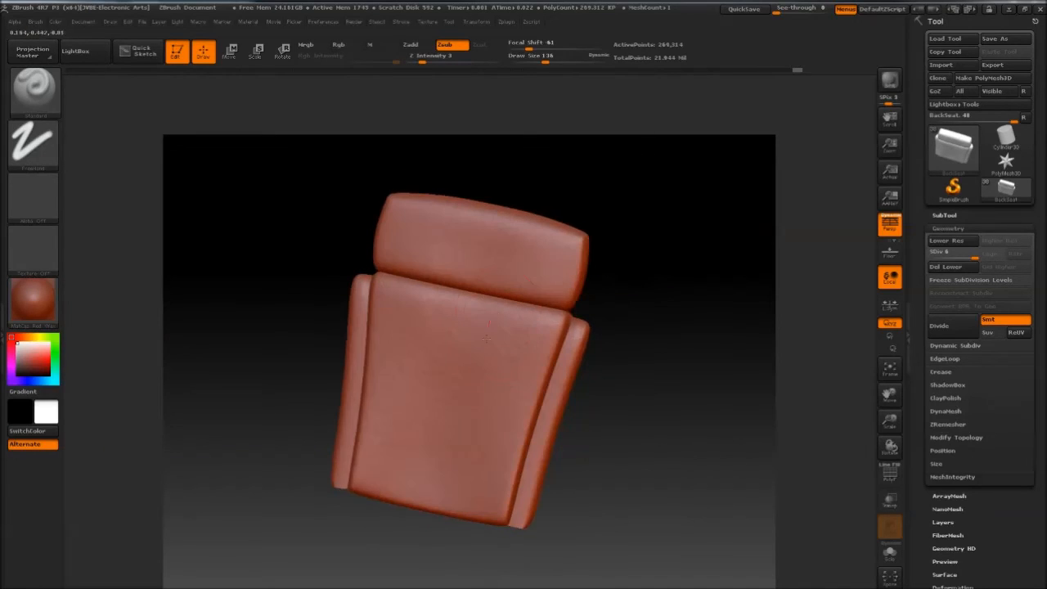
pyautogui.press('space')
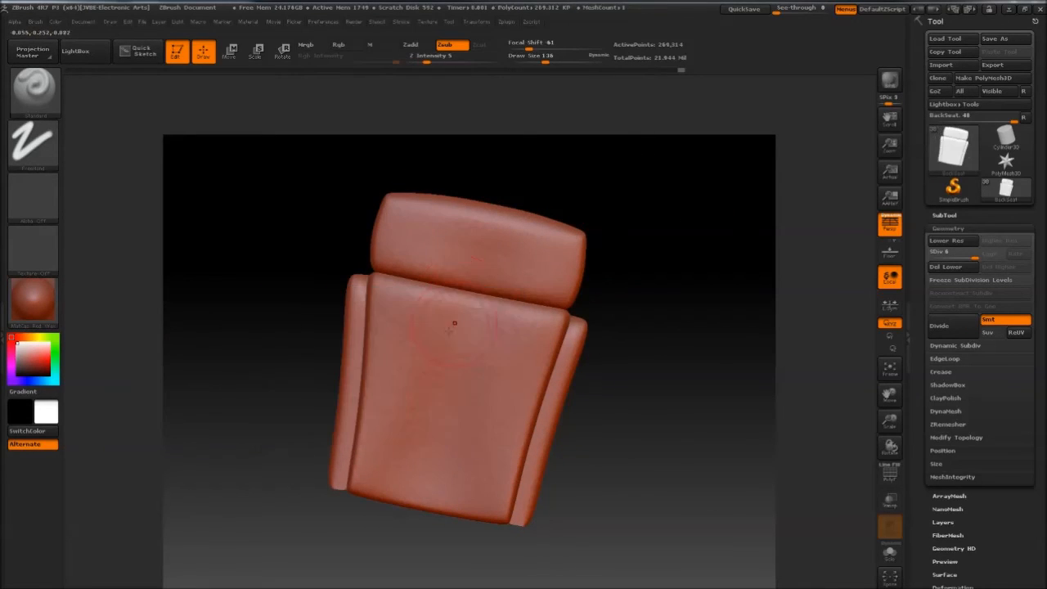
pyautogui.moveTo(679, 287); pyautogui.dragTo(673, 229)
pyautogui.keyDown('alt'); pyautogui.moveTo(625, 301); pyautogui.dragTo(625, 239); pyautogui.keyUp('alt')
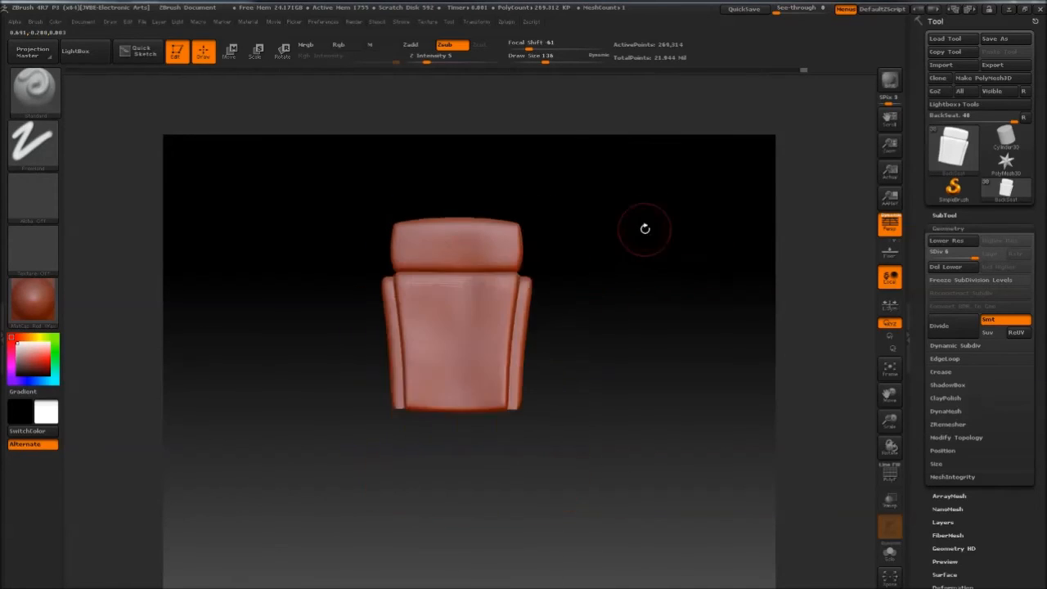
# Switch to the BottomSeat subtool and brush a soft dent into its cushion with draw size 187.
pyautogui.click(945, 216)
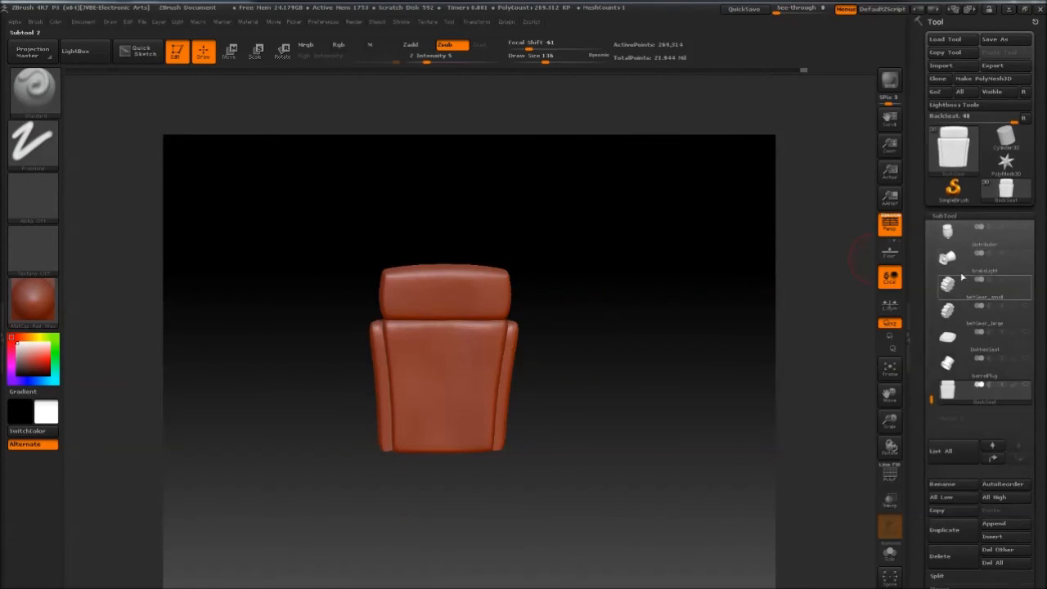
pyautogui.click(964, 350)
pyautogui.press('space')
pyautogui.click(459, 345)
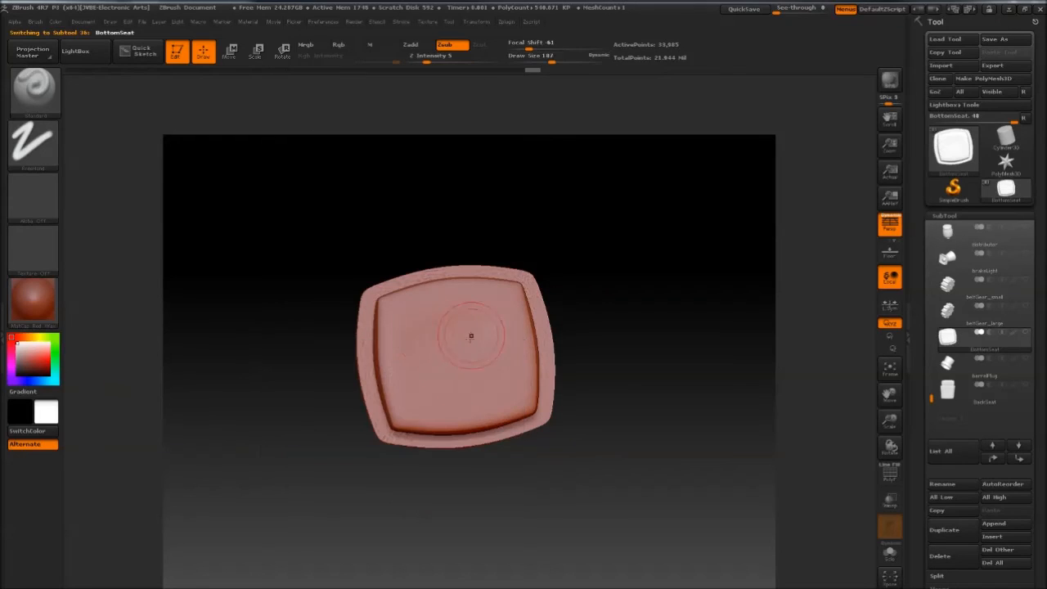
pyautogui.moveTo(573, 270); pyautogui.dragTo(493, 323)
pyautogui.moveTo(596, 292)
pyautogui.mouseDown()
pyautogui.moveTo(621, 180)
pyautogui.moveTo(619, 208)
pyautogui.moveTo(428, 299)
pyautogui.mouseUp()
# Try wearing down the bottom seat cushion's edges with the TrimDynamic brush at draw size 46.
pyautogui.click(39, 110)
pyautogui.press('t')
pyautogui.press('d')
pyautogui.press('space')
pyautogui.moveTo(411, 259); pyautogui.dragTo(386, 260)
pyautogui.moveTo(389, 288)
pyautogui.mouseDown(button='right')
pyautogui.moveTo(423, 406)
pyautogui.moveTo(462, 433)
pyautogui.mouseUp(button='right')
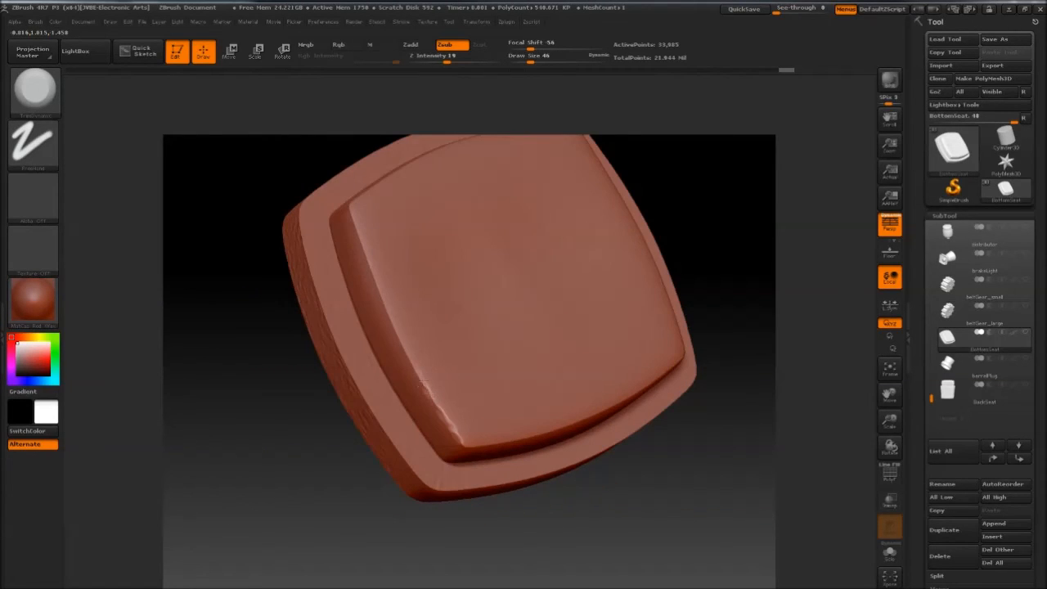
pyautogui.moveTo(699, 199); pyautogui.dragTo(661, 215)
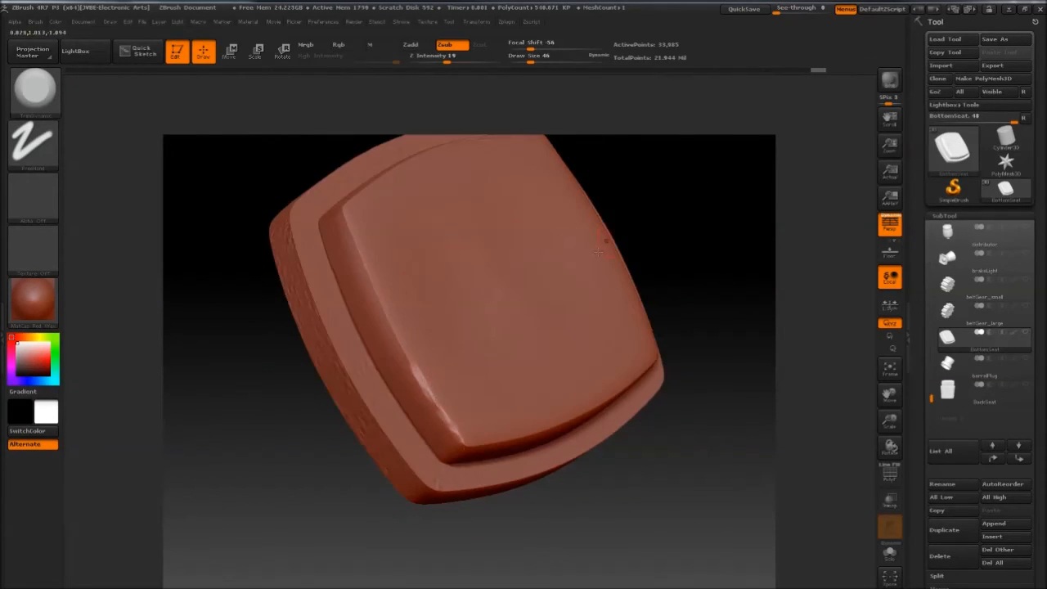
pyautogui.moveTo(598, 251); pyautogui.dragTo(532, 348, button='right')
pyautogui.moveTo(639, 139); pyautogui.dragTo(660, 212, button='right')
# Try to crease an edge loop on the bottom seat with the ZModeler brush at subdivision level 1.
pyautogui.click(956, 214)
pyautogui.click(43, 98)
pyautogui.press('z')
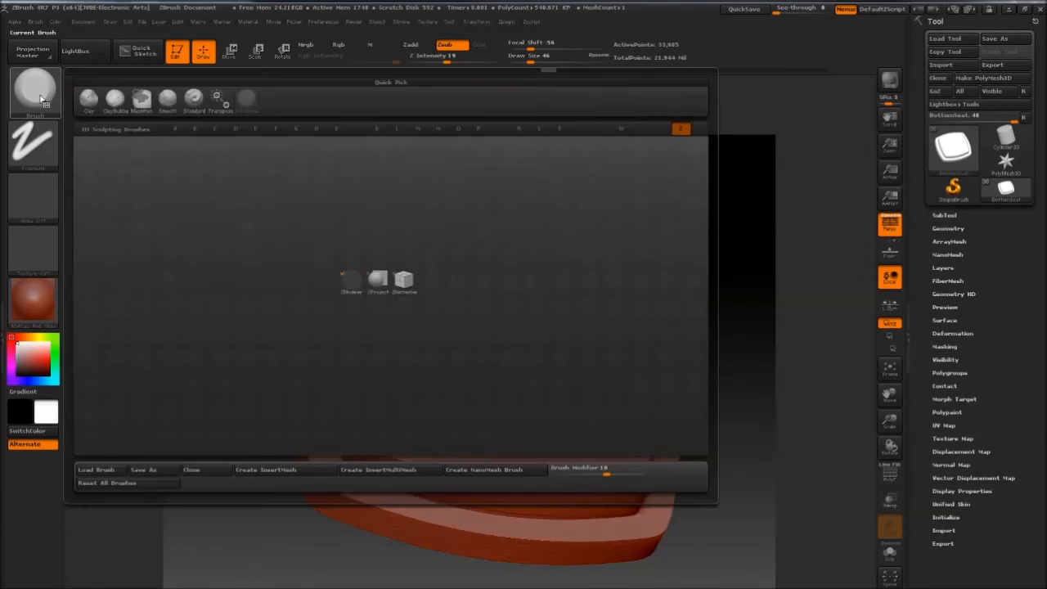
pyautogui.press('m')
pyautogui.moveTo(91, 112); pyautogui.dragTo(310, 254)
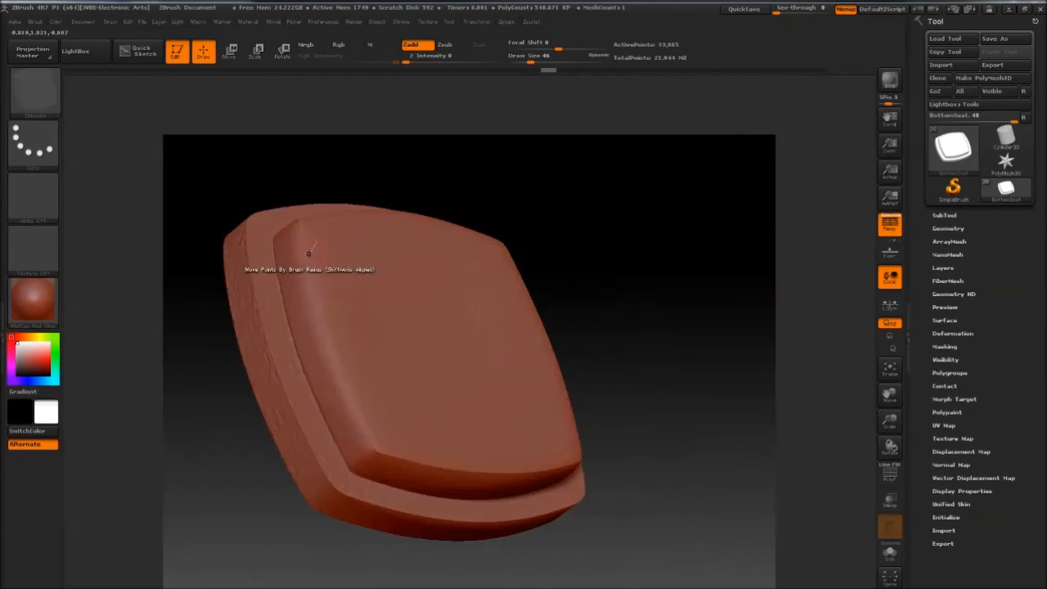
pyautogui.click(947, 229)
pyautogui.hotkey('shift', 'd')
pyautogui.press('space')
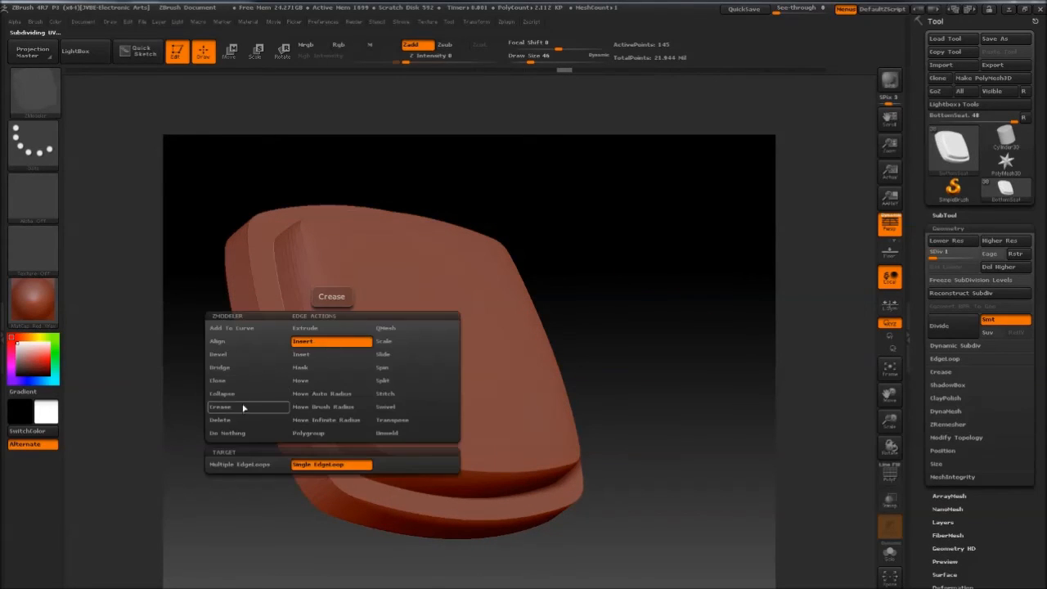
pyautogui.click(253, 480)
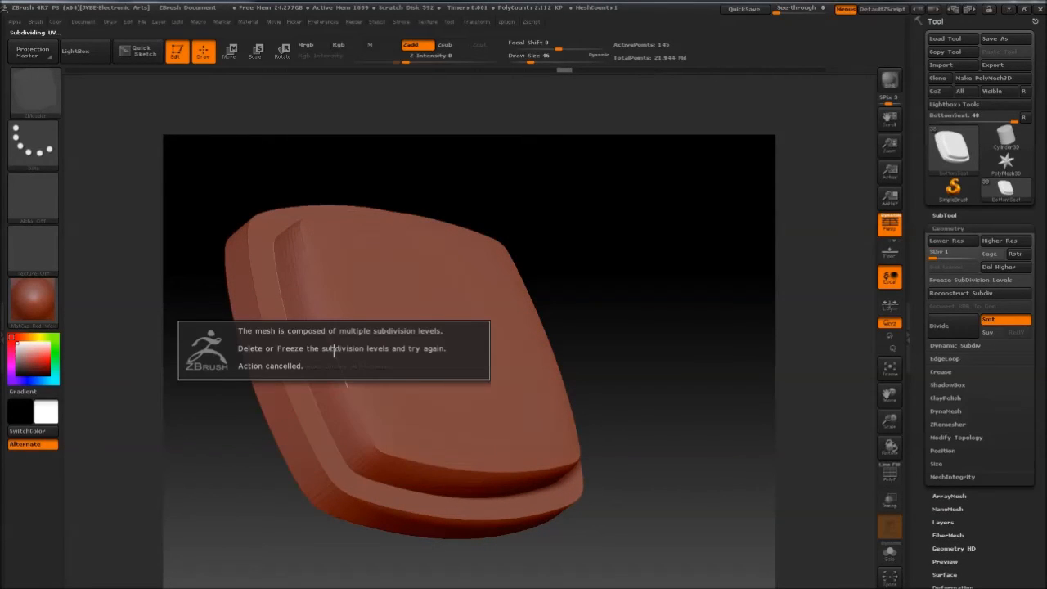
pyautogui.moveTo(661, 346); pyautogui.dragTo(695, 311)
# Return the bottom seat to its highest subdivision level.
pyautogui.click(952, 214)
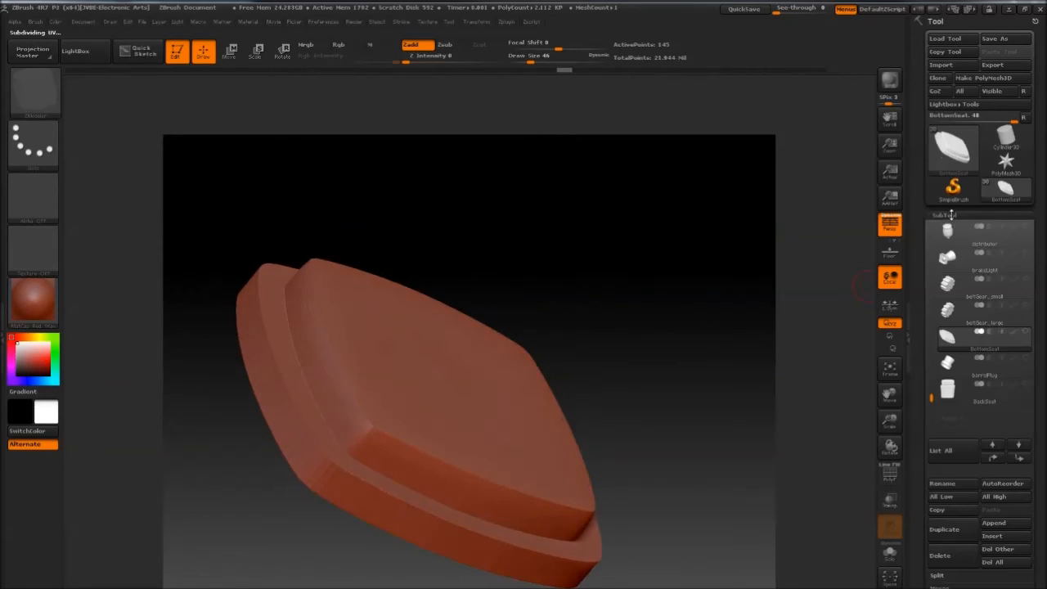
pyautogui.click(951, 216)
pyautogui.click(950, 228)
pyautogui.moveTo(942, 253); pyautogui.dragTo(974, 253)
pyautogui.click(949, 228)
pyautogui.moveTo(695, 282); pyautogui.dragTo(594, 329)
pyautogui.click(947, 228)
# Show all the subtools again and switch the material back to the white MatCap.
pyautogui.click(945, 216)
pyautogui.moveTo(932, 398); pyautogui.dragTo(933, 391)
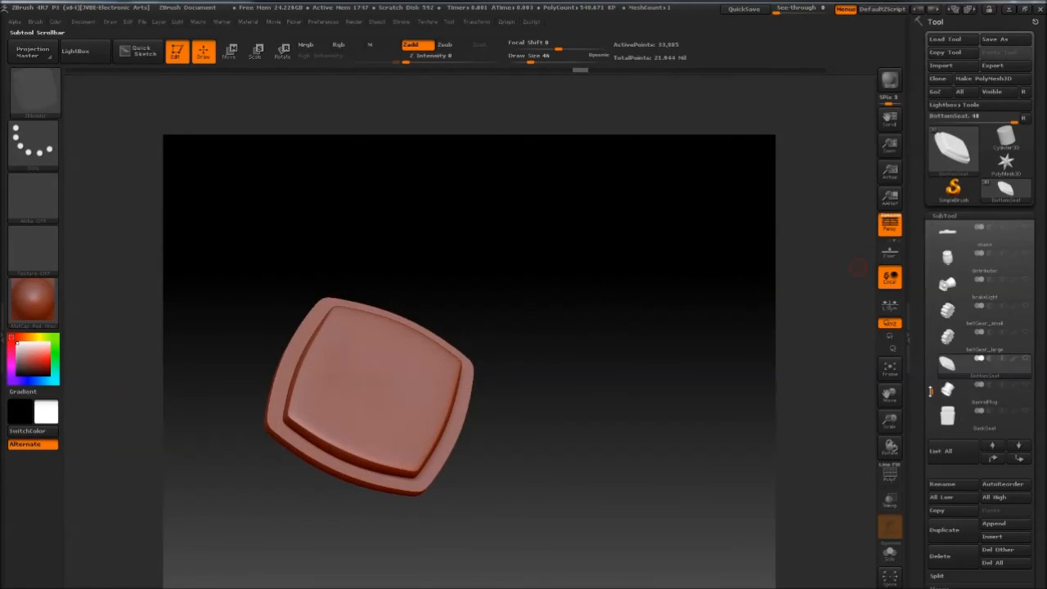
pyautogui.click(1027, 358)
pyautogui.moveTo(590, 498); pyautogui.dragTo(507, 401)
pyautogui.keyDown('alt'); pyautogui.moveTo(575, 584); pyautogui.dragTo(575, 517); pyautogui.keyUp('alt')
pyautogui.click(33, 301)
pyautogui.click(101, 377)
pyautogui.moveTo(664, 247); pyautogui.dragTo(622, 282)
pyautogui.moveTo(737, 274); pyautogui.dragTo(587, 292)
# Isolate the engineTackOn subtool and set the Standard brush to a DragRect stroke with the sw_rust_metal_21 alpha.
pyautogui.click(1025, 306)
pyautogui.press('f')
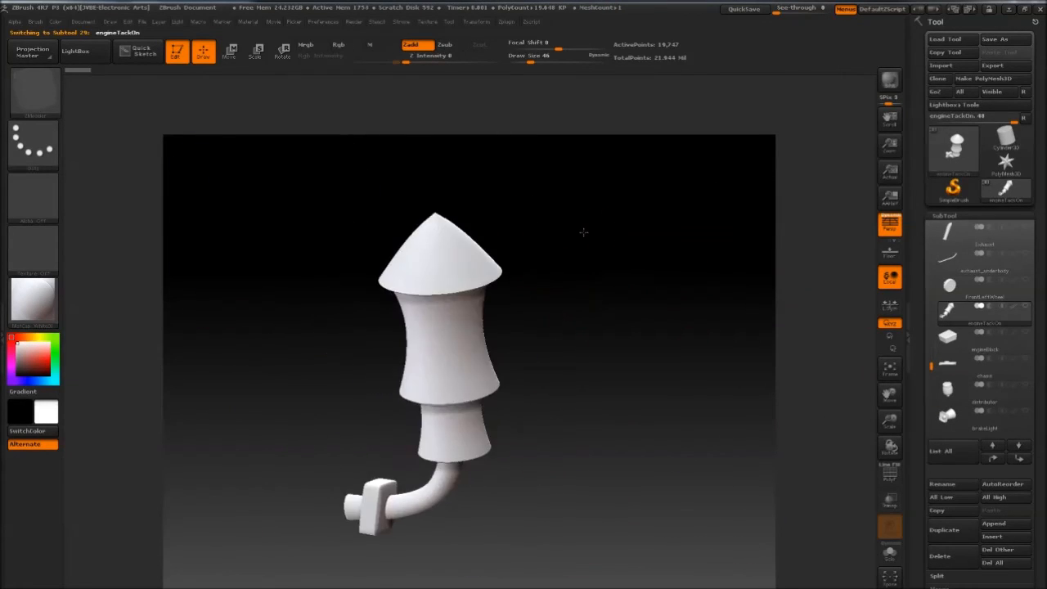
pyautogui.click(46, 77)
pyautogui.press('s')
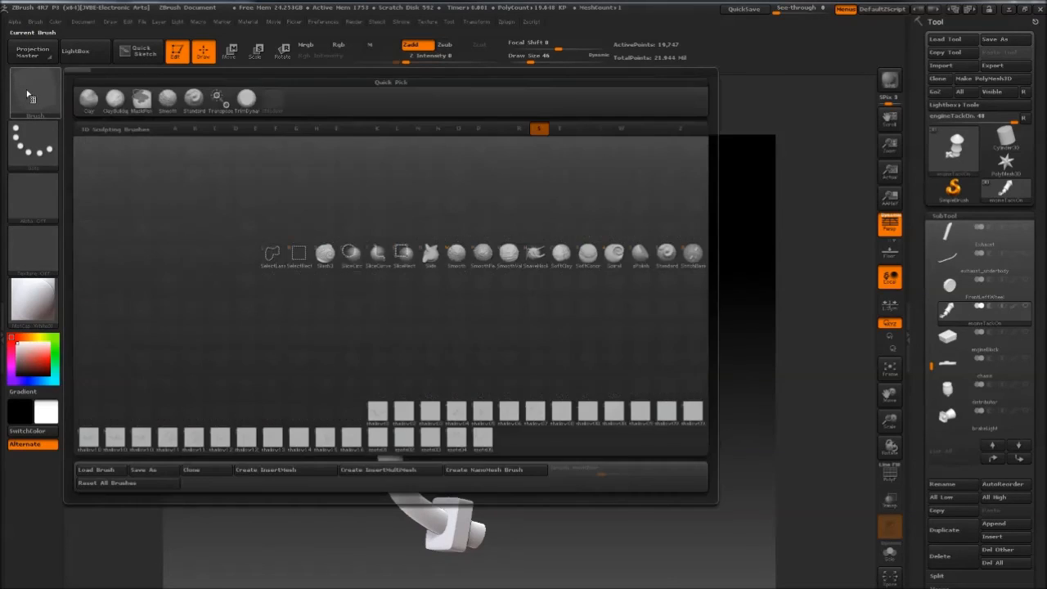
pyautogui.press('t')
pyautogui.click(48, 147)
pyautogui.click(155, 164)
pyautogui.click(45, 204)
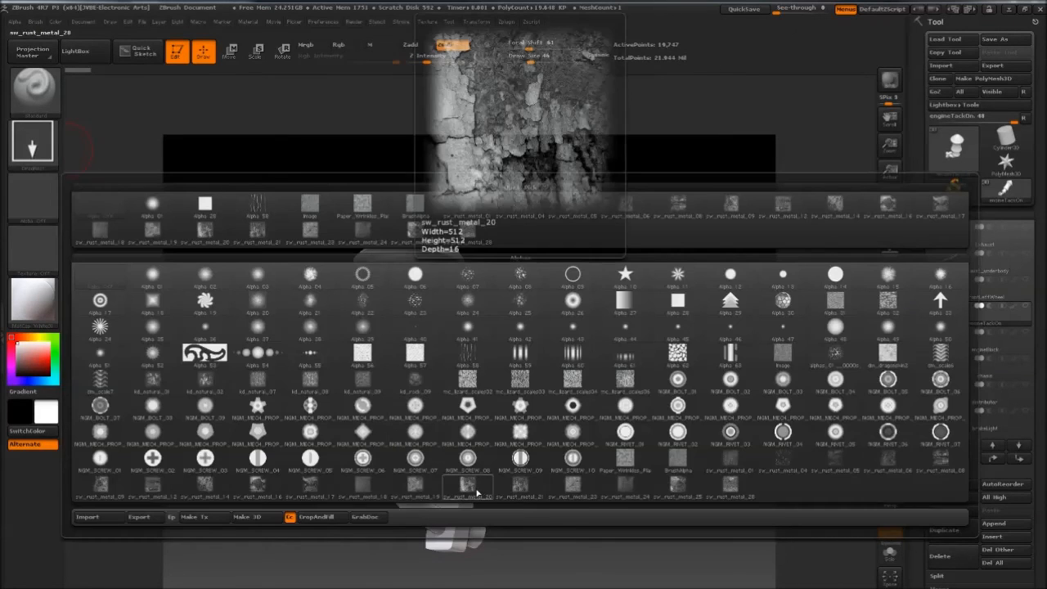
pyautogui.click(520, 484)
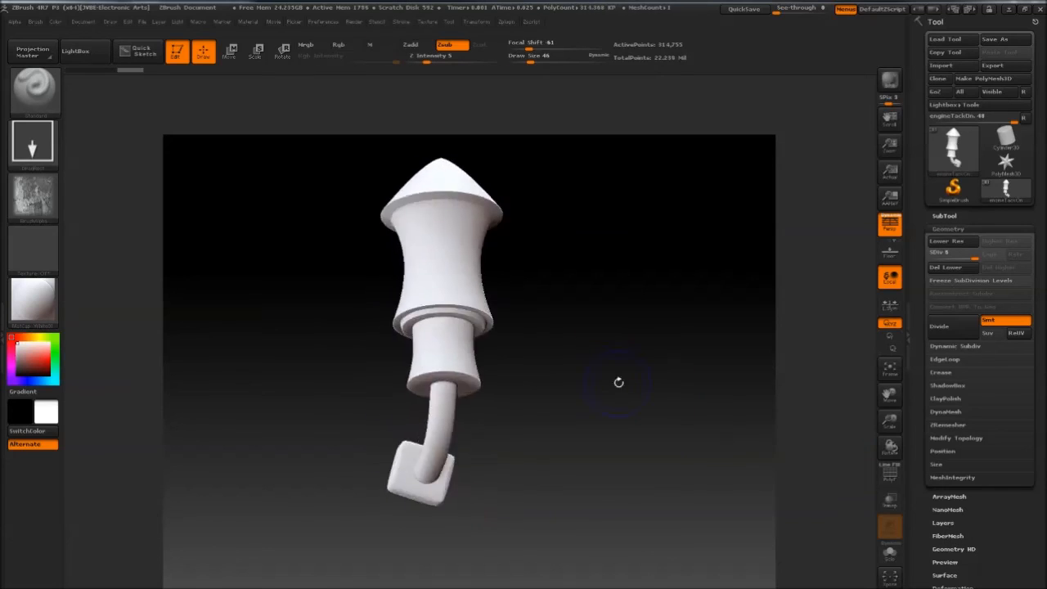
# Stamp the rust alpha around the engineTackOn's cone, flared body and bent pipe with Zsub at Z intensity 5.
pyautogui.keyDown('alt'); pyautogui.moveTo(618, 382); pyautogui.dragTo(564, 382); pyautogui.keyUp('alt')
pyautogui.moveTo(638, 327)
pyautogui.mouseDown()
pyautogui.moveTo(673, 234)
pyautogui.moveTo(659, 344)
pyautogui.mouseUp()
pyautogui.moveTo(442, 393); pyautogui.dragTo(63, 194)
pyautogui.moveTo(237, 311); pyautogui.dragTo(278, 311)
pyautogui.moveTo(418, 416); pyautogui.dragTo(100, 217)
pyautogui.moveTo(246, 230); pyautogui.dragTo(327, 392)
pyautogui.moveTo(246, 442); pyautogui.dragTo(270, 507)
pyautogui.moveTo(386, 333); pyautogui.dragTo(418, 385)
pyautogui.moveTo(483, 409); pyautogui.dragTo(474, 304)
pyautogui.moveTo(368, 344); pyautogui.dragTo(401, 393)
pyautogui.moveTo(540, 295)
pyautogui.mouseDown()
pyautogui.moveTo(582, 318)
pyautogui.moveTo(508, 290)
pyautogui.moveTo(587, 262)
pyautogui.moveTo(540, 294)
pyautogui.mouseUp()
pyautogui.moveTo(390, 297); pyautogui.dragTo(409, 335)
pyautogui.moveTo(458, 299)
pyautogui.mouseDown()
pyautogui.moveTo(514, 288)
pyautogui.moveTo(575, 243)
pyautogui.moveTo(514, 292)
pyautogui.moveTo(580, 234)
pyautogui.moveTo(446, 234)
pyautogui.moveTo(571, 137)
pyautogui.moveTo(556, 297)
pyautogui.moveTo(638, 297)
pyautogui.moveTo(555, 299)
pyautogui.moveTo(552, 289)
pyautogui.moveTo(610, 260)
pyautogui.moveTo(543, 295)
pyautogui.moveTo(575, 388)
pyautogui.moveTo(570, 285)
pyautogui.moveTo(520, 360)
pyautogui.mouseUp()
# Stamp the paper wrinkles alpha over the engineTackOn at Z intensity 10 and focal shift 44, and show the whole hot rod again.
pyautogui.click(51, 195)
pyautogui.click(362, 205)
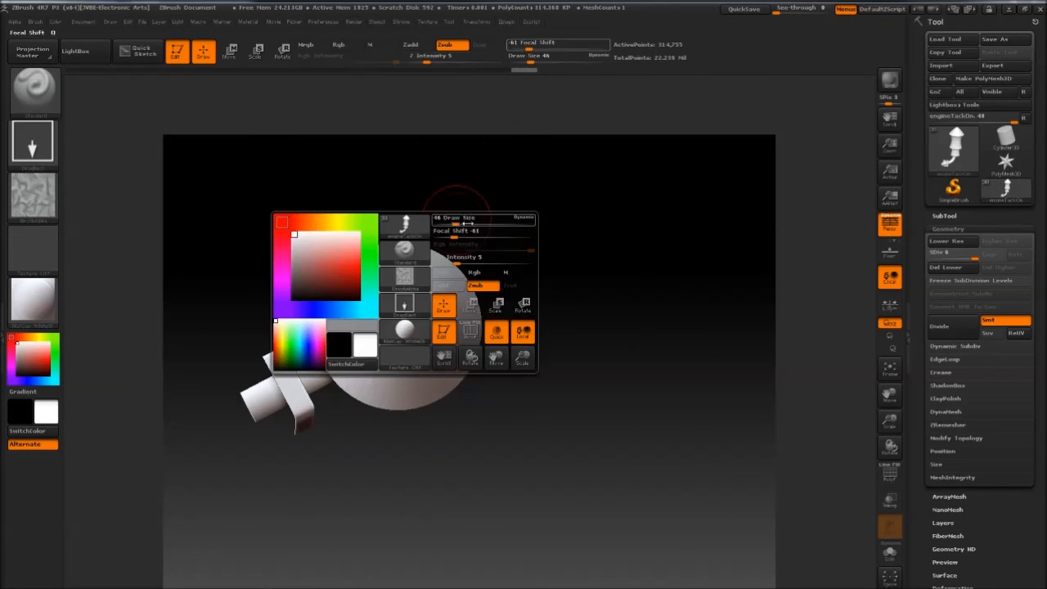
pyautogui.moveTo(563, 370); pyautogui.dragTo(598, 303)
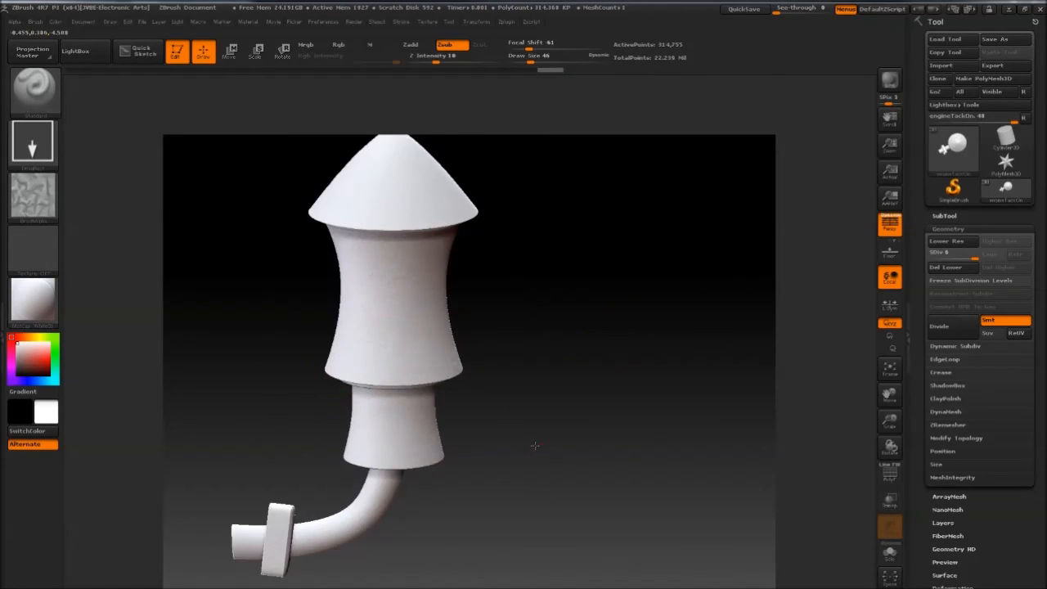
pyautogui.press('space')
pyautogui.moveTo(624, 356); pyautogui.dragTo(473, 380)
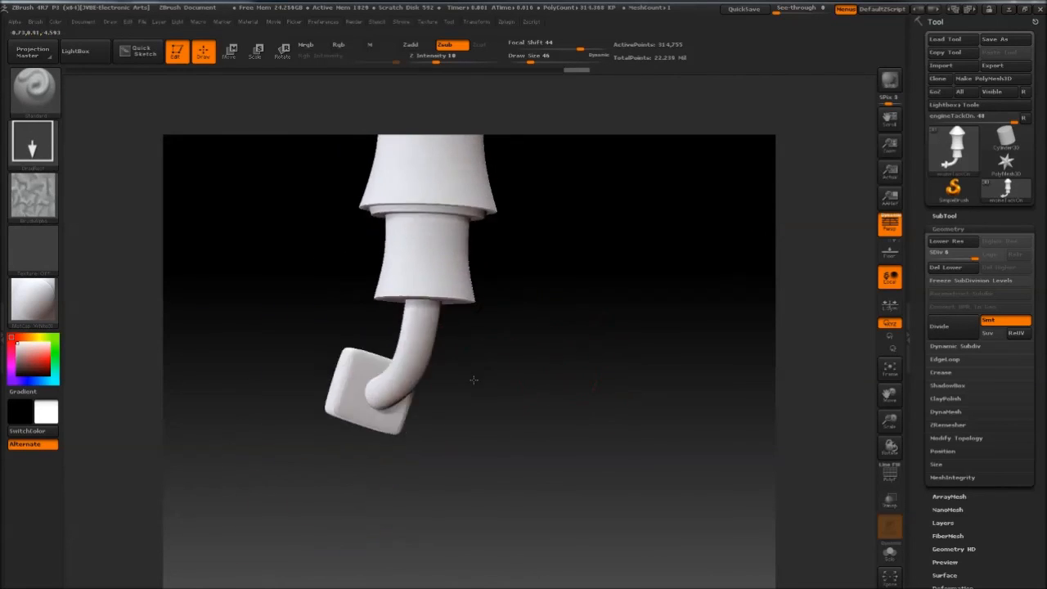
pyautogui.moveTo(590, 339); pyautogui.dragTo(551, 382)
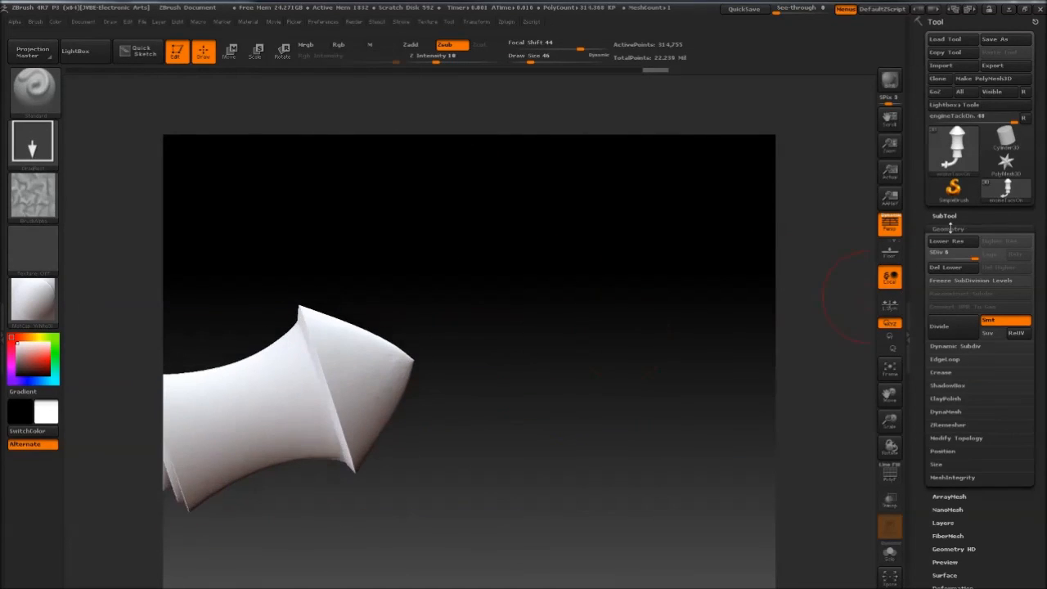
pyautogui.click(991, 276)
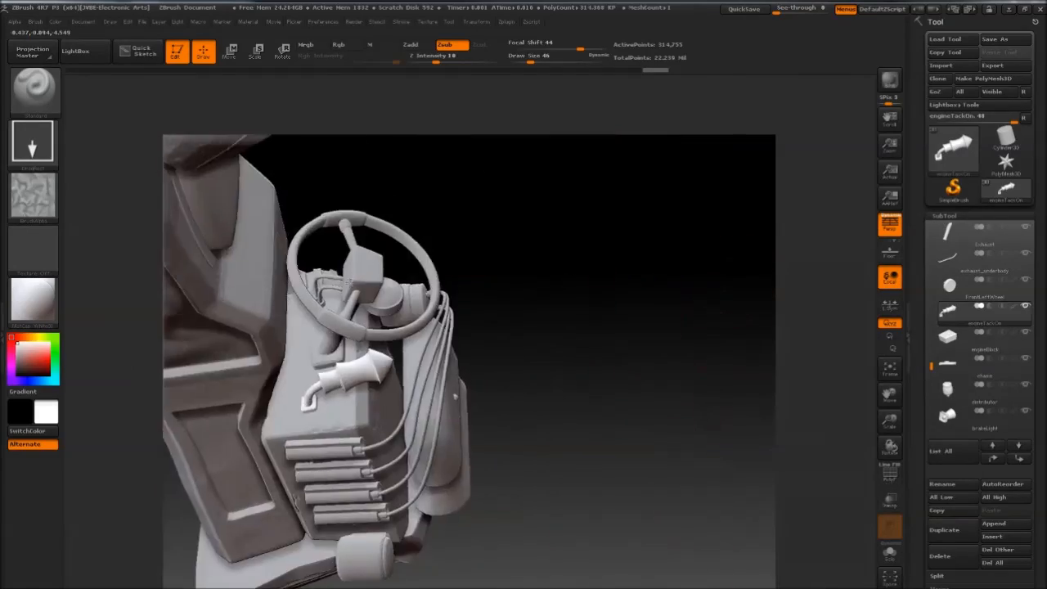